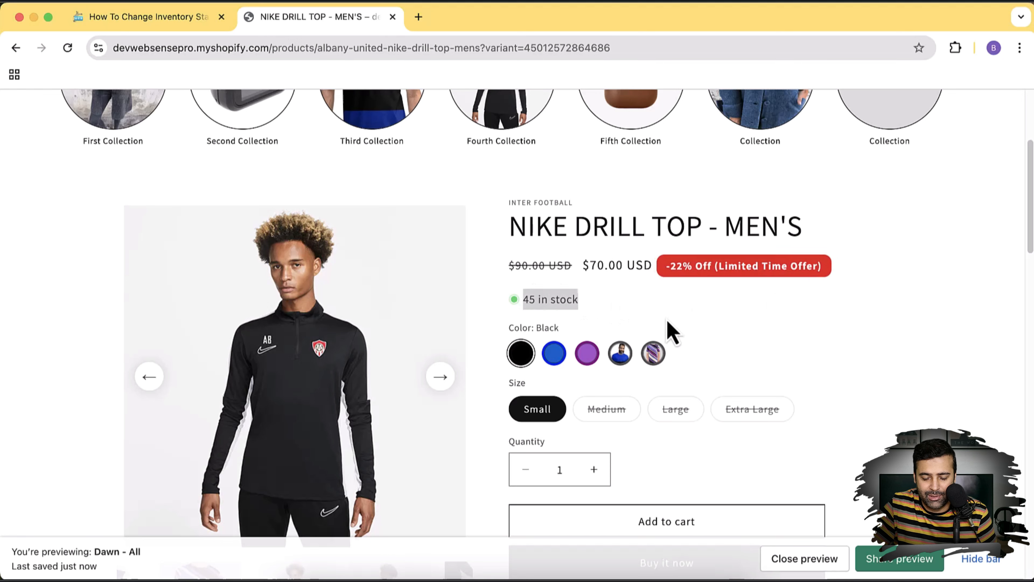
Step: Examine the stock status text and the overall layout of the NIKE DRILL TOP - MEN'S product page
click(670, 326)
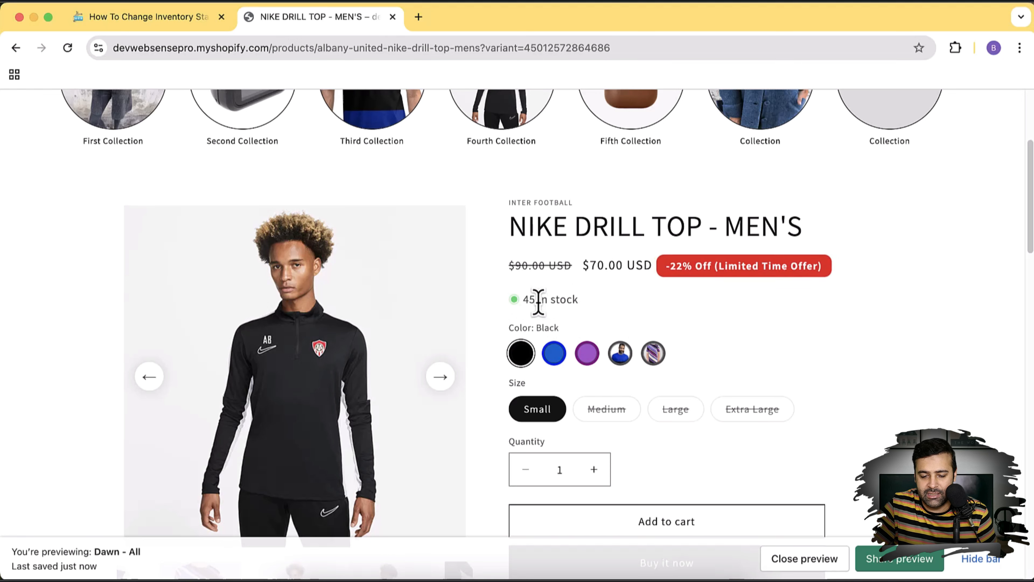
drag(538, 300, 573, 307)
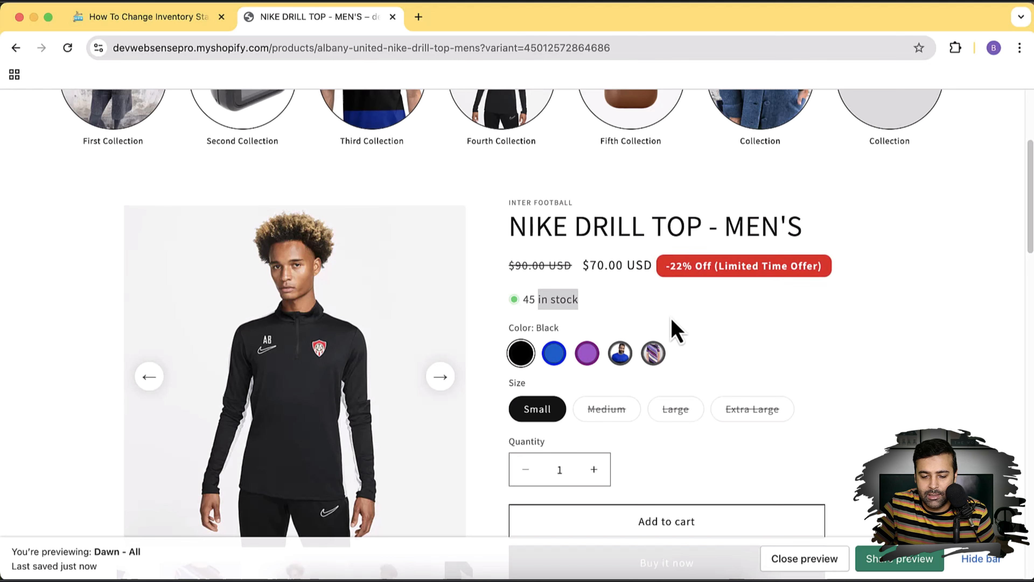
triple_click(552, 299)
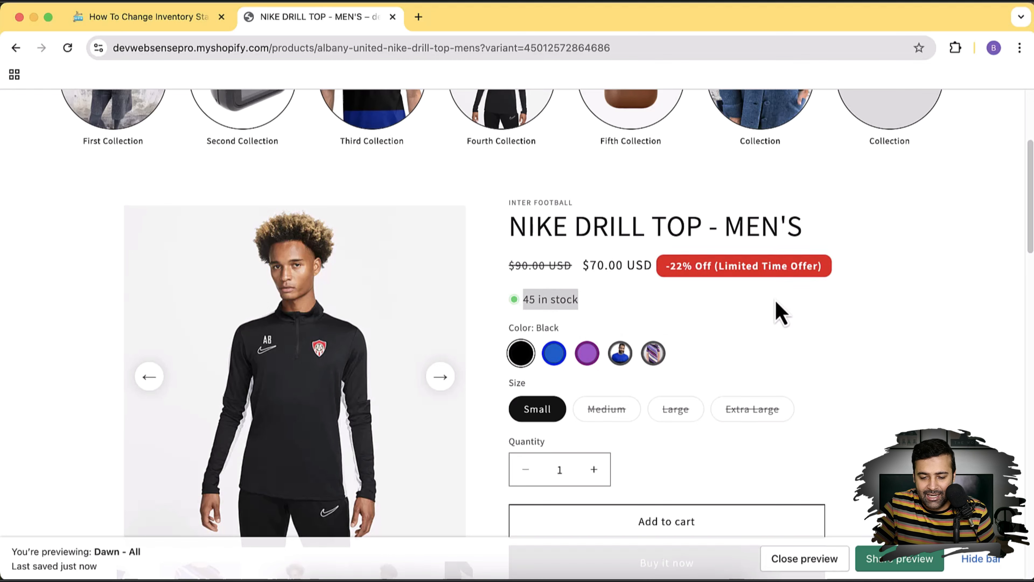
scroll(831, 296, down, 8)
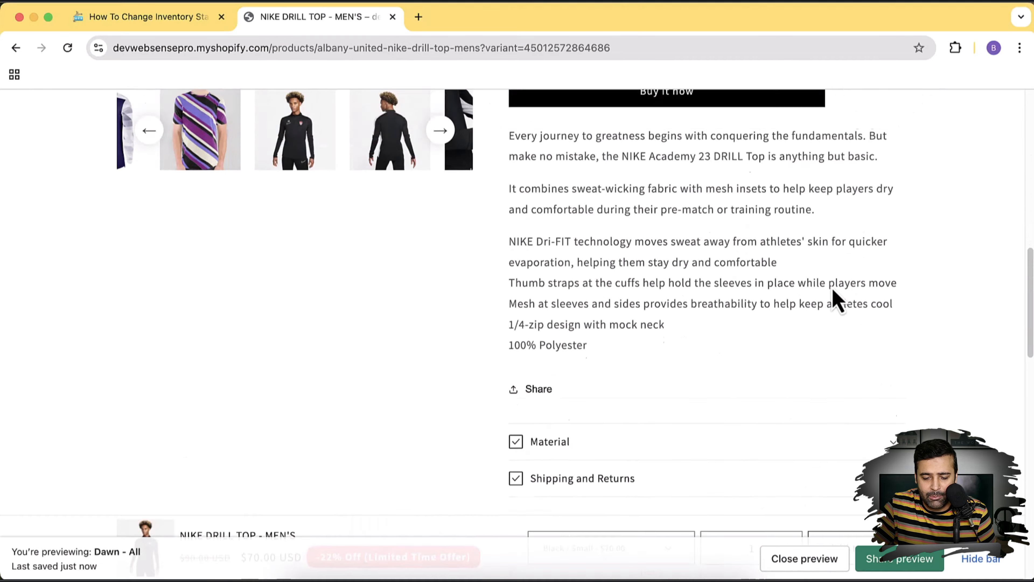
scroll(835, 300, up, 10)
scroll(836, 301, up, 5)
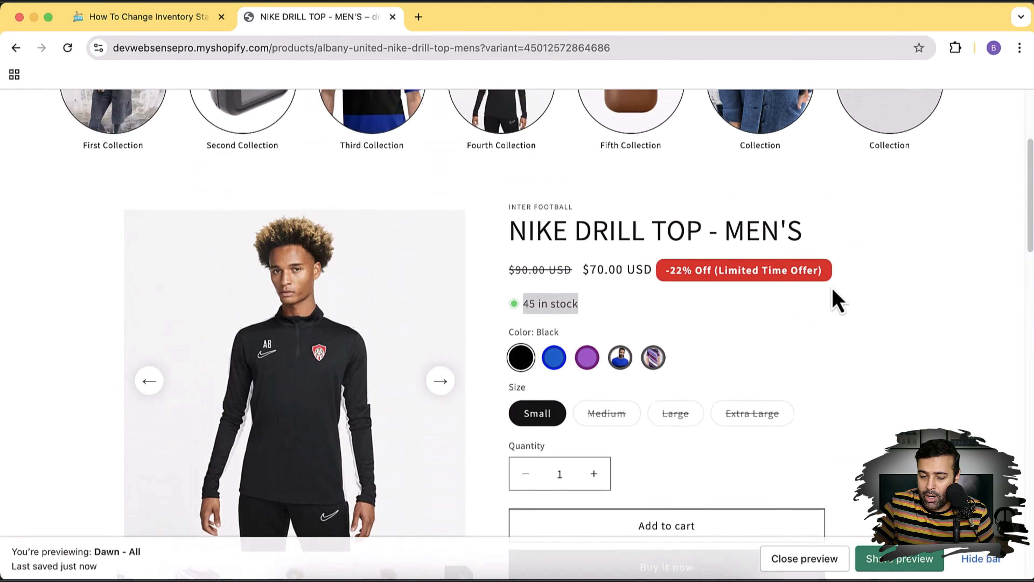
scroll(835, 300, up, 1)
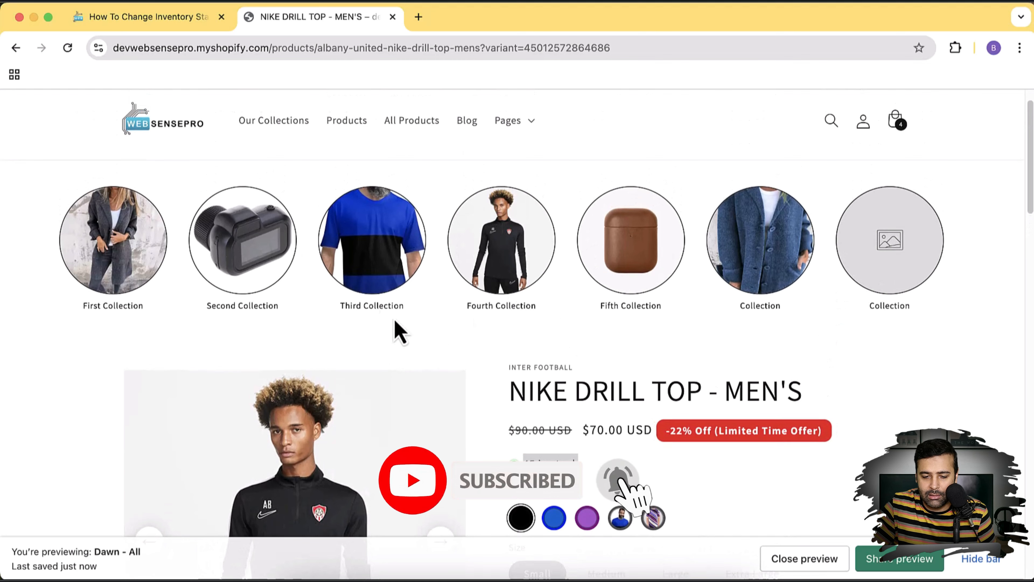
scroll(985, 228, down, 8)
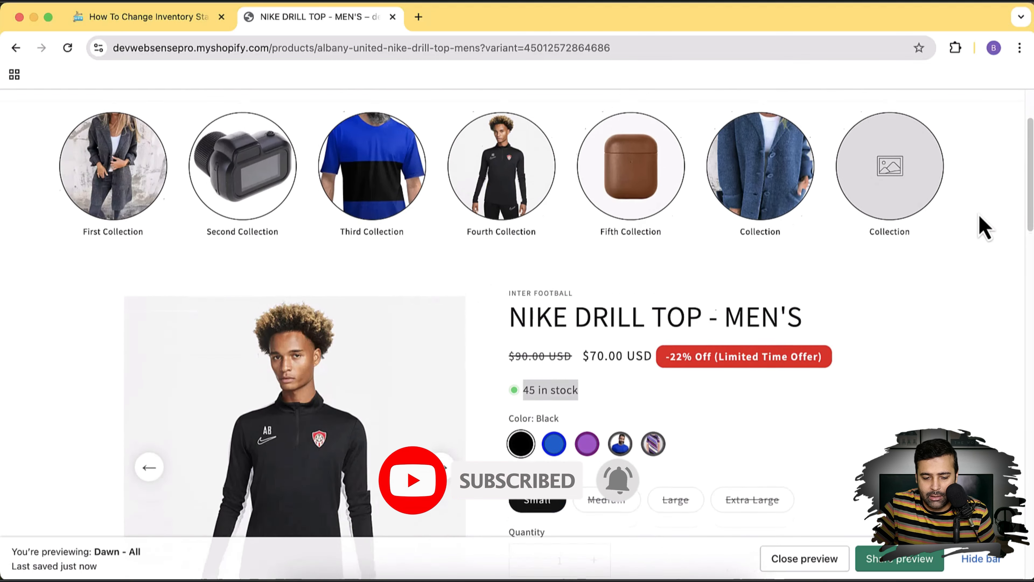
Step: Browse through the product's gallery images and look over its price, stock status and variant options
click(437, 280)
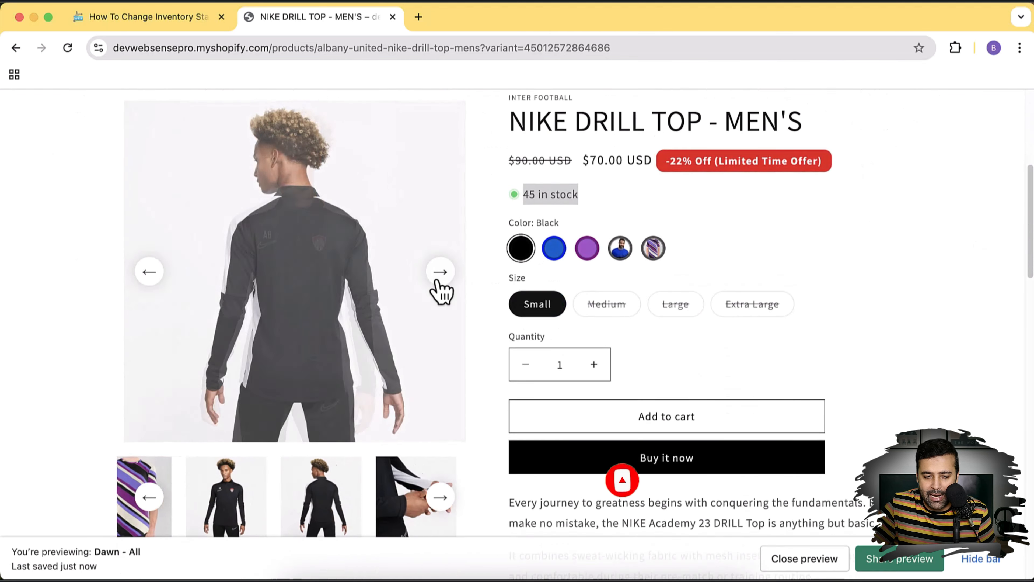
click(437, 280)
click(437, 280)
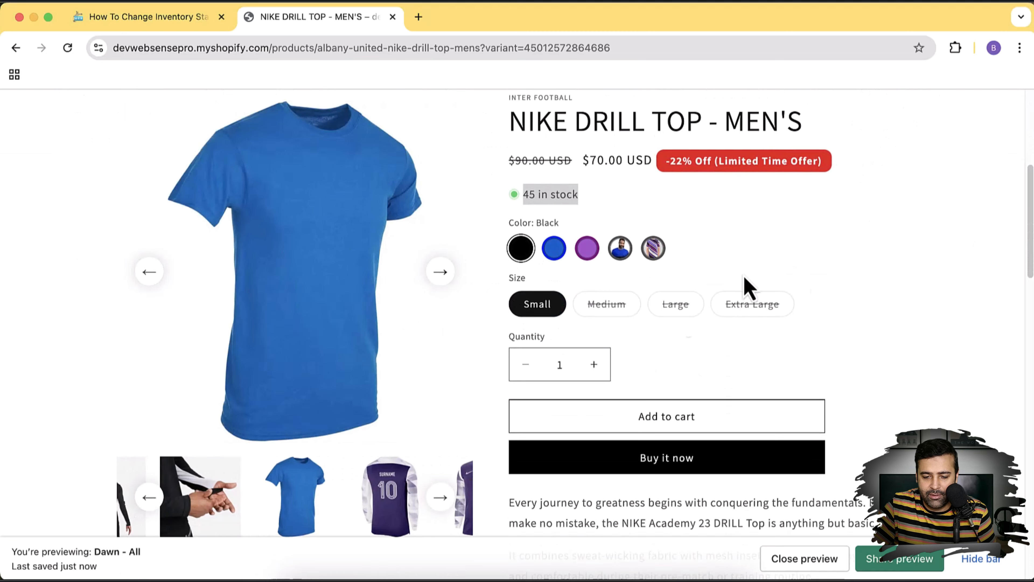
scroll(917, 233, down, 3)
scroll(917, 234, up, 3)
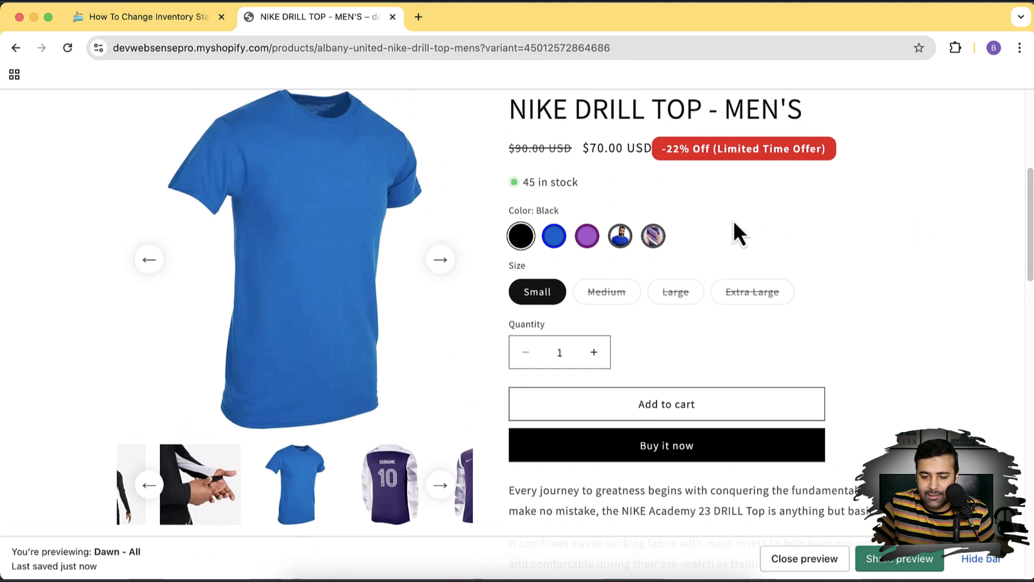
scroll(863, 264, up, 3)
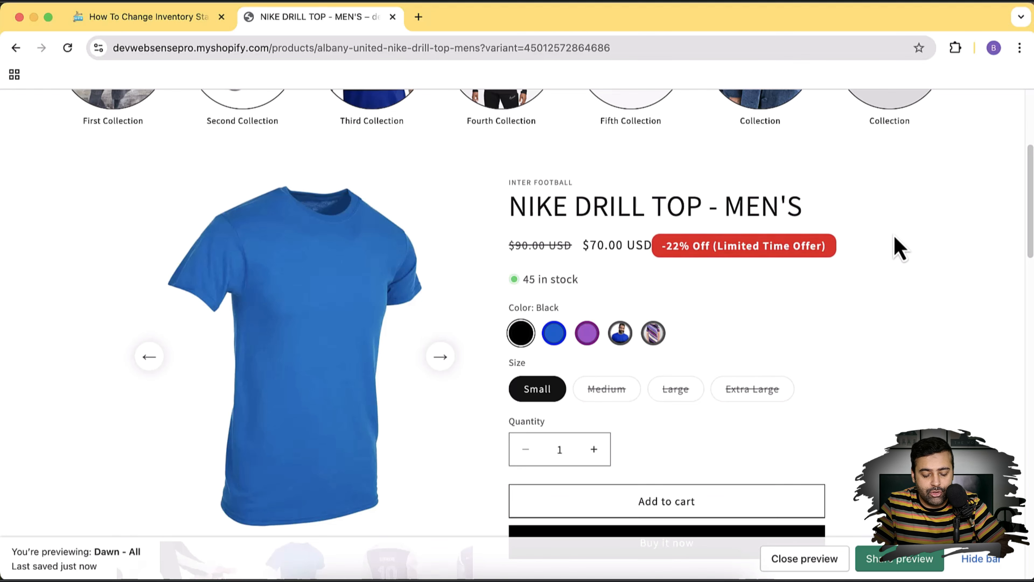
Step: Open the BBD - Big Bulk Discount listing in the Shopify App Store and examine its main screenshot and pricing
key(super+t)
text(bbd)
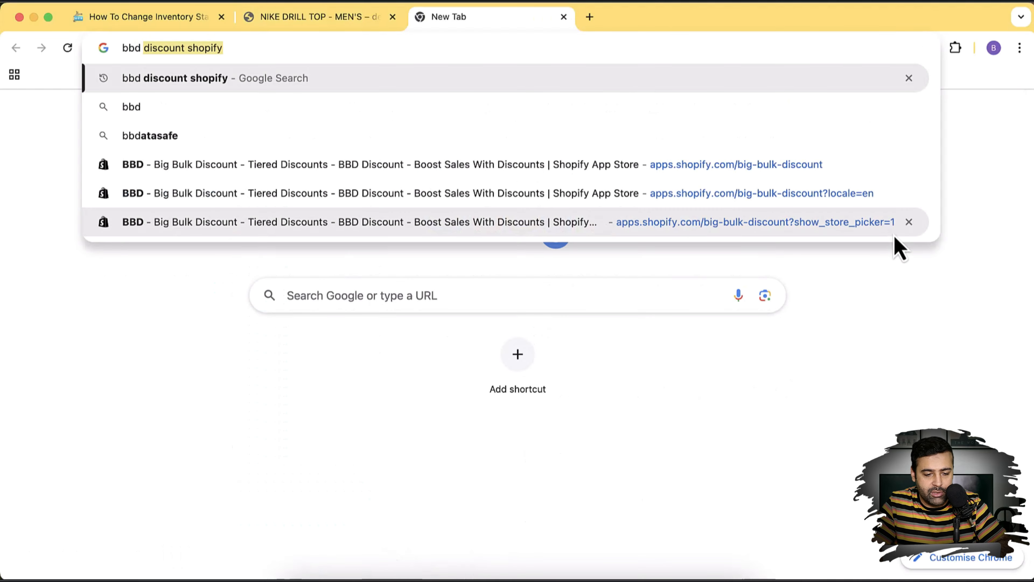
key(Return)
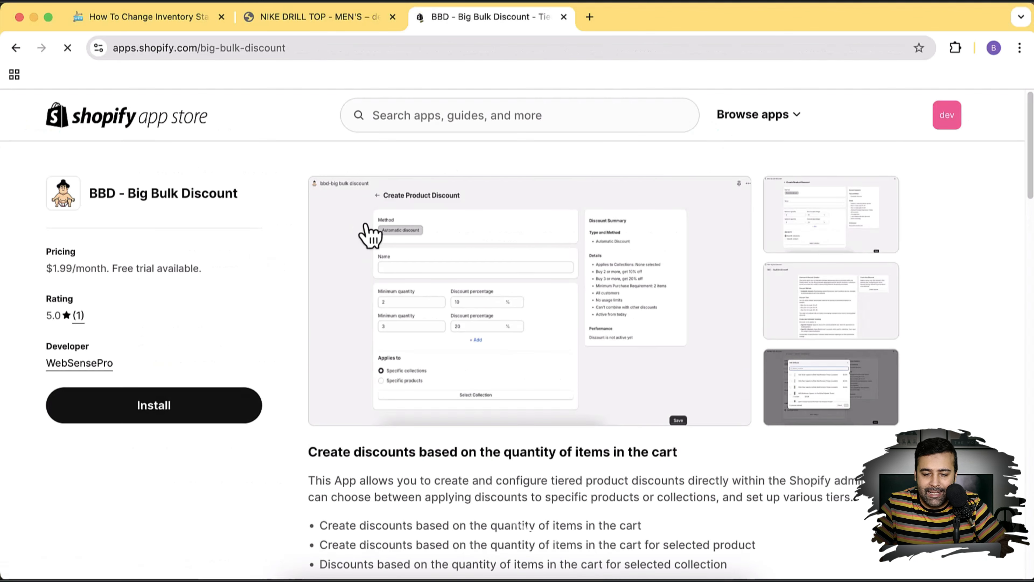
click(586, 307)
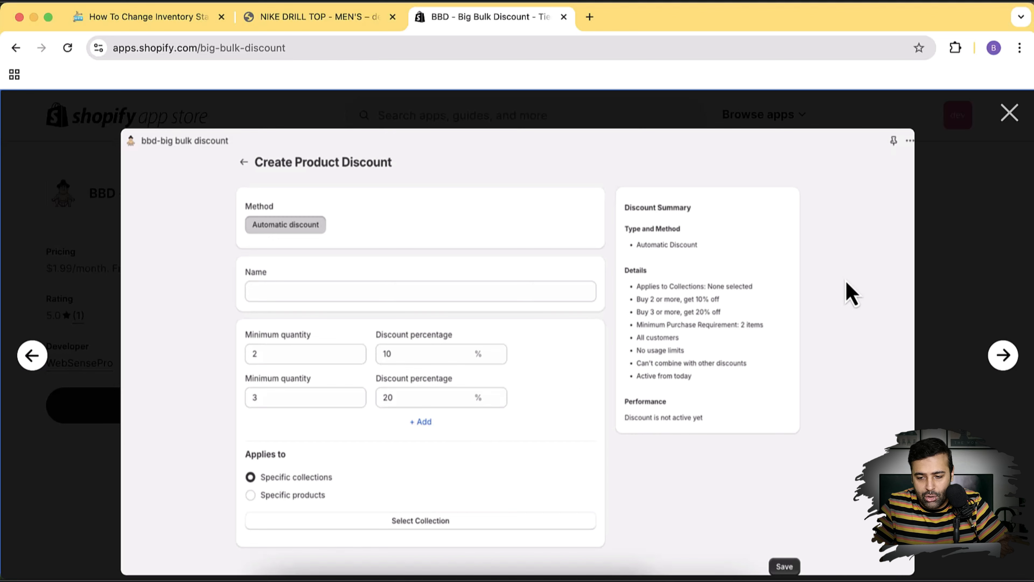
click(1010, 113)
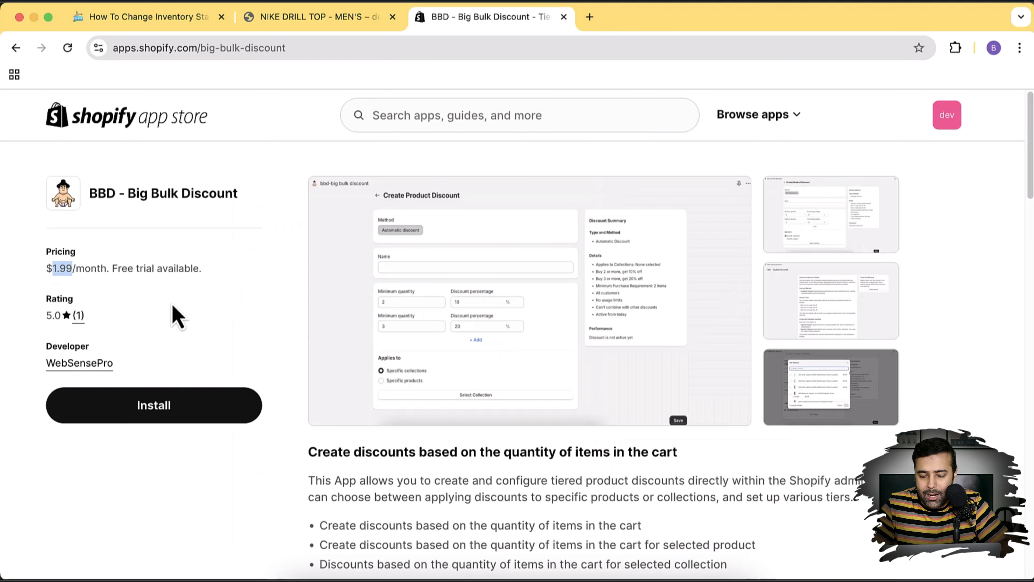
scroll(236, 279, down, 15)
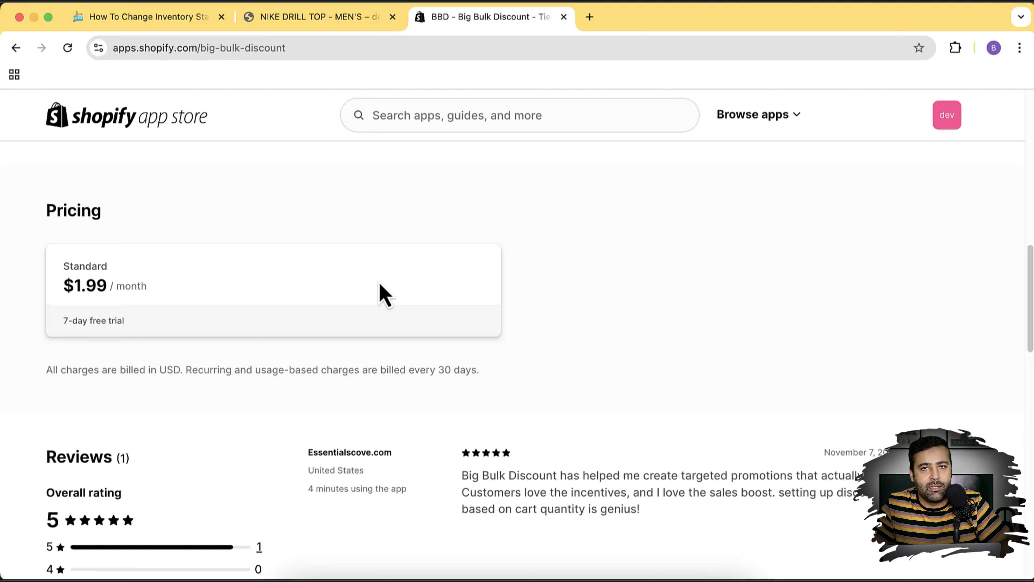
scroll(383, 294, up, 15)
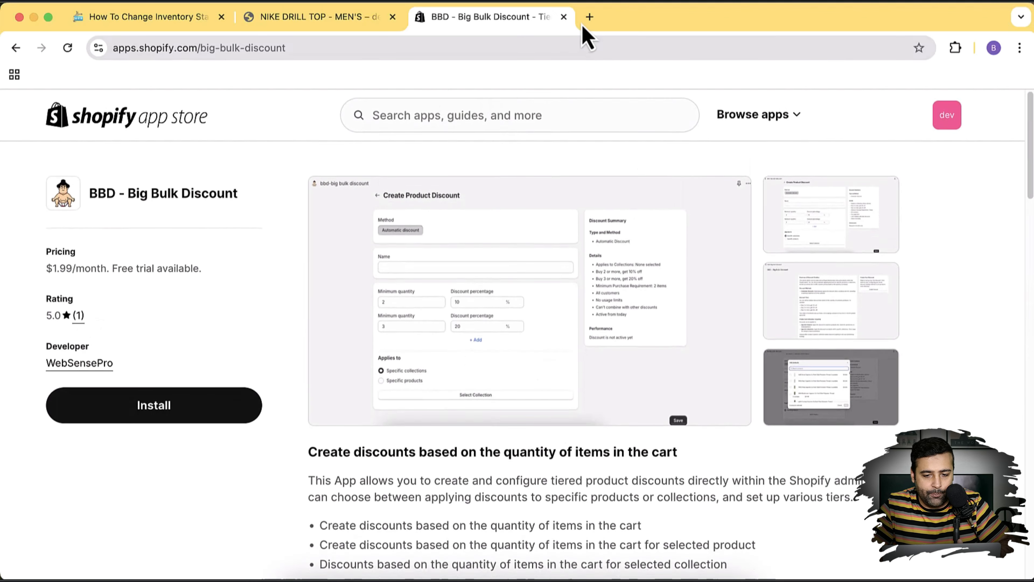
Step: Close the app listing and highlight the stock status text on the NIKE DRILL TOP - MEN'S product page
click(564, 17)
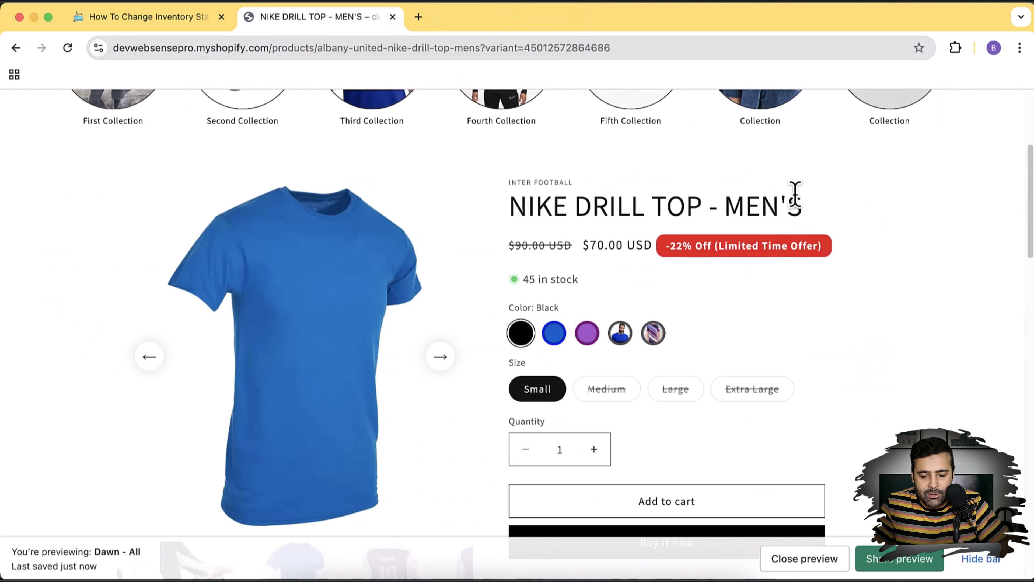
triple_click(545, 280)
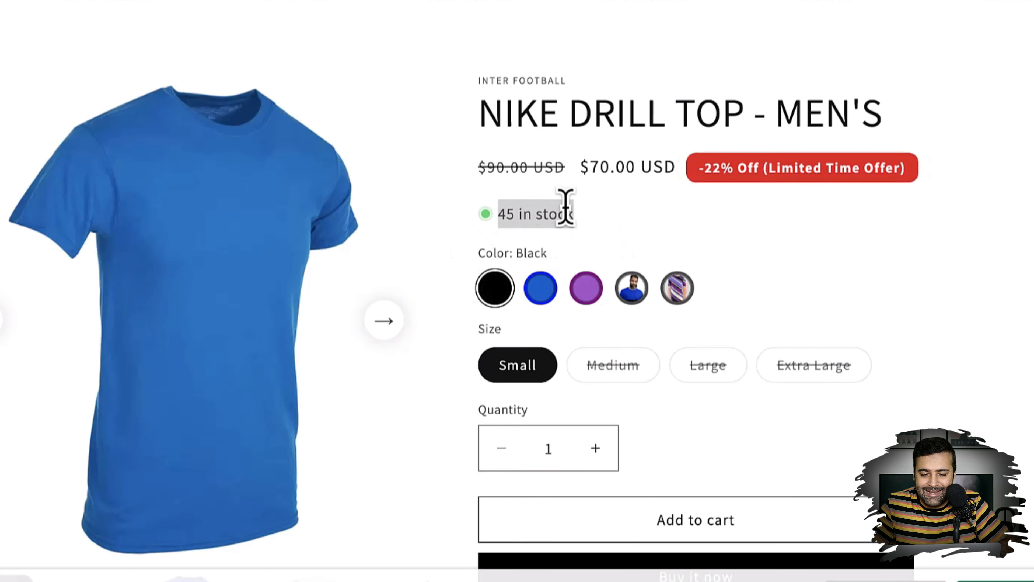
double_click(570, 280)
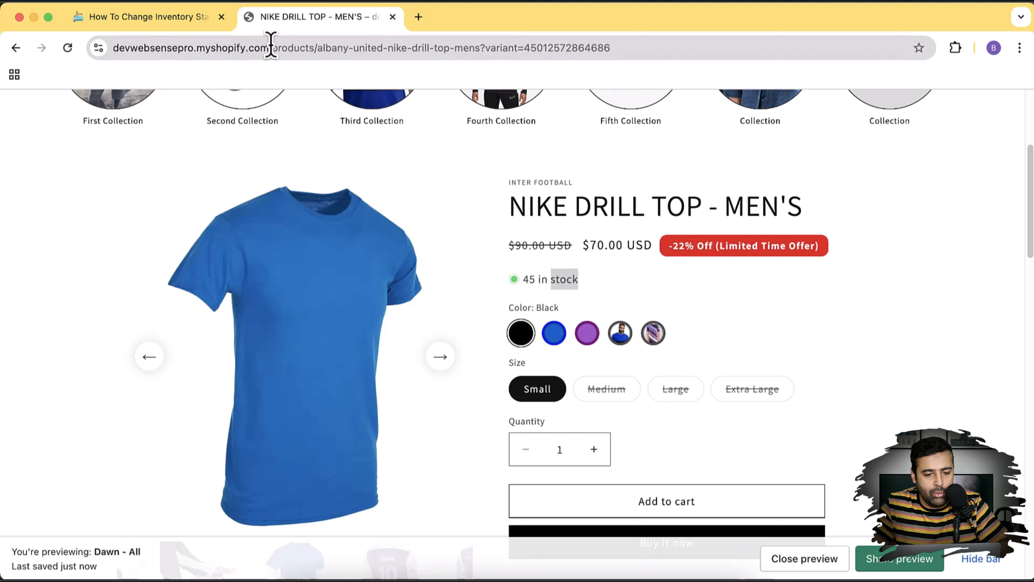
Step: Open the store's admin at devwebsensepro.myshopify.com/admin in a new browser tab
drag(272, 46, 103, 74)
key(super+c)
key(super+t)
key(super+v)
text(admin)
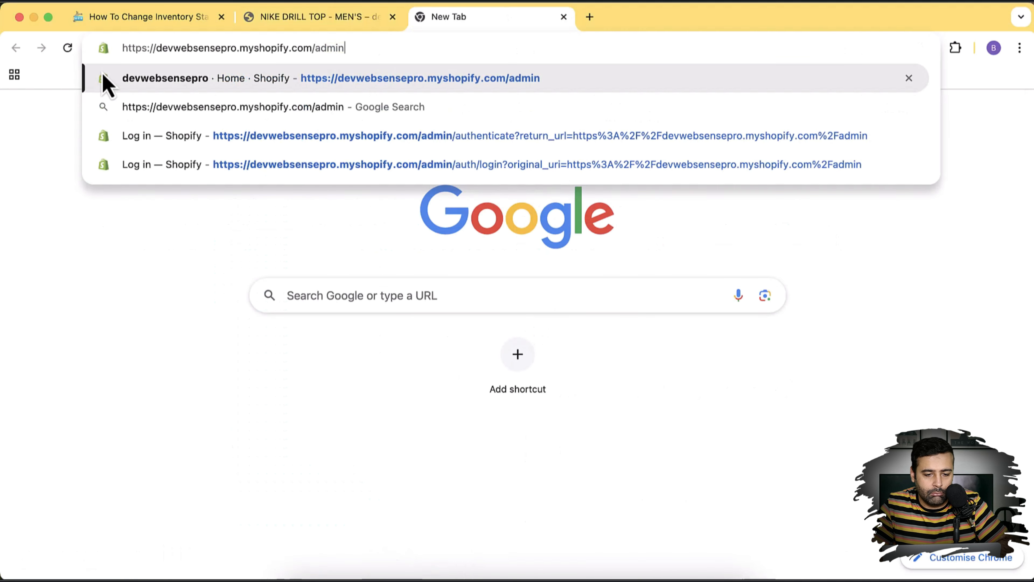
key(Return)
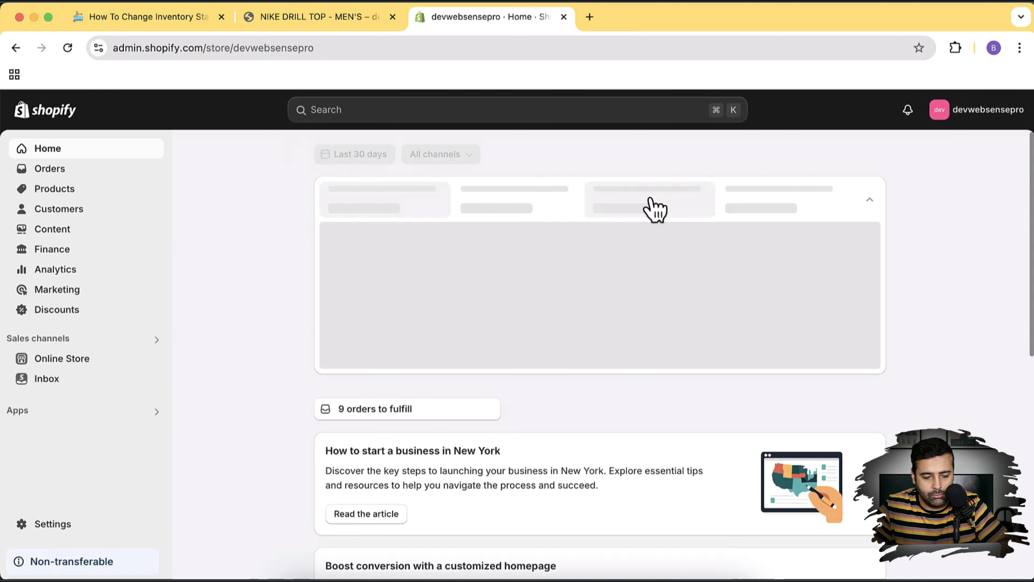
Step: Open the theme editor for the online store's current theme, Dawn - All
click(92, 362)
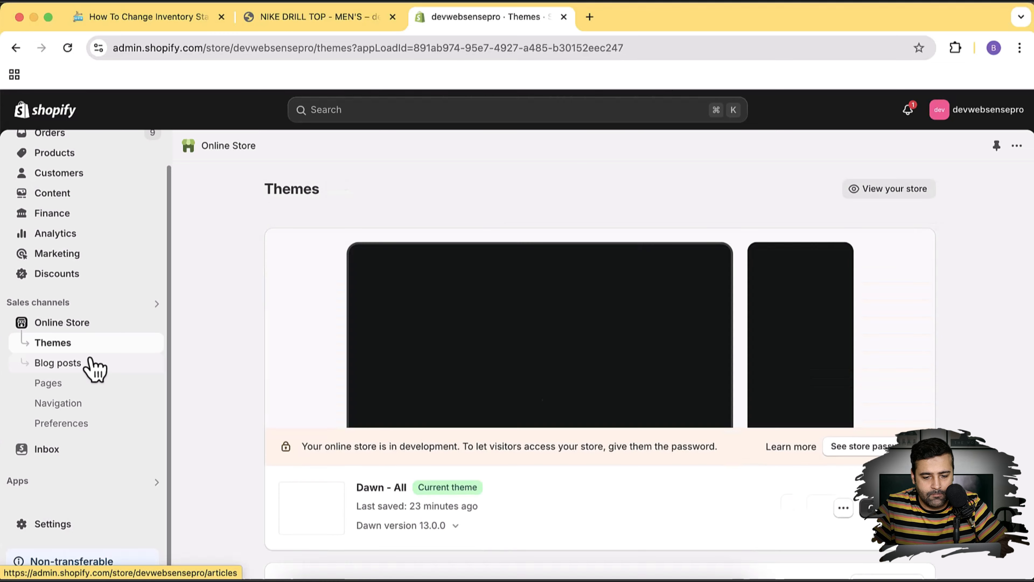
scroll(990, 310, down, 2)
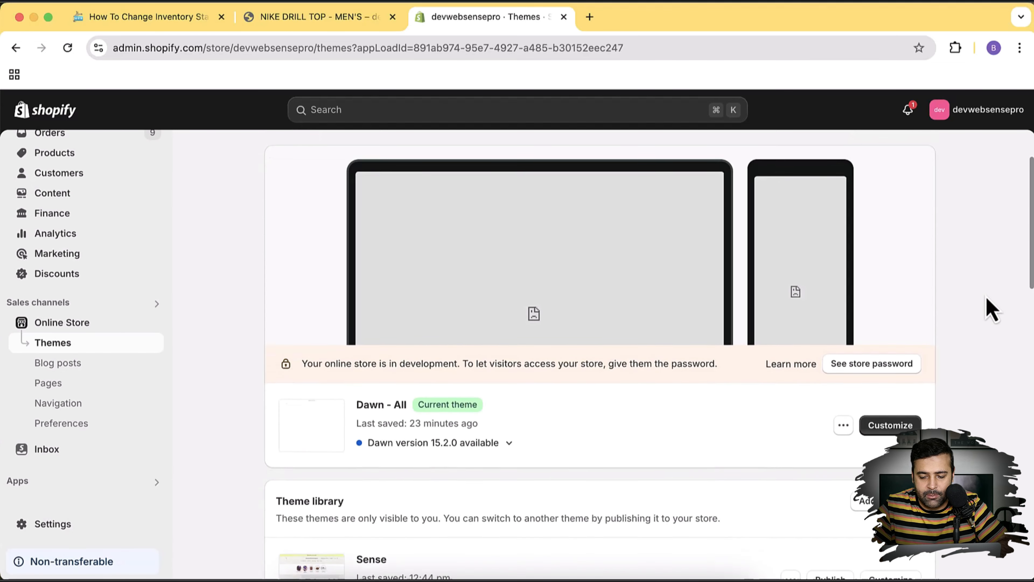
click(889, 421)
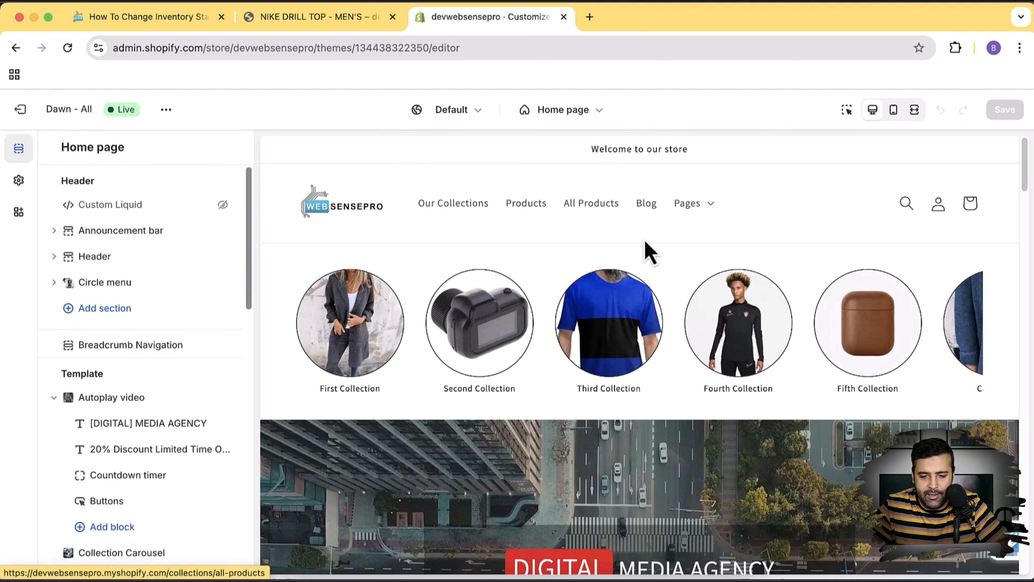
Step: Switch the theme editor from the home page to the Default product template
click(593, 117)
click(636, 194)
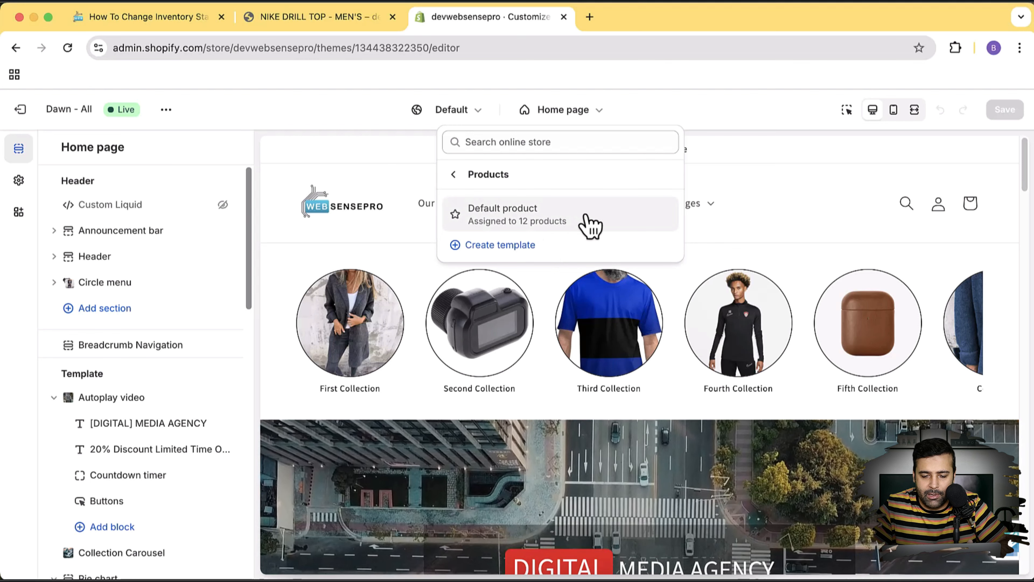
click(534, 230)
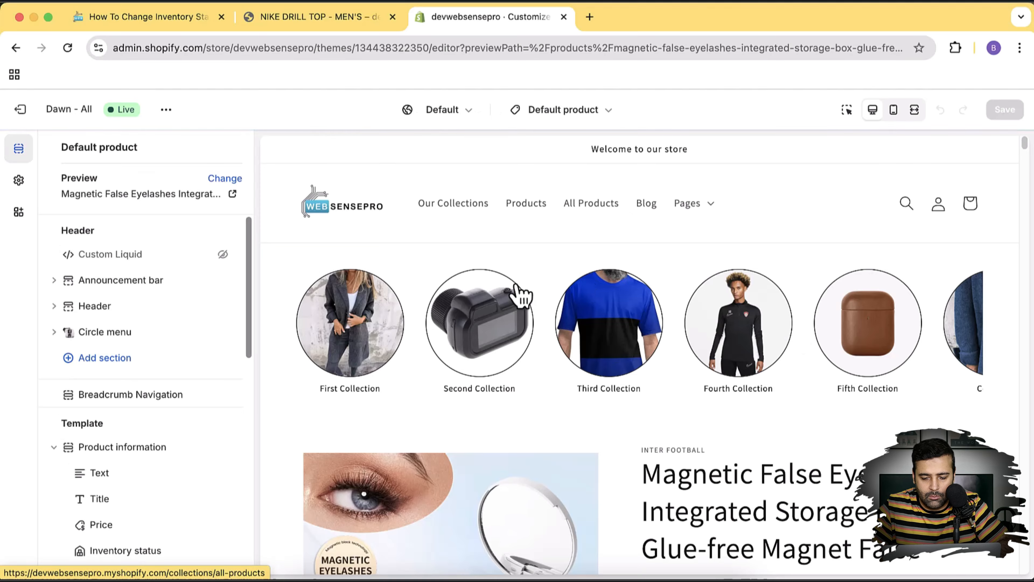
Step: Change the template's preview product to NIKE DRILL TOP - MEN'S by searching for "nike"
scroll(517, 287, down, 6)
scroll(517, 294, up, 5)
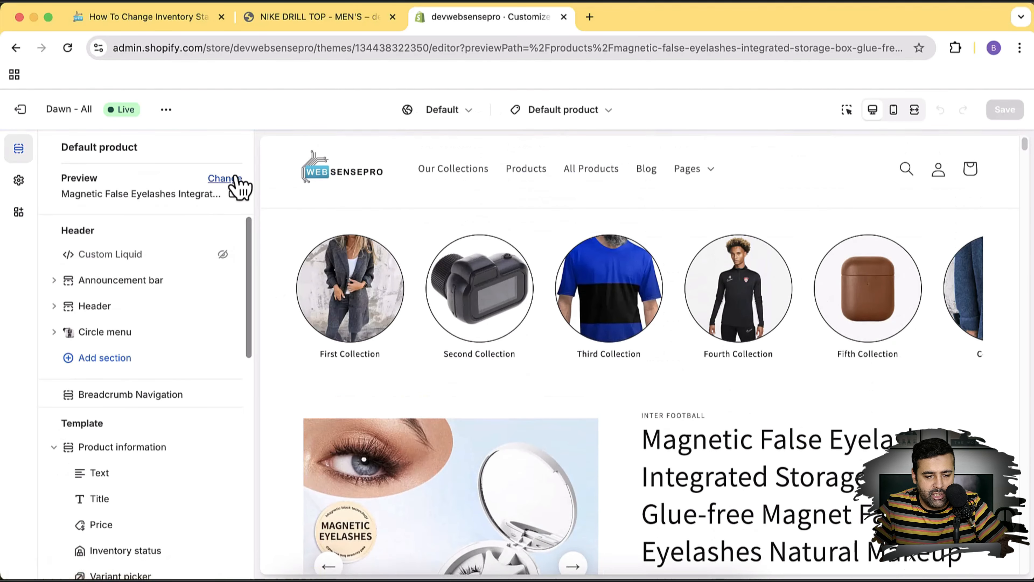
click(234, 180)
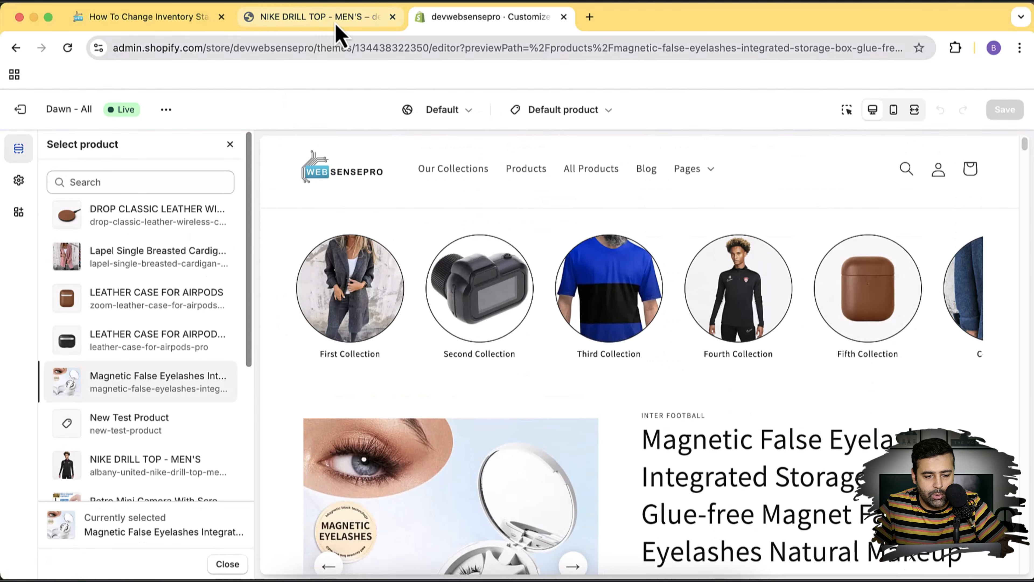
click(144, 182)
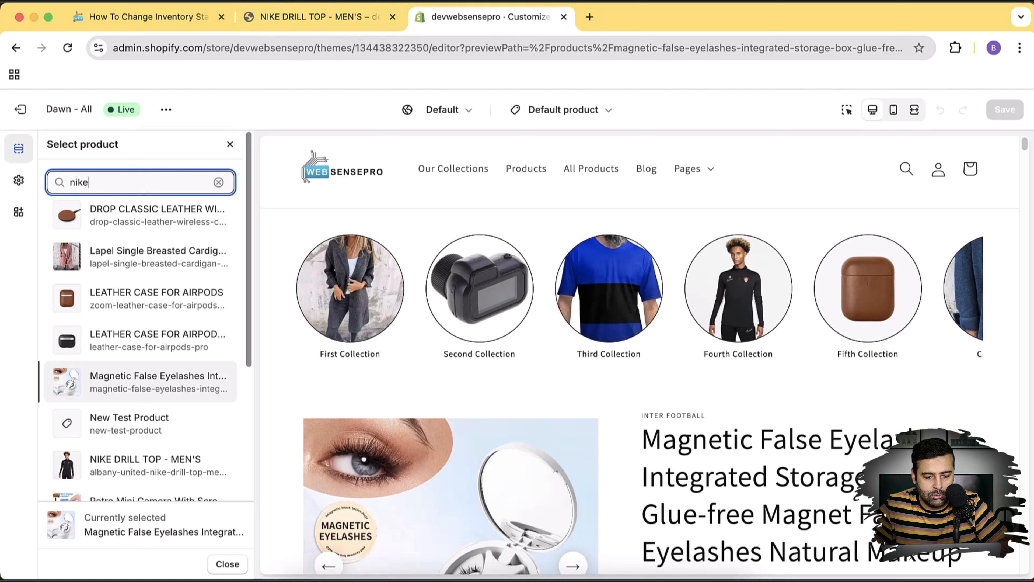
click(160, 213)
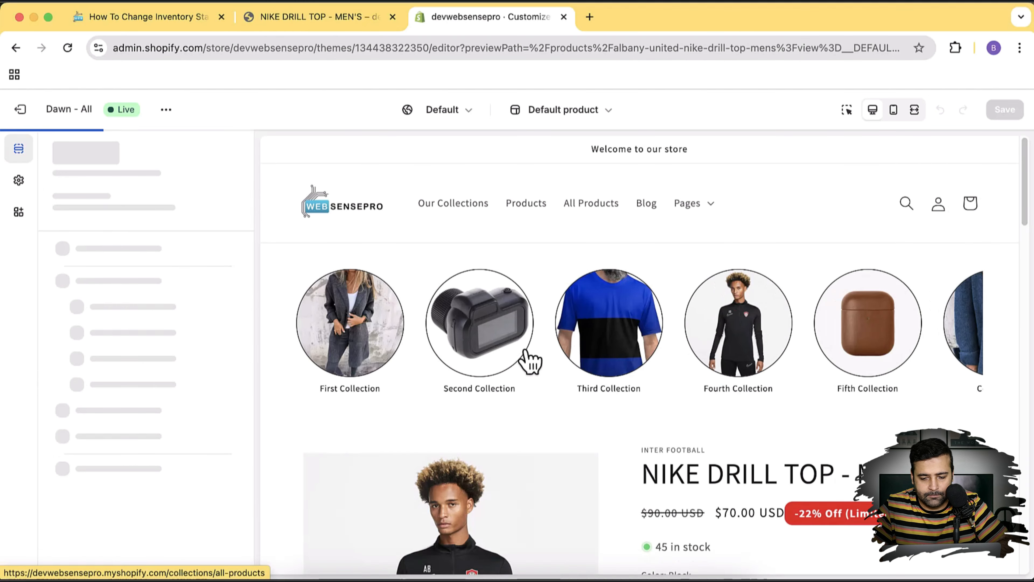
Step: Remove the Inventory status block from the Product information section of the Default product template
scroll(837, 324, down, 6)
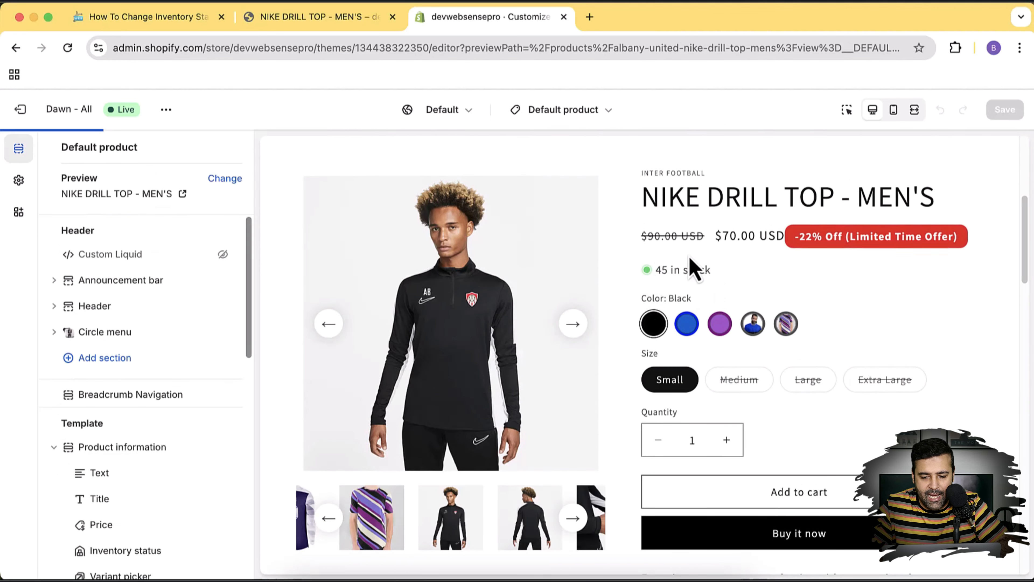
scroll(187, 330, down, 4)
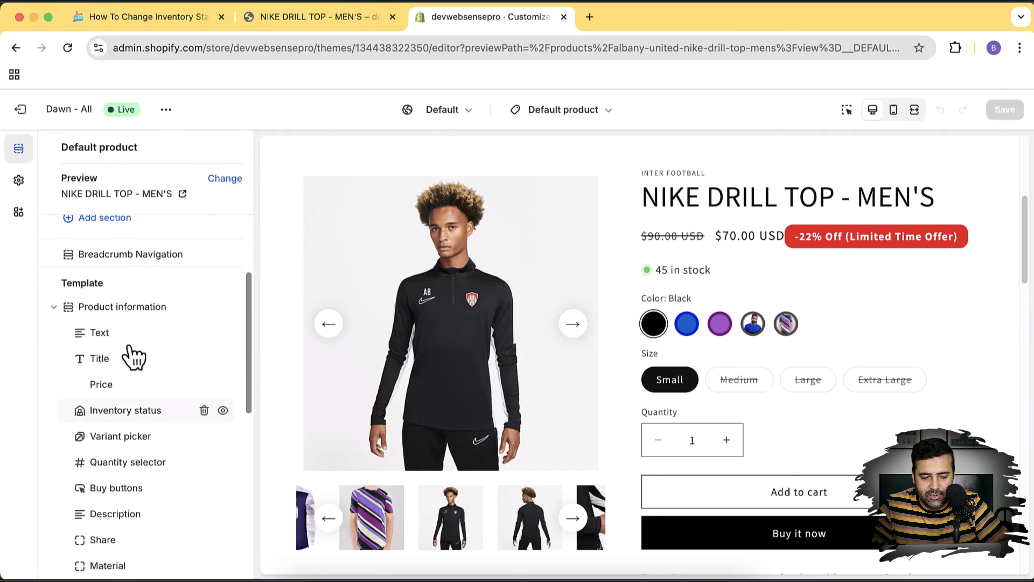
scroll(139, 338, down, 5)
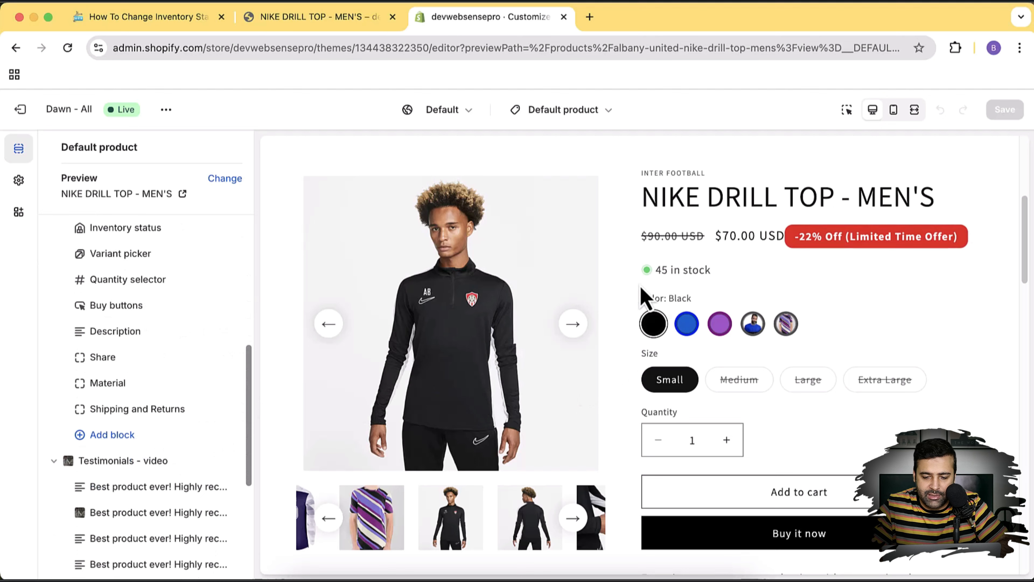
click(157, 432)
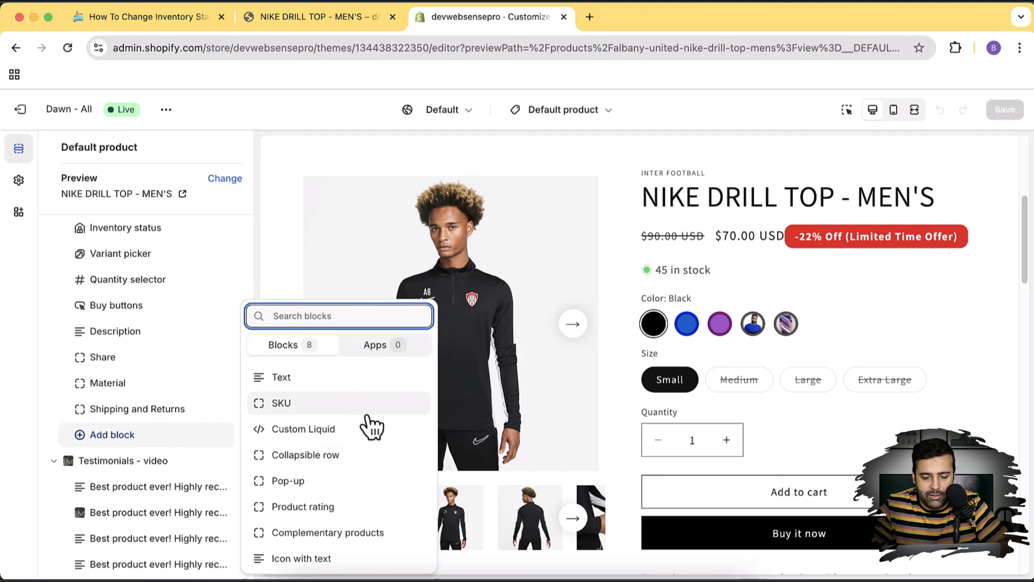
key(Escape)
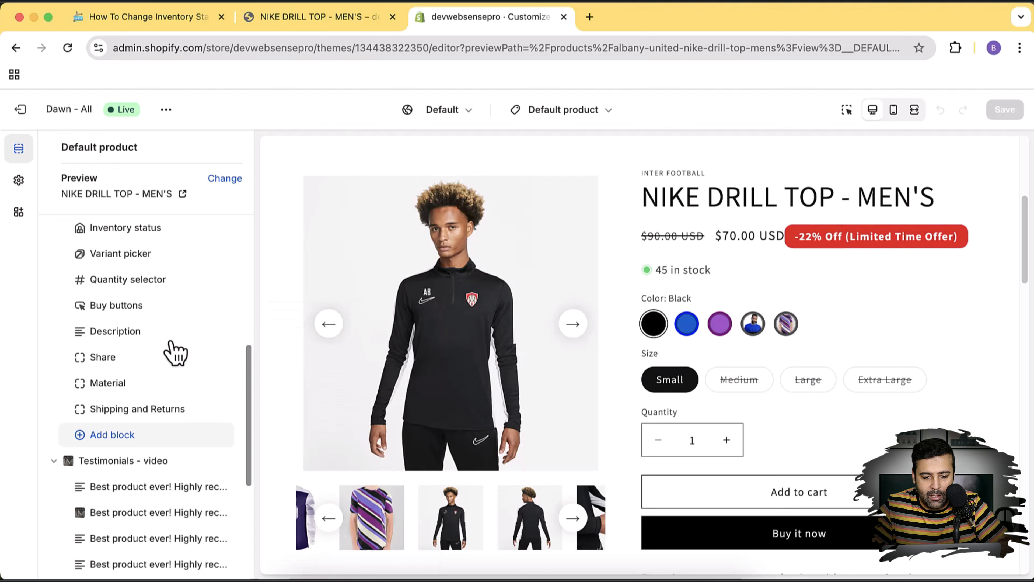
click(206, 229)
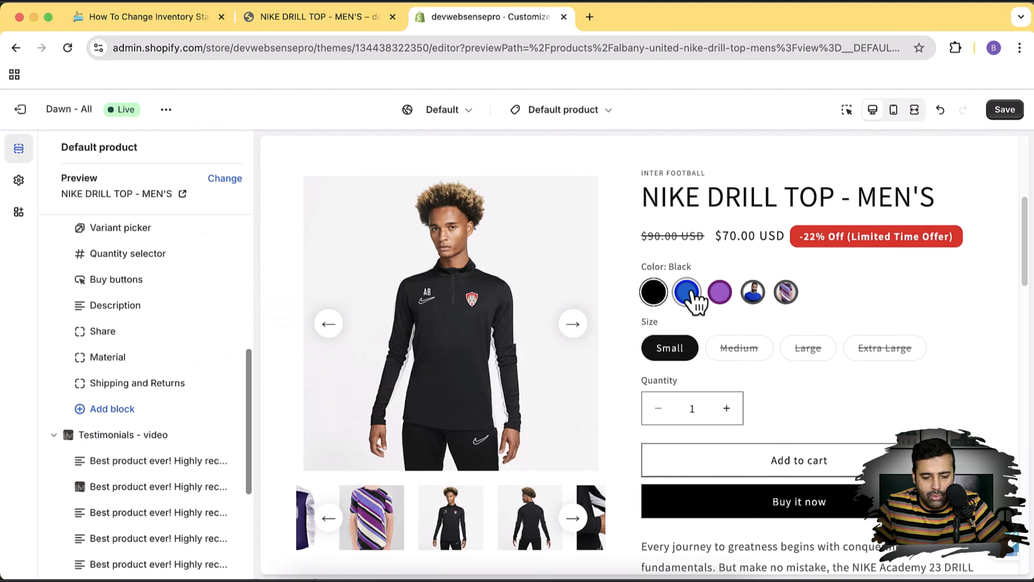
Step: Add an Inventory status block to the Product information section
click(130, 407)
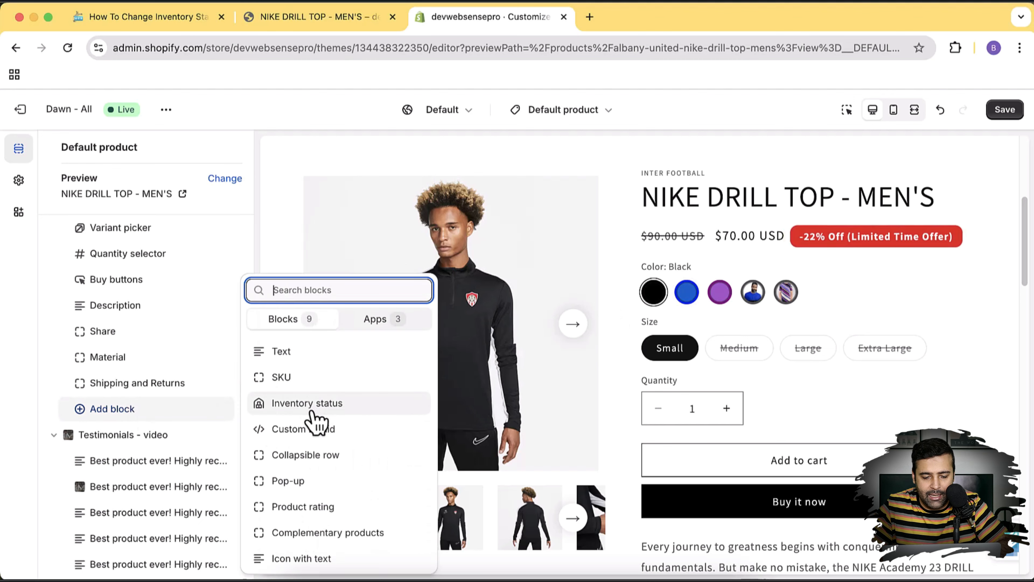
click(310, 403)
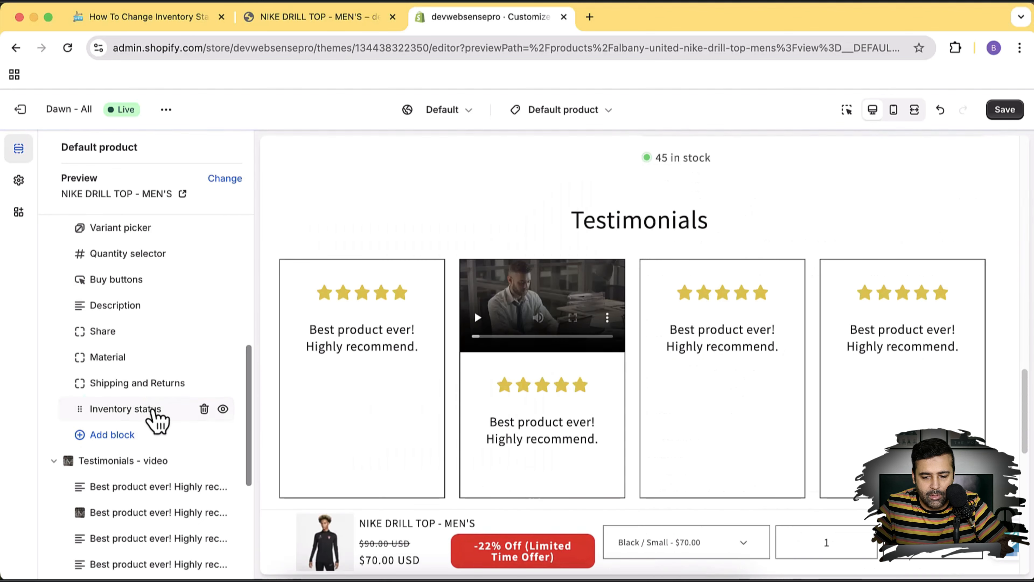
scroll(690, 313, up, 5)
scroll(689, 307, up, 2)
scroll(689, 307, down, 1)
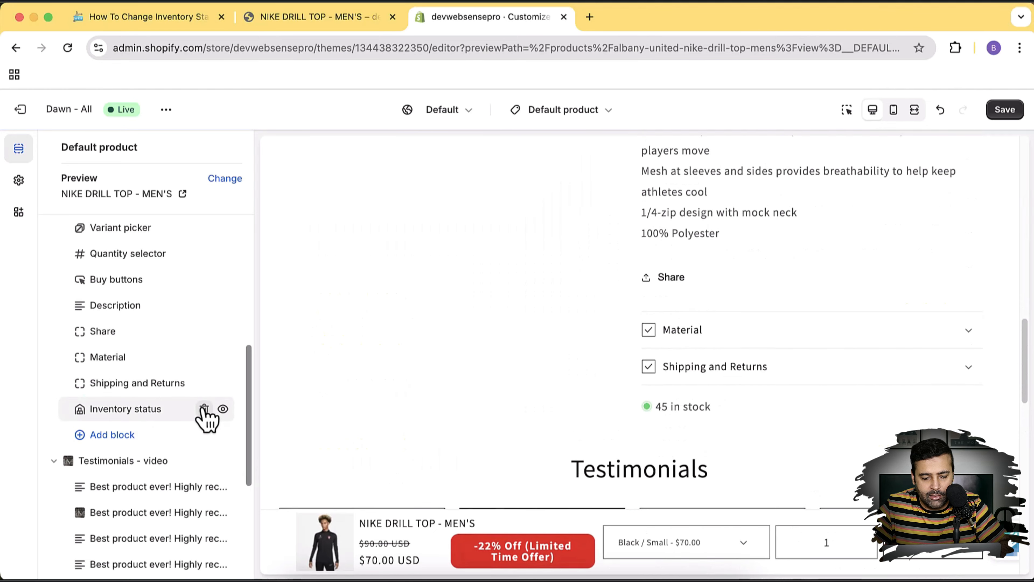
Step: Move the Inventory status block between the Variant picker and Quantity selector blocks and check its position in the product preview
drag(93, 415, 158, 477)
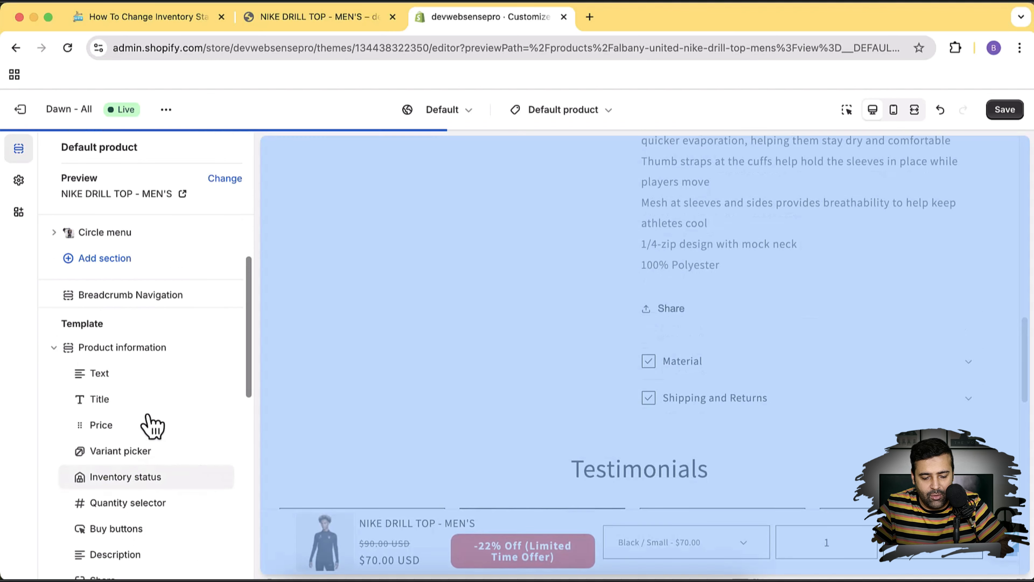
scroll(749, 347, up, 4)
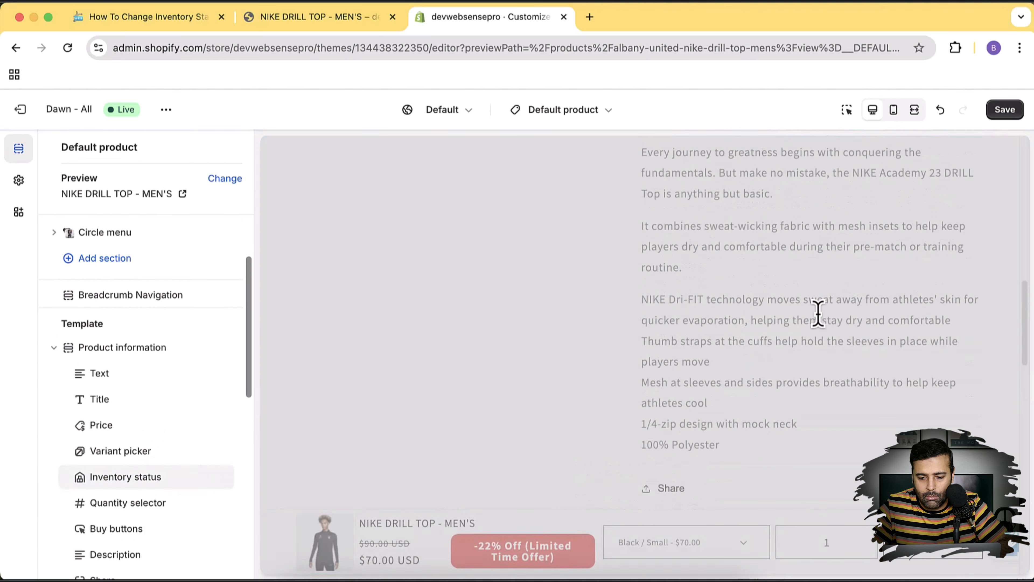
scroll(817, 313, up, 6)
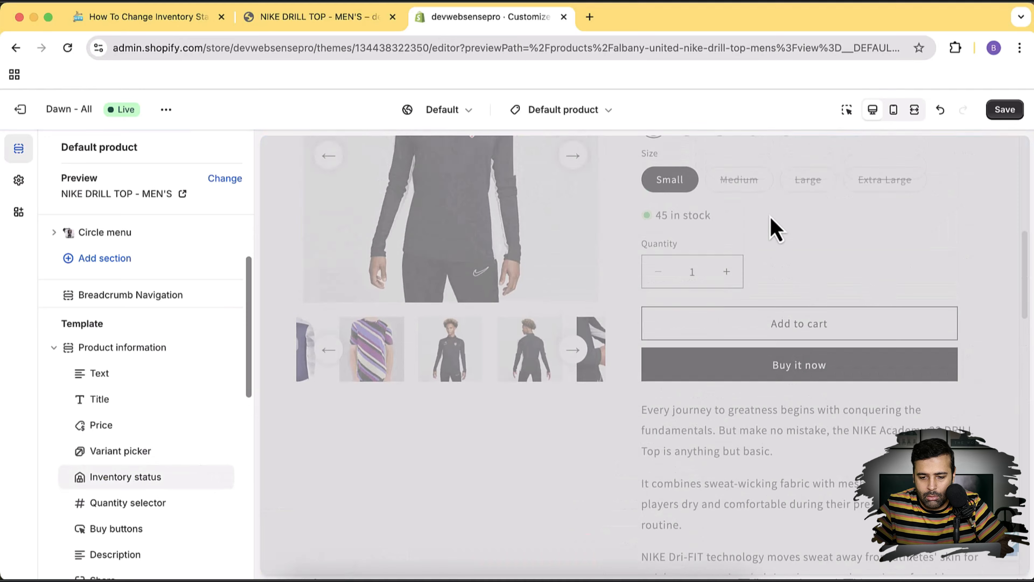
scroll(765, 285, up, 6)
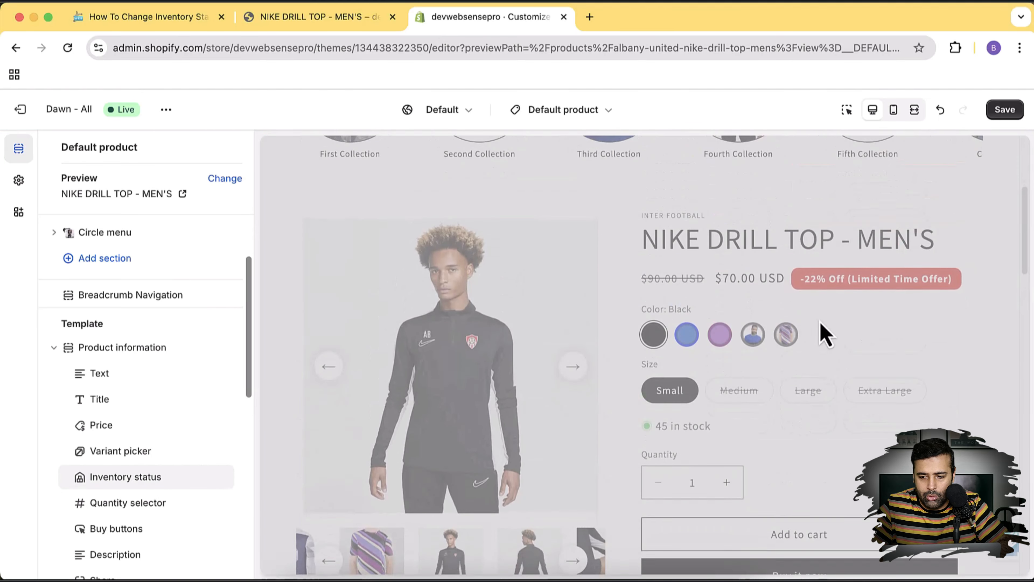
Step: Save the template changes and reload the theme editor
click(1003, 111)
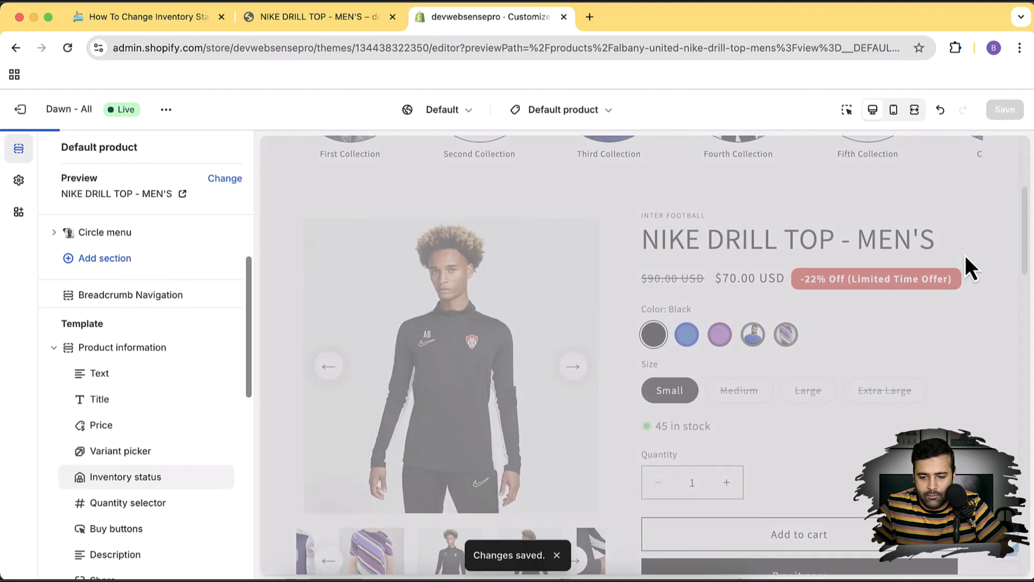
click(710, 44)
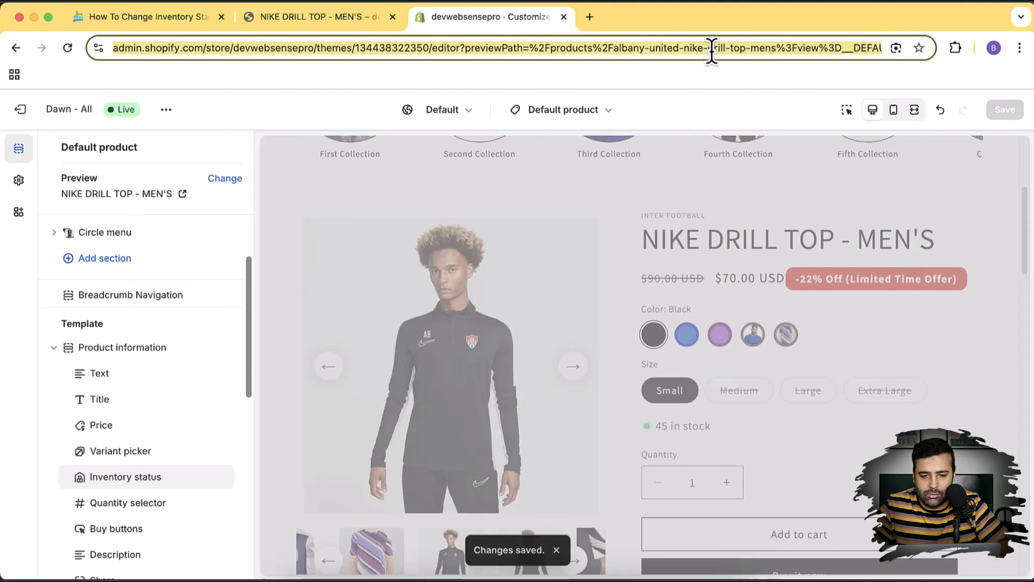
key(Return)
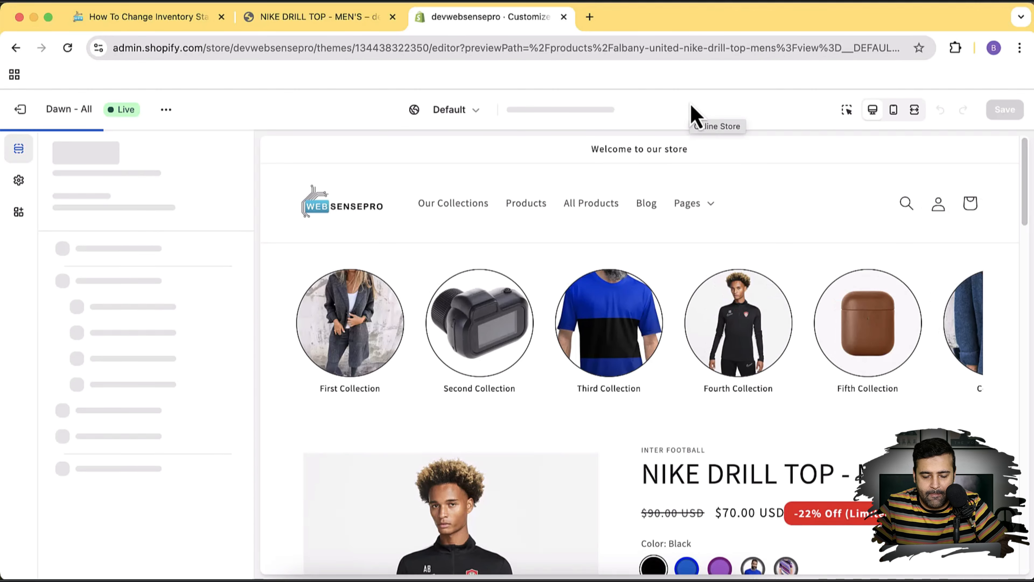
Step: Open the settings of the Inventory status block and examine its Custom Inventory Text option
scroll(789, 234, down, 8)
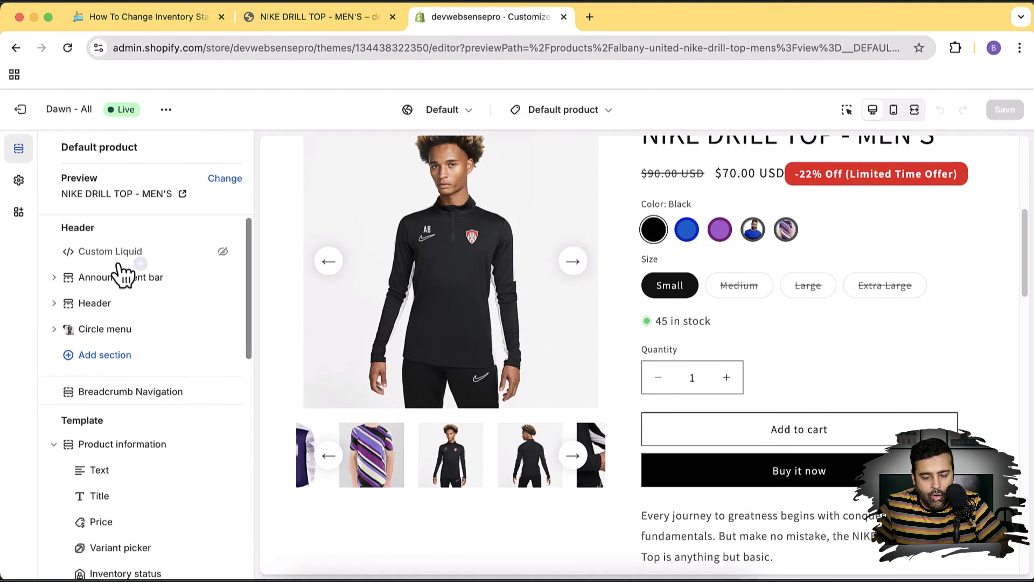
scroll(120, 273, down, 3)
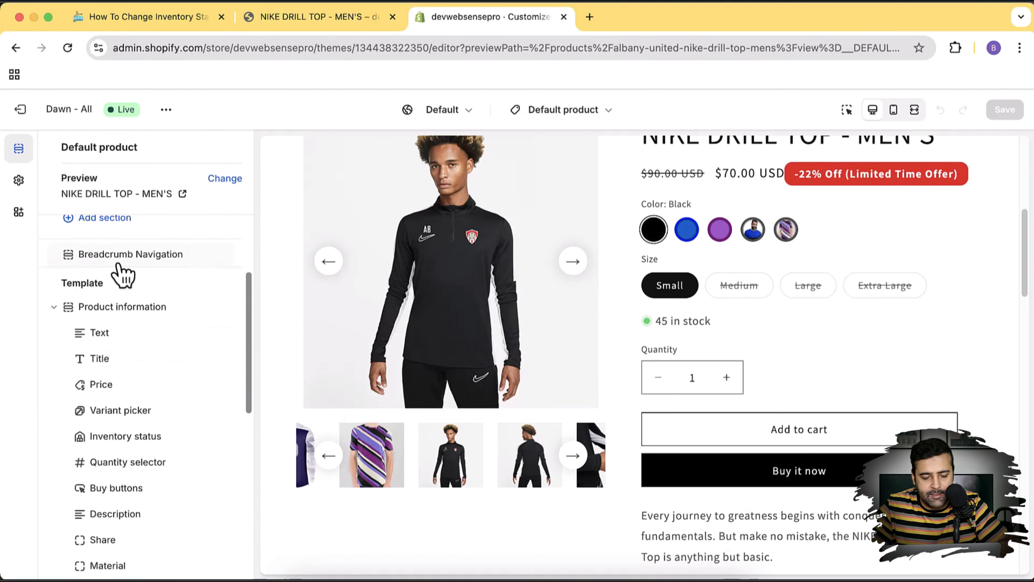
click(130, 438)
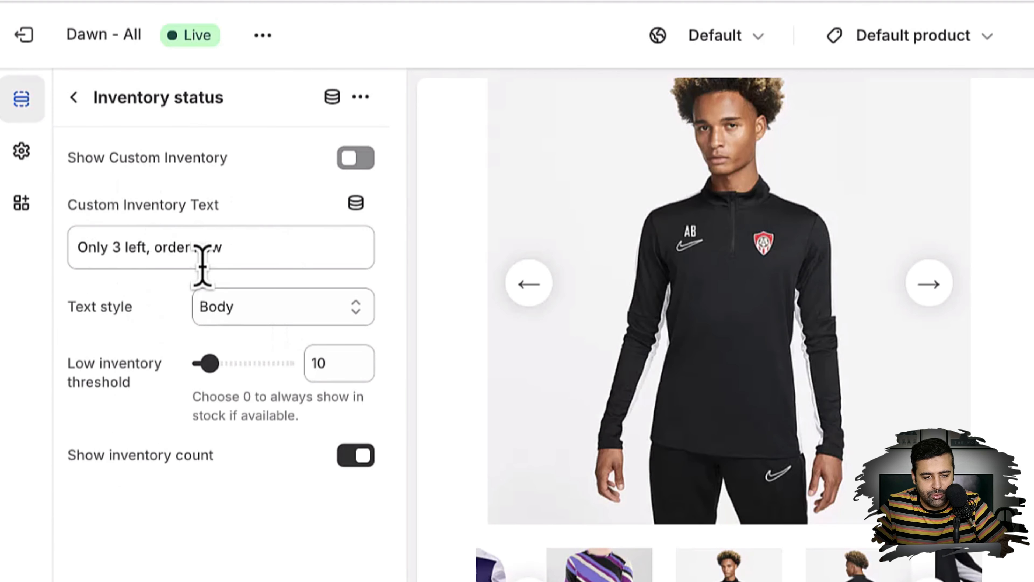
triple_click(196, 207)
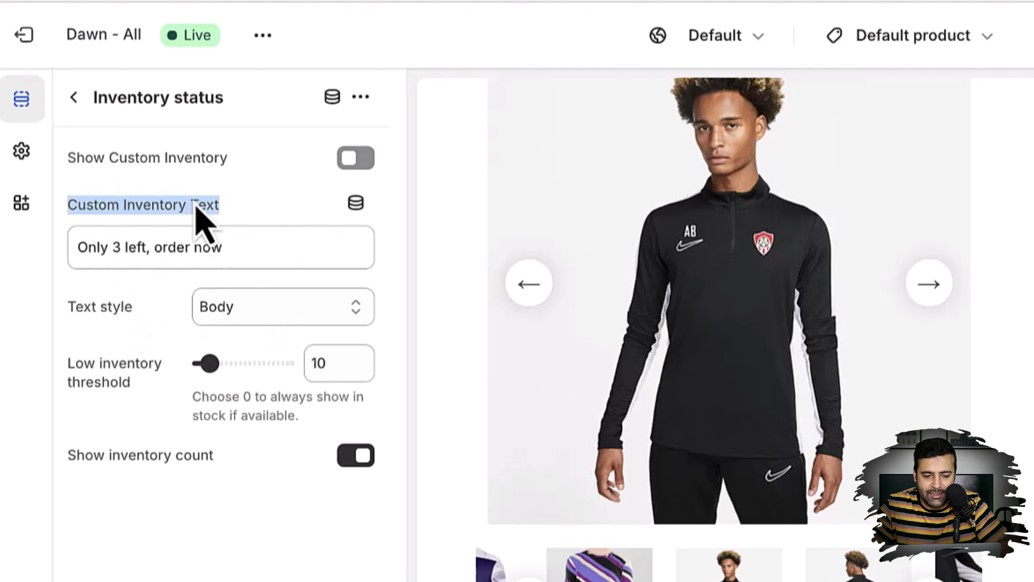
click(235, 213)
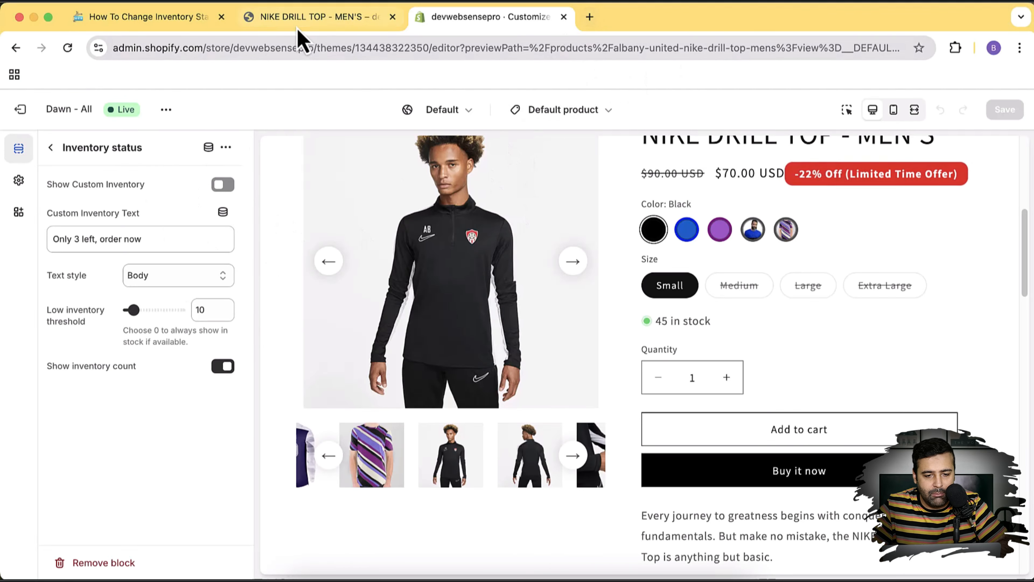
Step: Open devwebsensepro.myshopify.com/admin in a new browser tab and go to the online store's Themes page
click(321, 18)
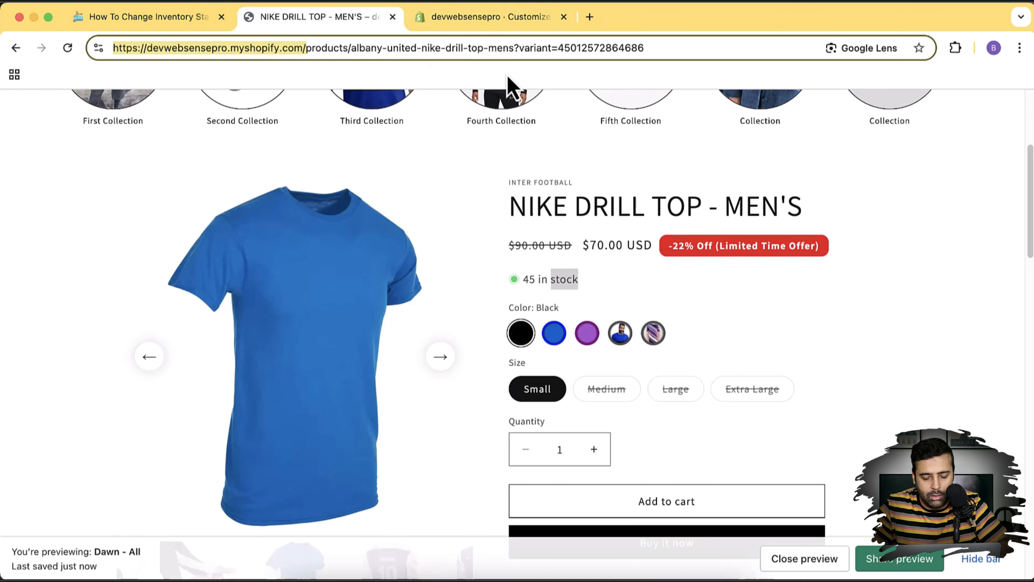
key(super+t)
text(https://devwebsensepro.myshopify.com/)
text(admin)
key(Return)
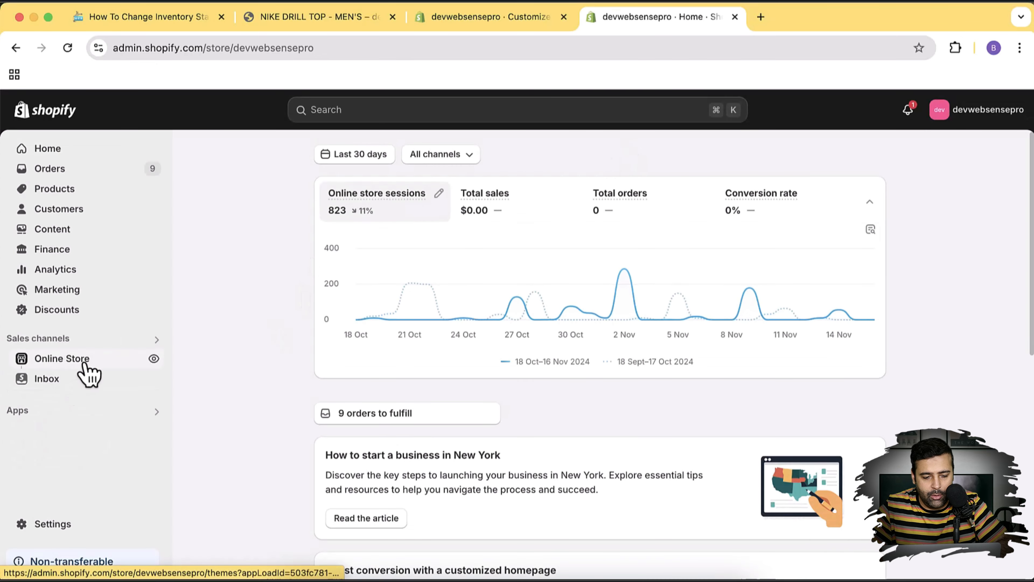
click(77, 364)
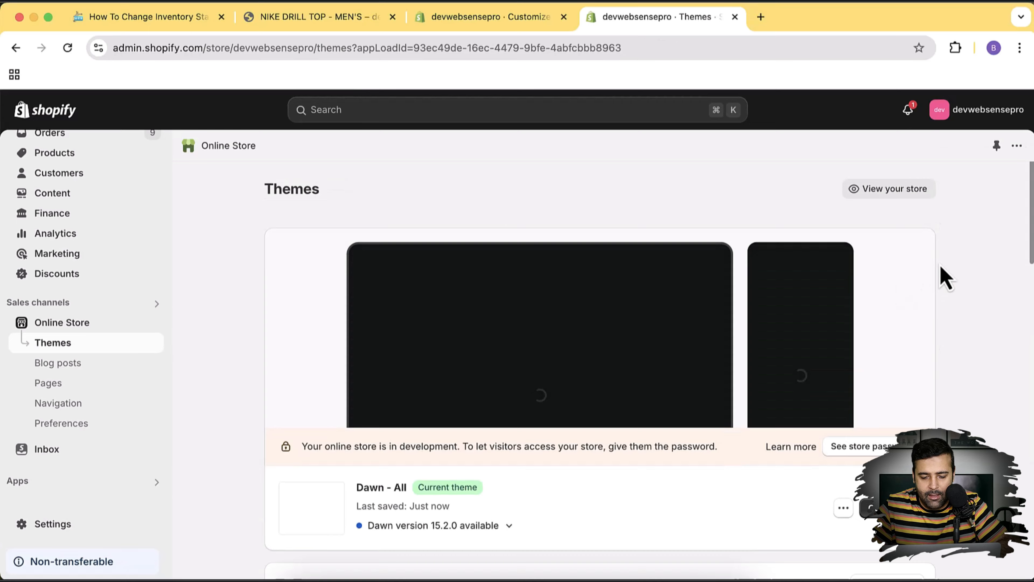
Step: Add the free Dawn theme from the popular free themes to the theme library
scroll(942, 278, down, 10)
scroll(945, 278, down, 8)
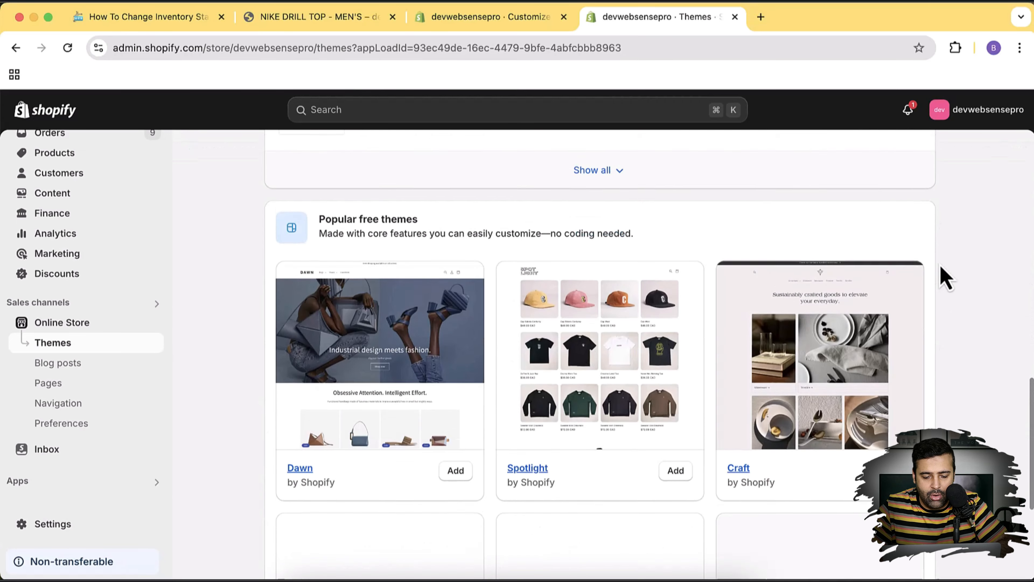
scroll(977, 250, down, 3)
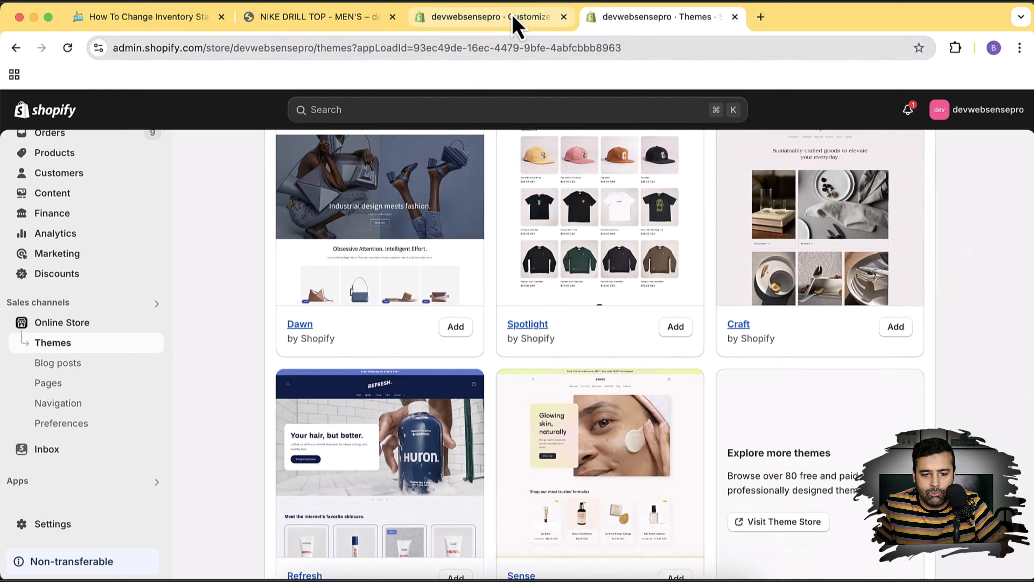
click(522, 19)
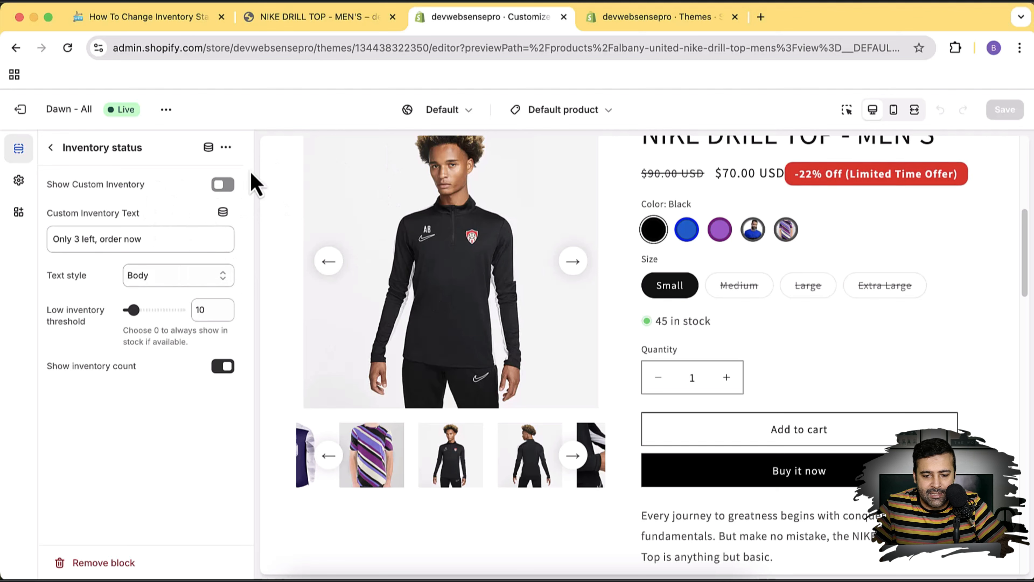
click(651, 18)
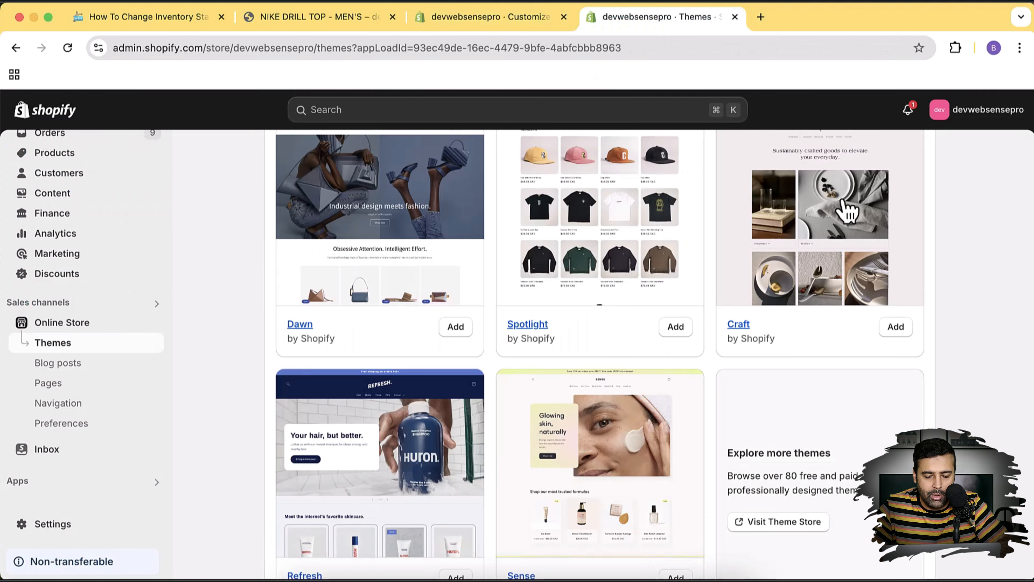
scroll(959, 260, up, 2)
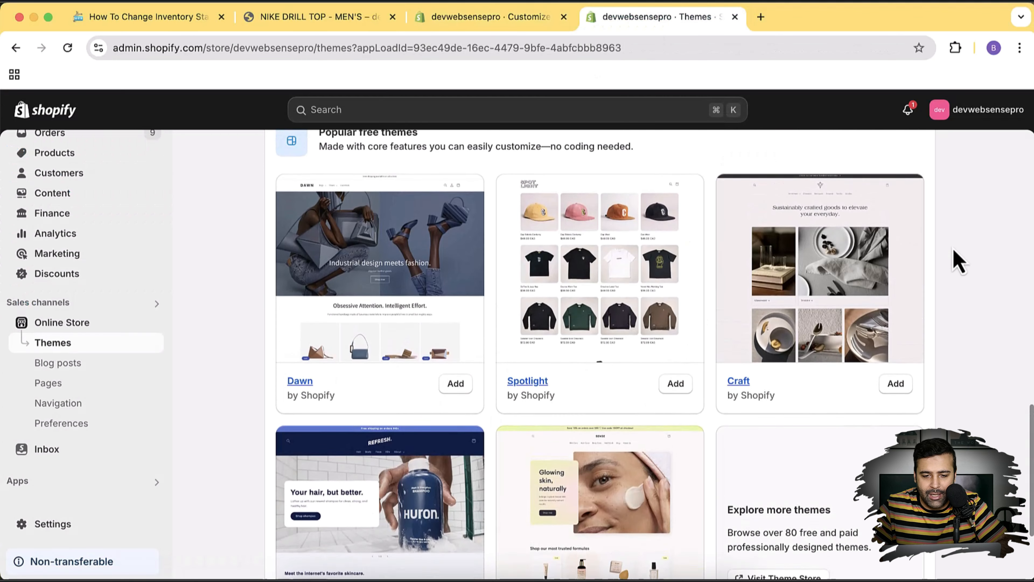
click(514, 26)
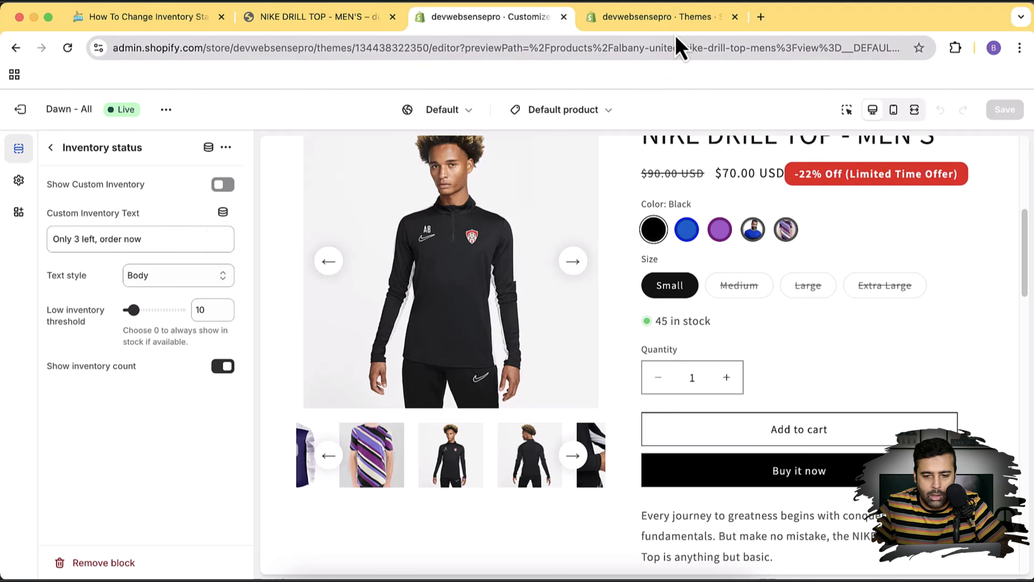
click(692, 28)
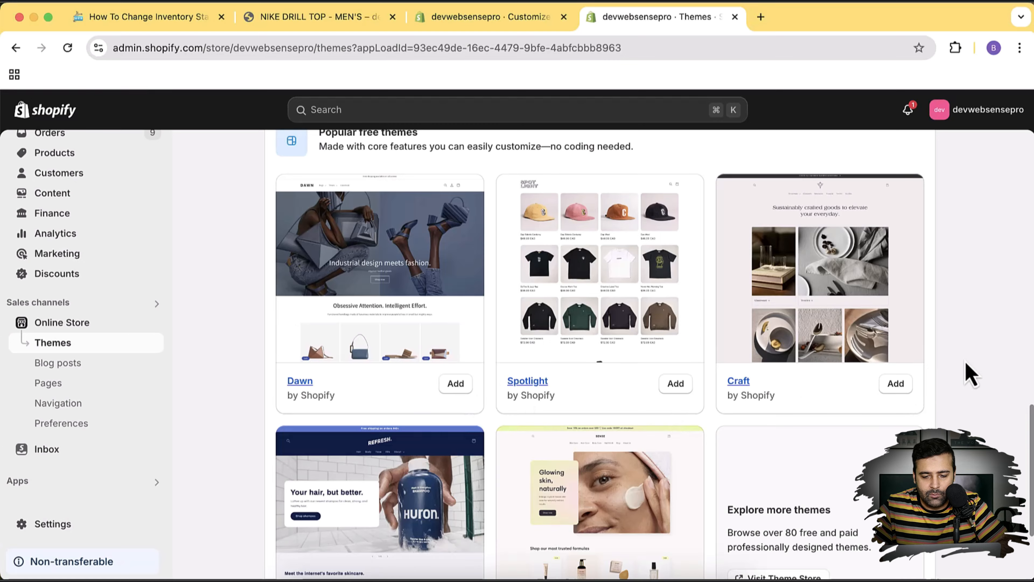
scroll(972, 374, up, 13)
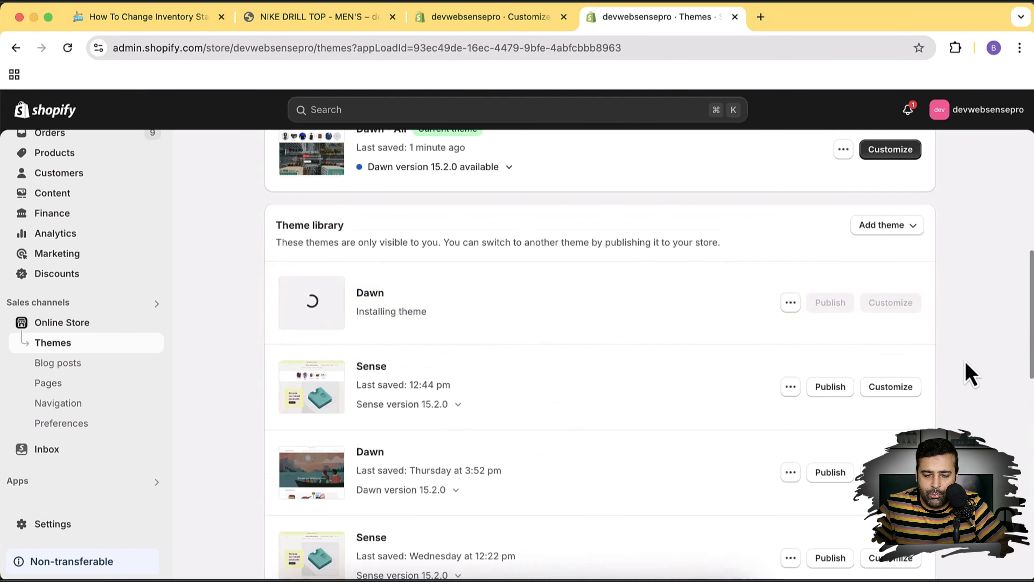
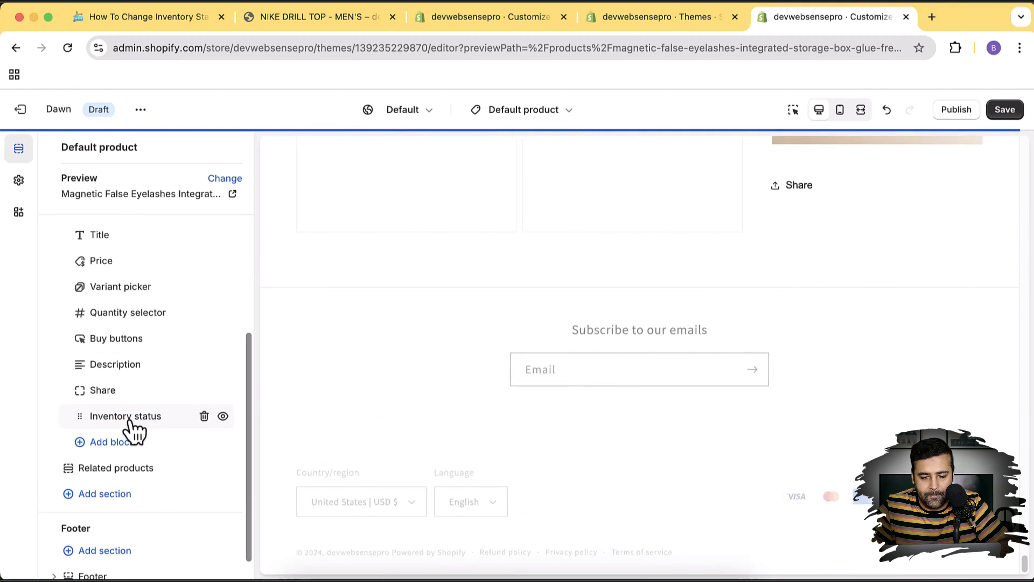
Step: Look through the product page preview of the draft Dawn theme for the placement of the Inventory status block
scroll(432, 400, up, 15)
scroll(732, 342, up, 10)
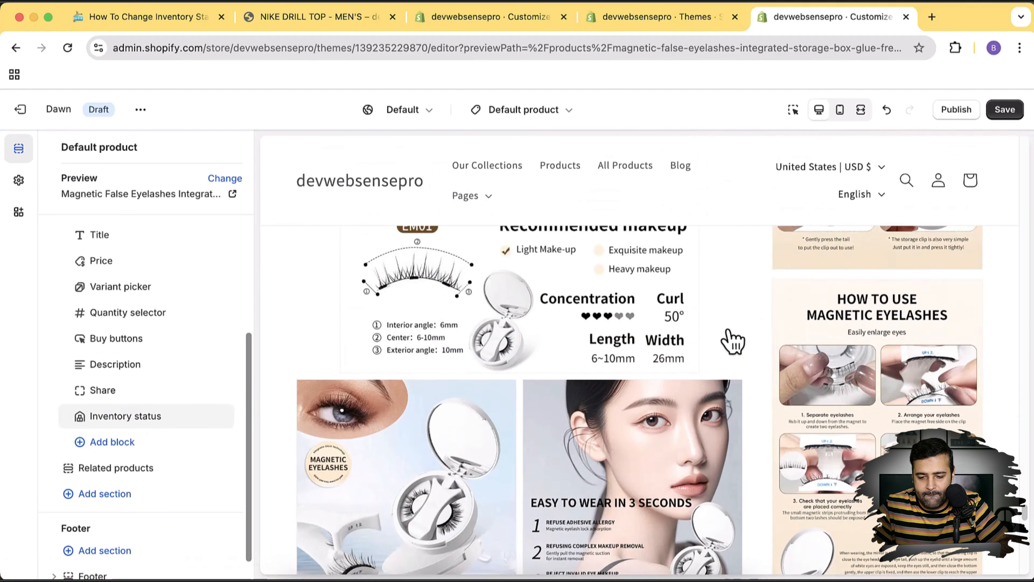
scroll(732, 342, up, 10)
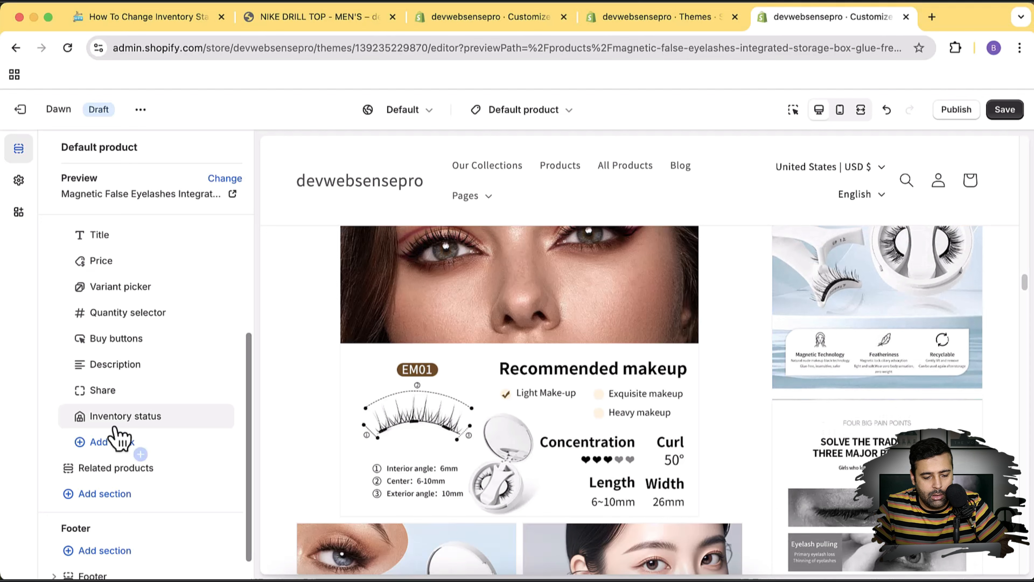
Step: Move the Inventory status block directly below Price in the draft Dawn theme's product information and check its place in the preview
drag(82, 417, 120, 383)
scroll(855, 365, up, 10)
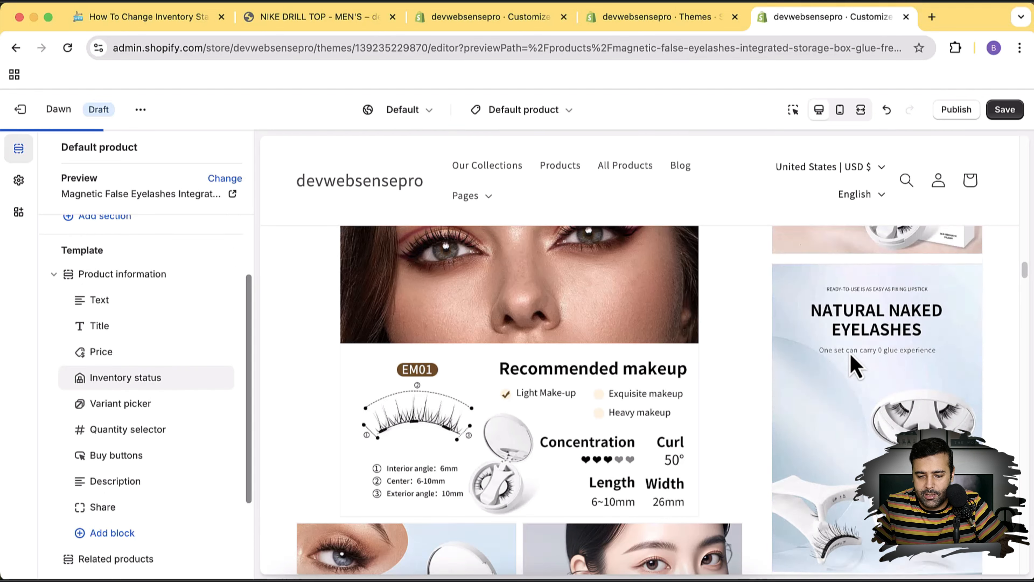
scroll(853, 364, up, 10)
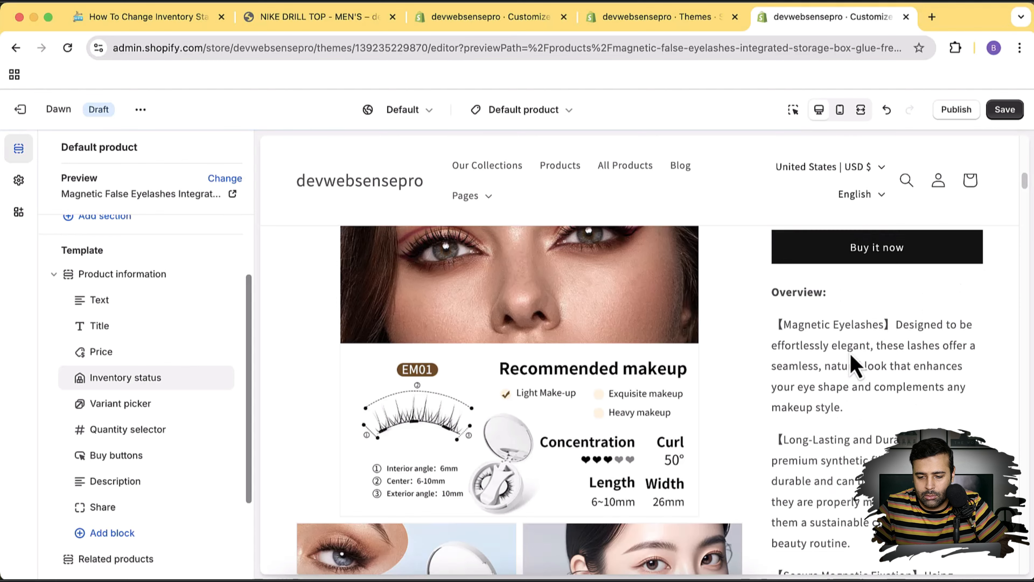
scroll(853, 364, down, 3)
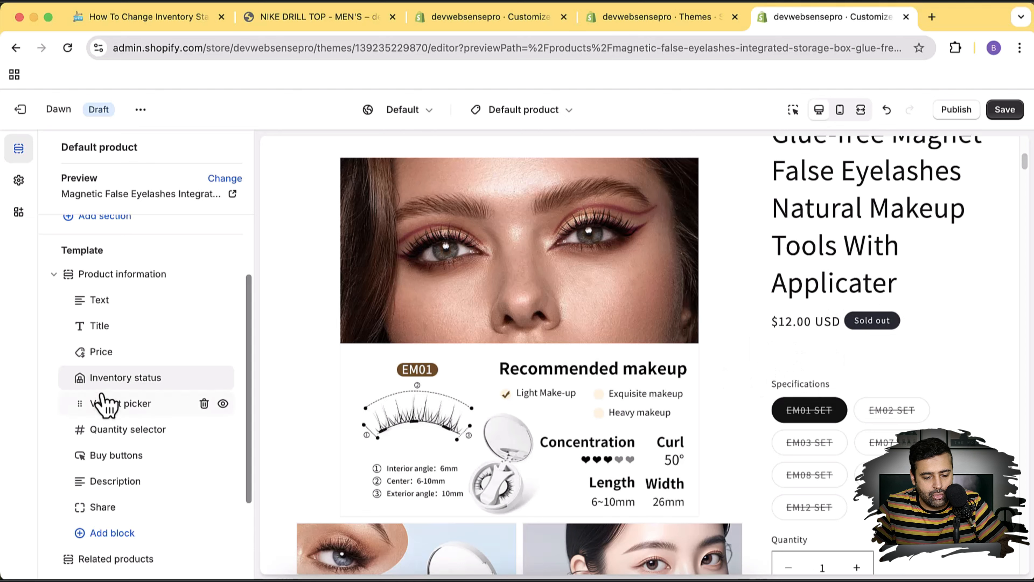
Step: Open the Inventory status block's settings in the draft Dawn theme and examine the available options
click(120, 389)
click(125, 383)
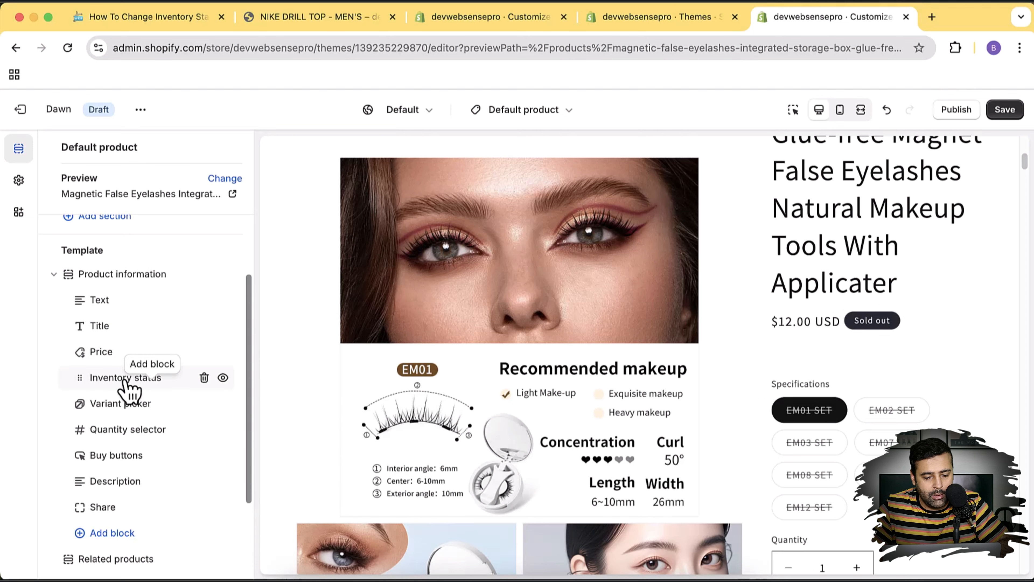
click(125, 383)
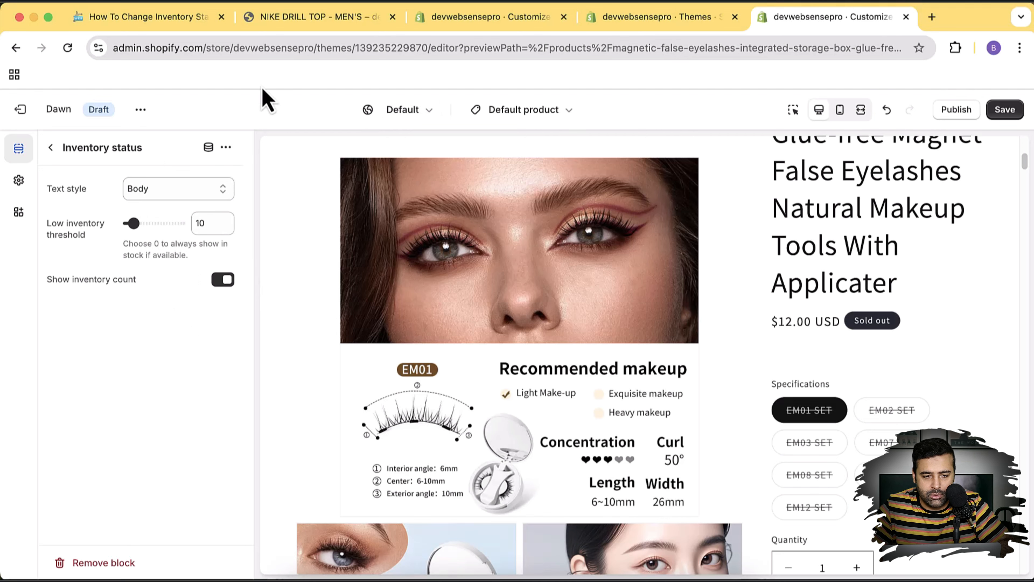
Step: In the Dawn - All theme editor, turn on Show Custom Inventory and compare the Custom Inventory Text with the product preview
click(459, 25)
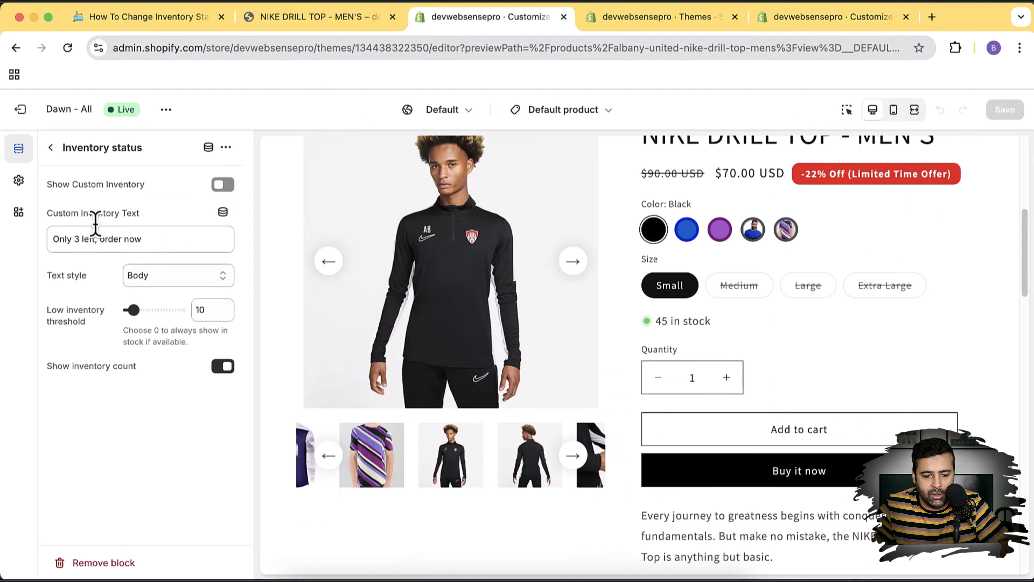
click(224, 185)
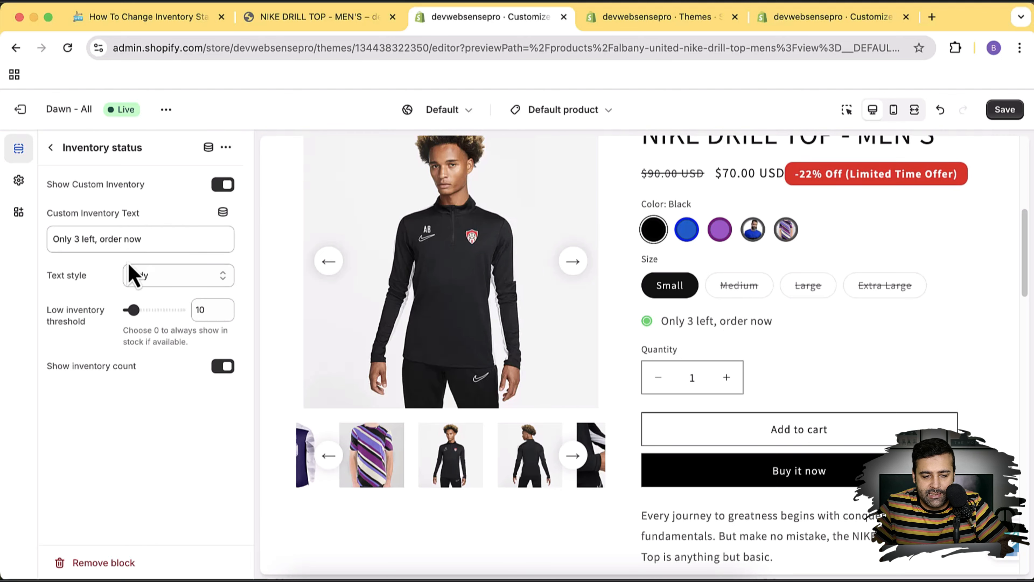
triple_click(155, 238)
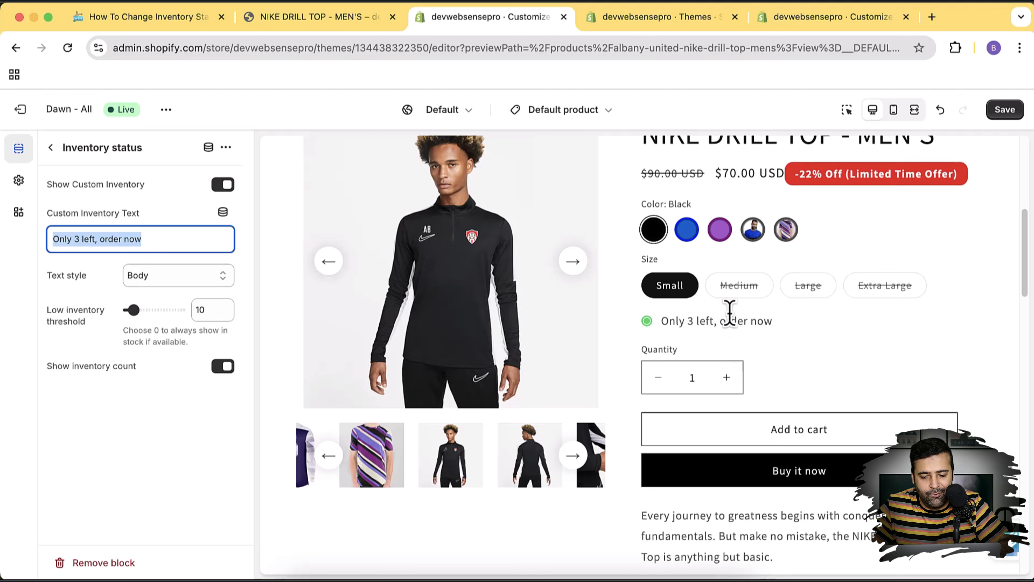
triple_click(700, 321)
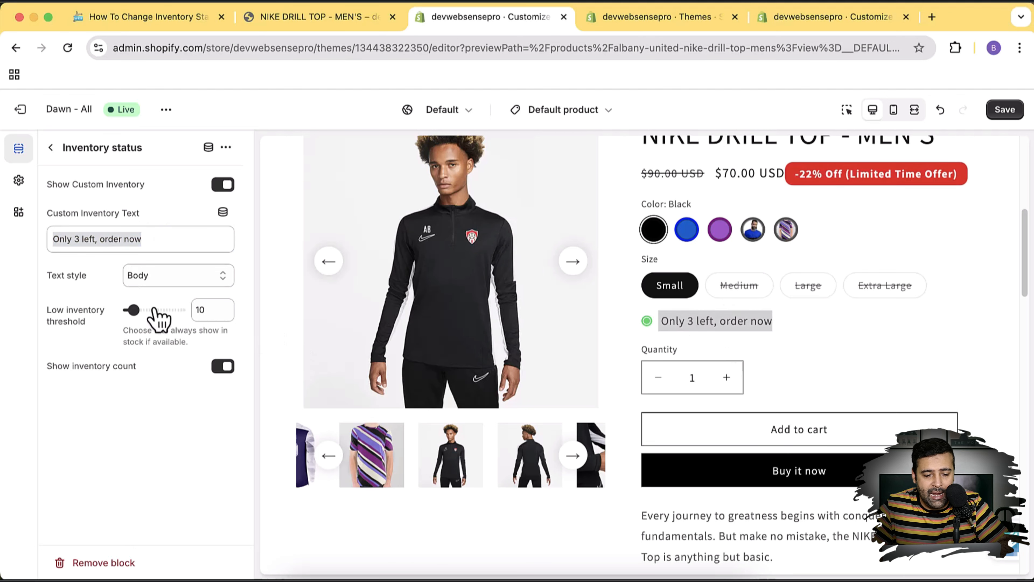
click(153, 239)
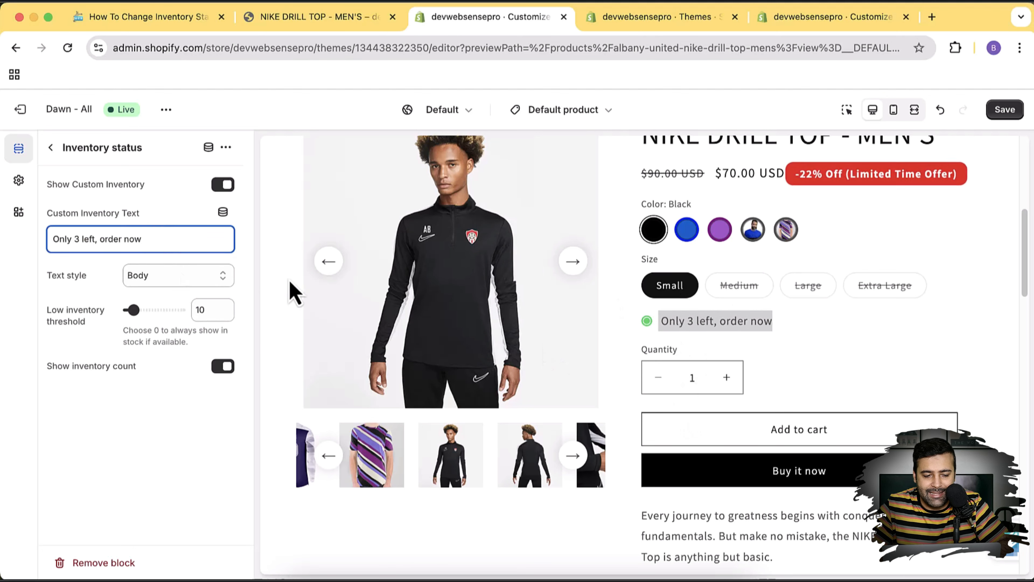
triple_click(153, 239)
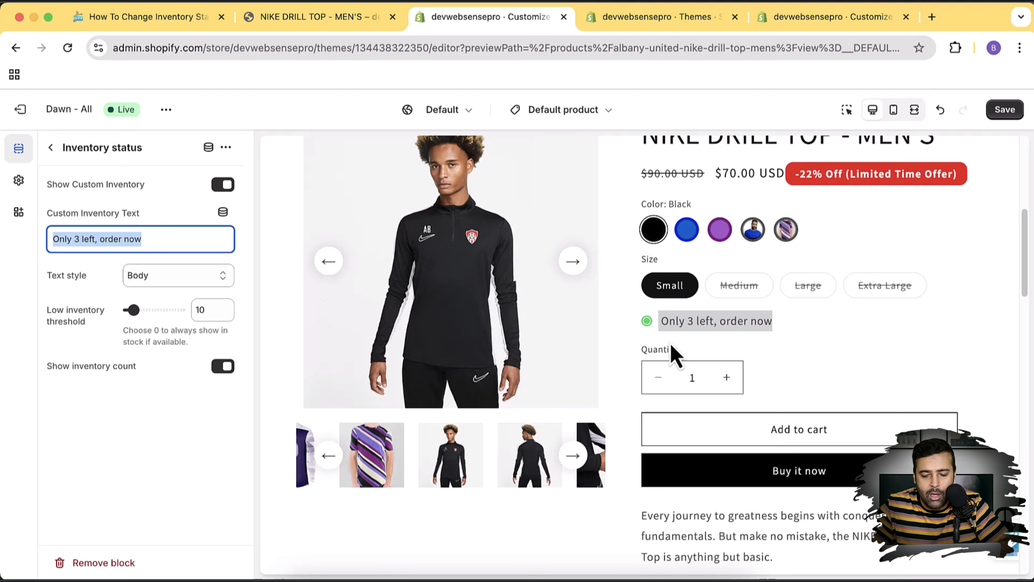
click(701, 348)
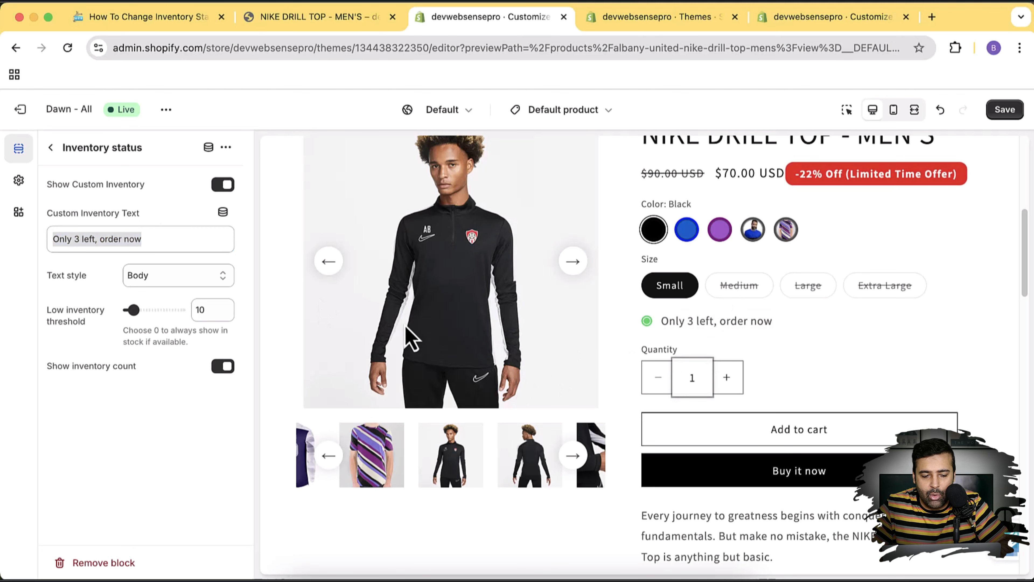
triple_click(188, 239)
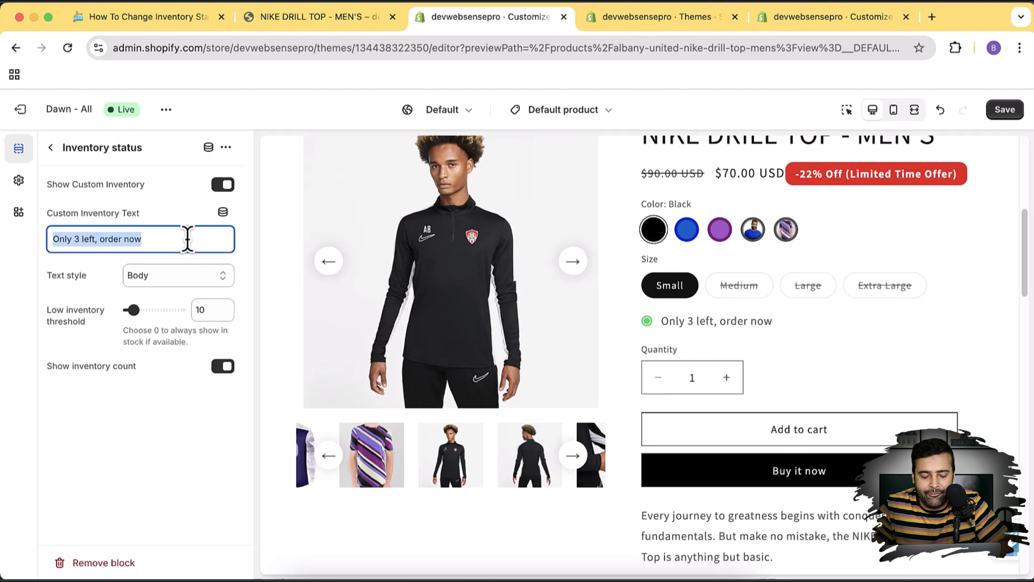
triple_click(708, 321)
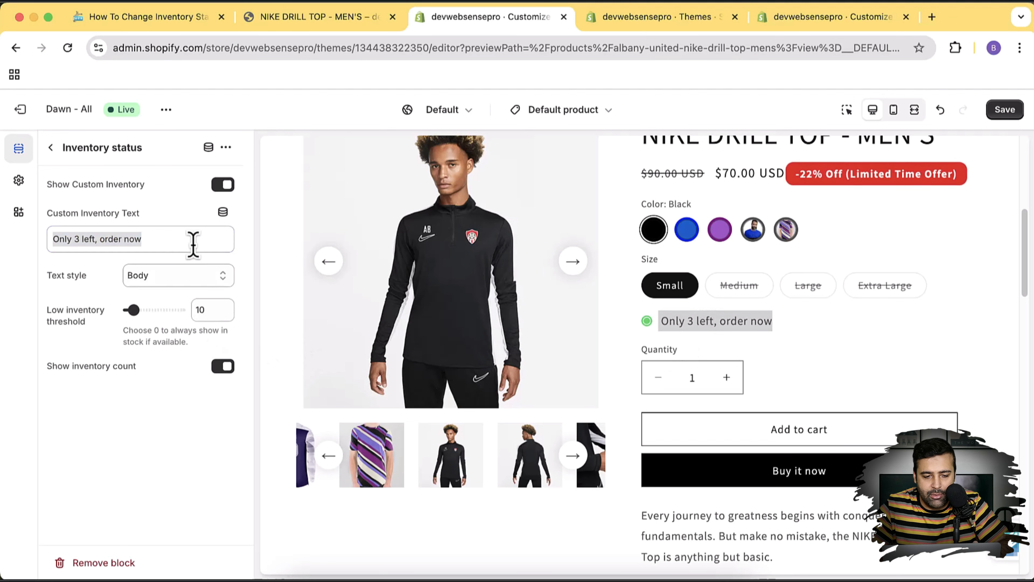
Step: Turn off Show Custom Inventory for the Inventory status block in the Dawn - All theme and check the preview's stock text
click(229, 185)
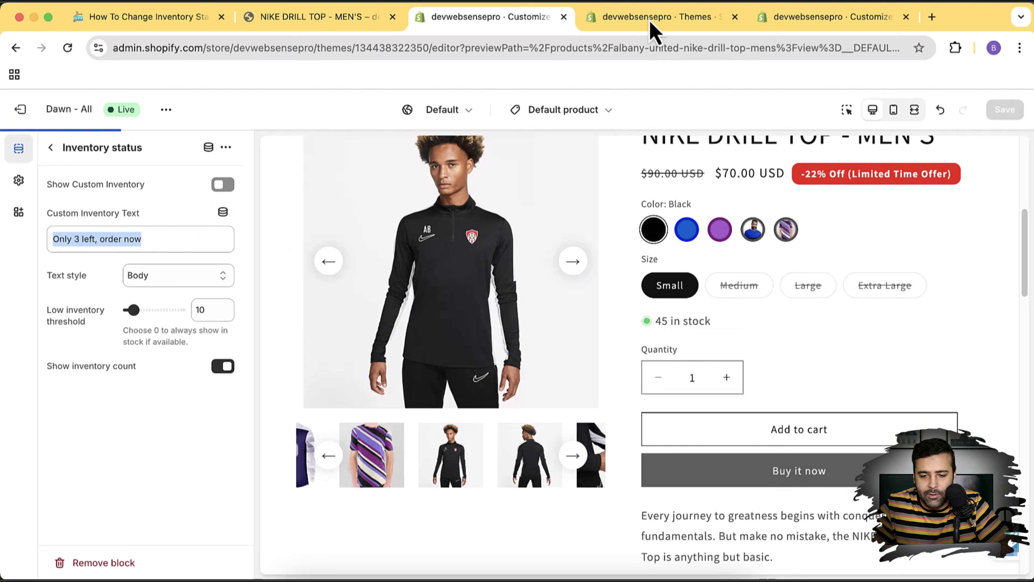
click(806, 32)
click(521, 24)
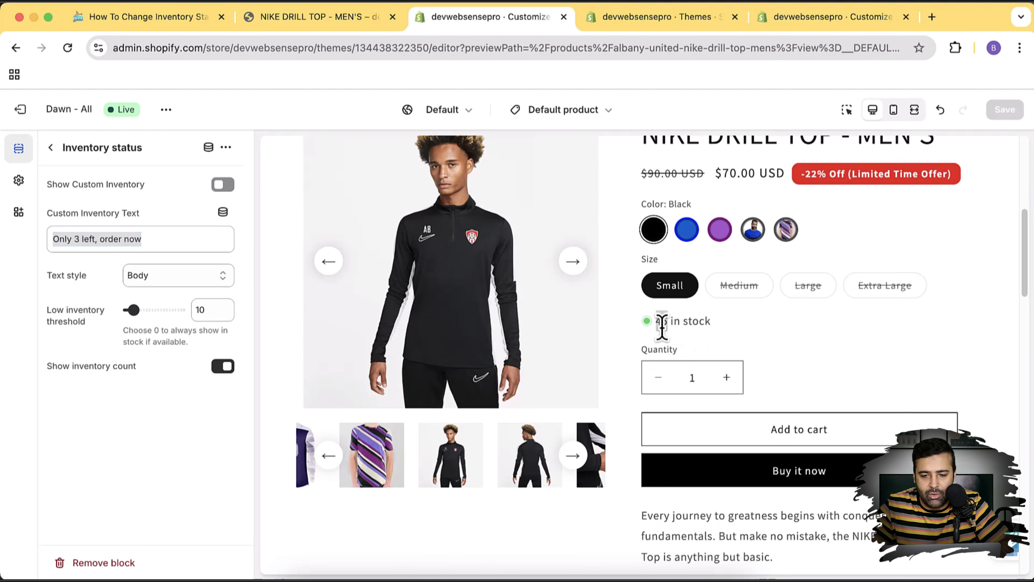
Step: Open the store admin's Products page in a new browser tab, placed directly after the Dawn - All editor tab
click(647, 18)
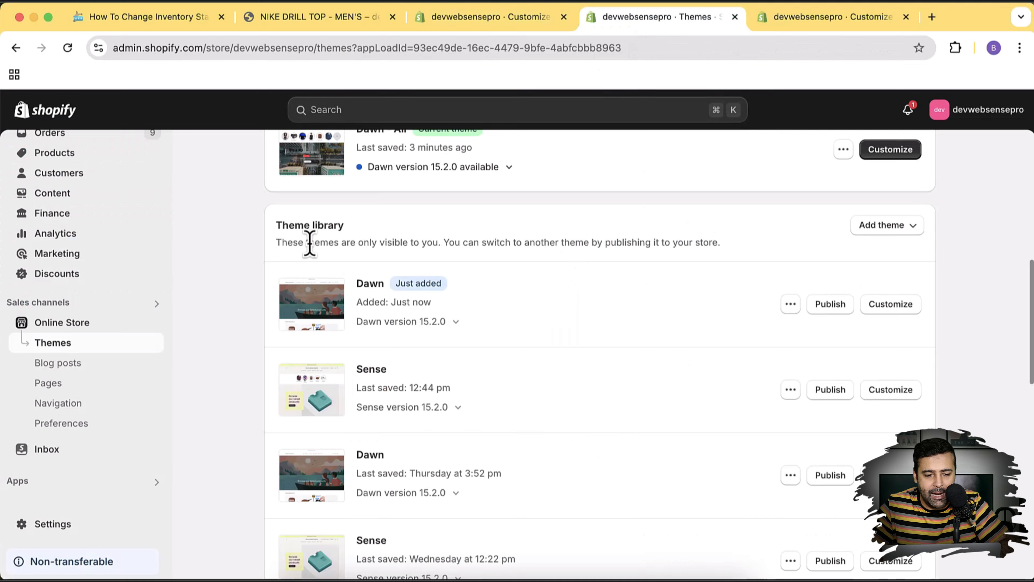
scroll(244, 265, up, 10)
super+click(107, 154)
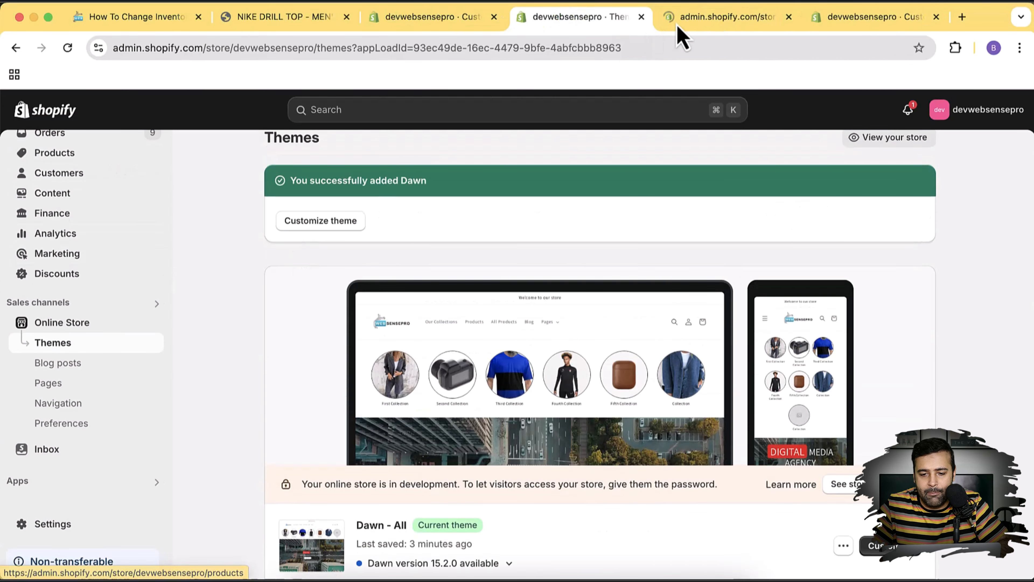
drag(681, 28, 574, 30)
click(456, 30)
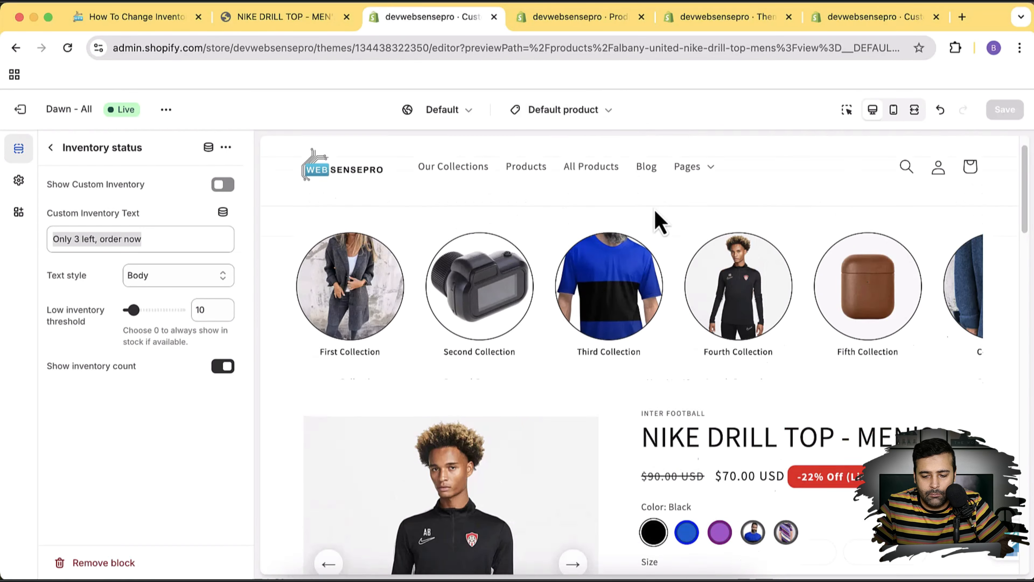
click(561, 20)
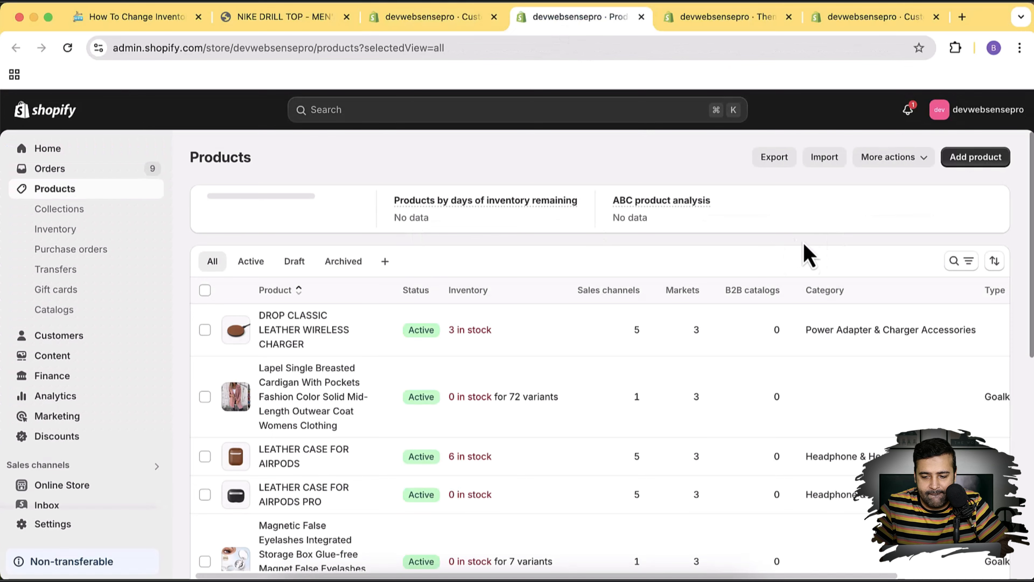
Step: Search the products for nike and open NIKE DRILL TOP - MEN'S at its variants' available stock
click(954, 261)
text(nike)
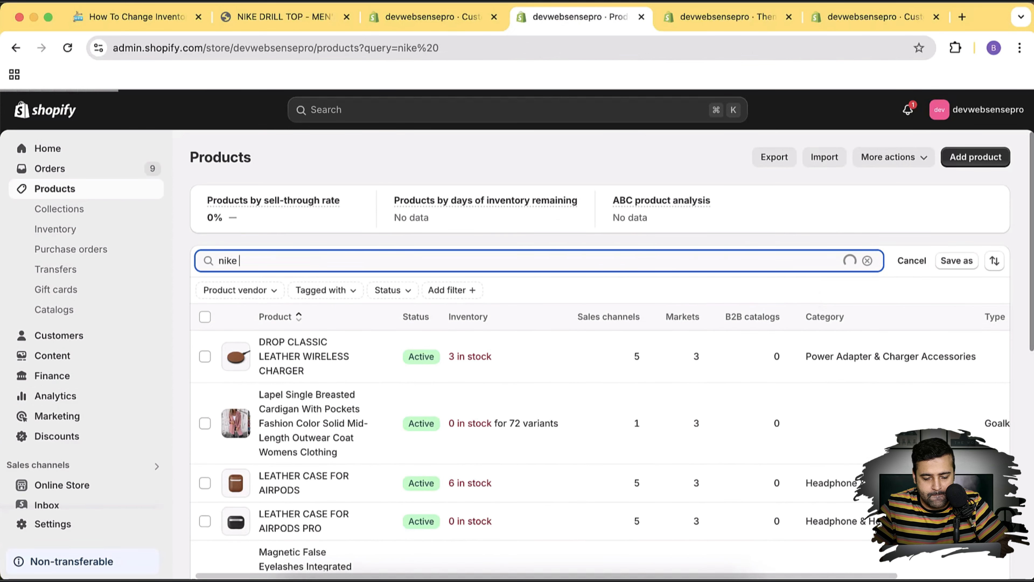
click(284, 351)
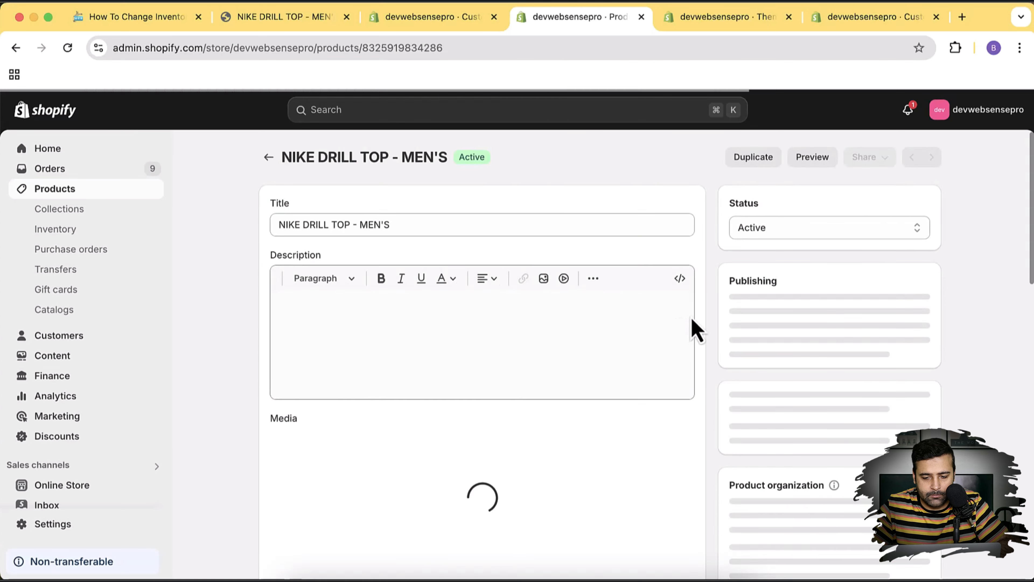
scroll(718, 328, down, 15)
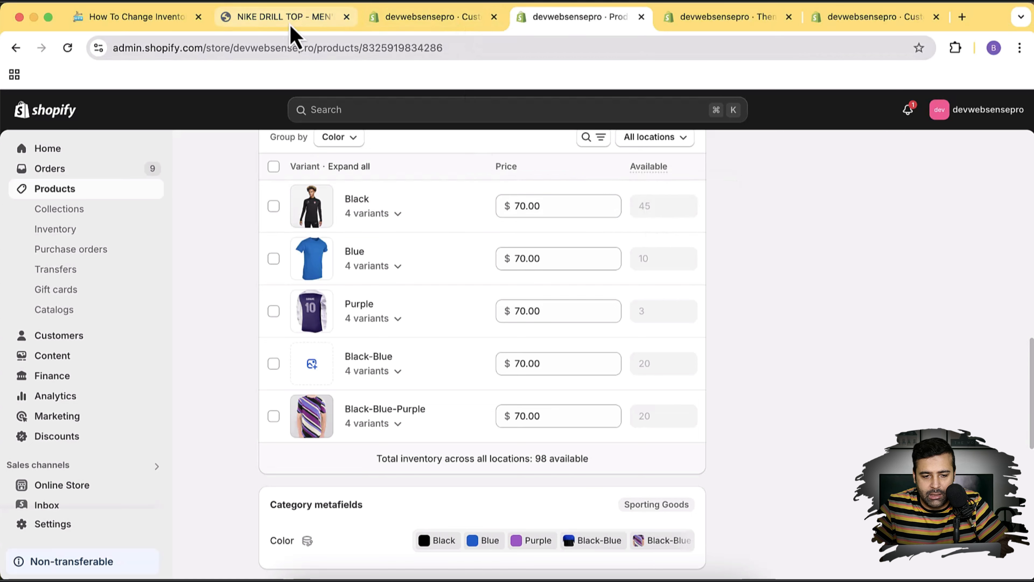
Step: On the product's storefront page, select the Blue, Purple and Black-Blue colors and compare the inventory status shown for each
click(300, 25)
scroll(611, 307, down, 2)
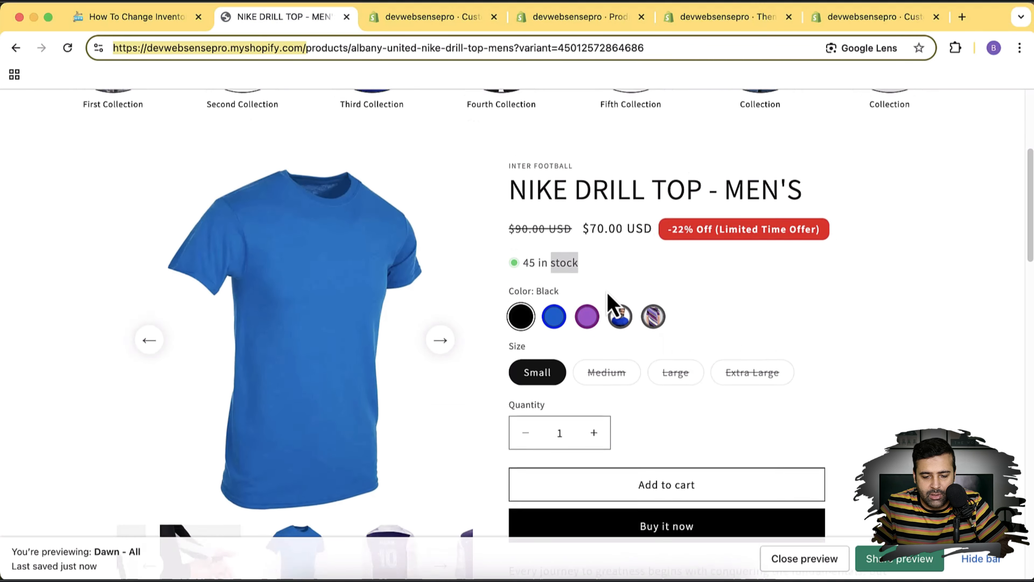
click(555, 264)
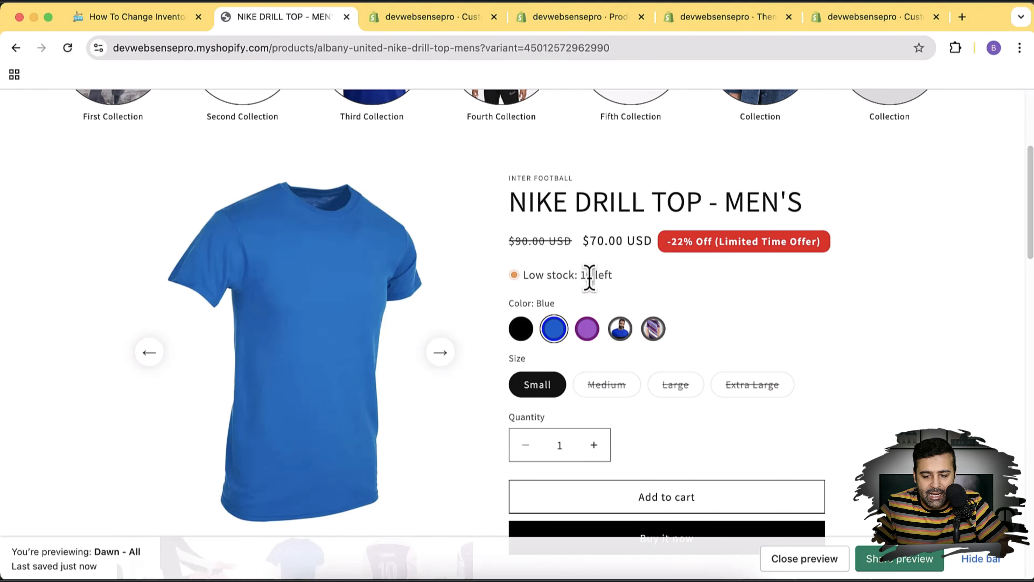
click(589, 333)
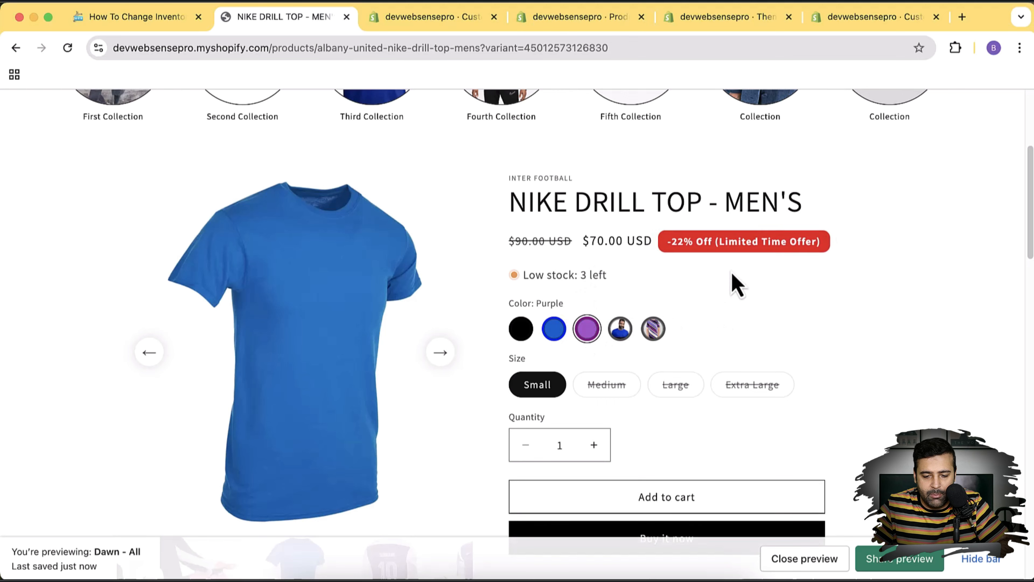
click(620, 330)
scroll(723, 294, down, 2)
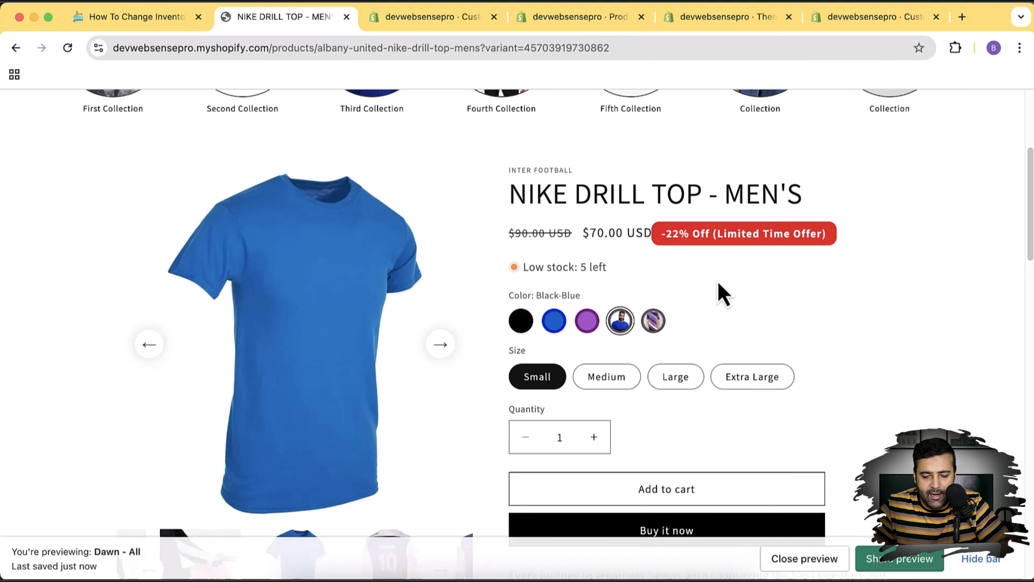
triple_click(565, 232)
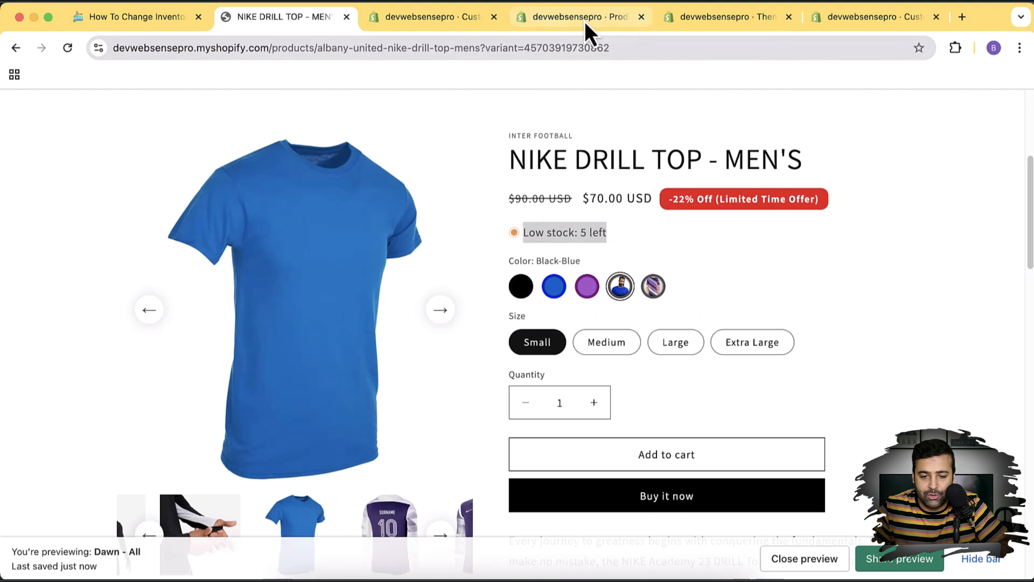
Step: Select all variants of NIKE DRILL TOP - MEN'S in the admin and open them in the bulk editor at the Queens, NY stock
click(594, 19)
scroll(662, 300, down, 1)
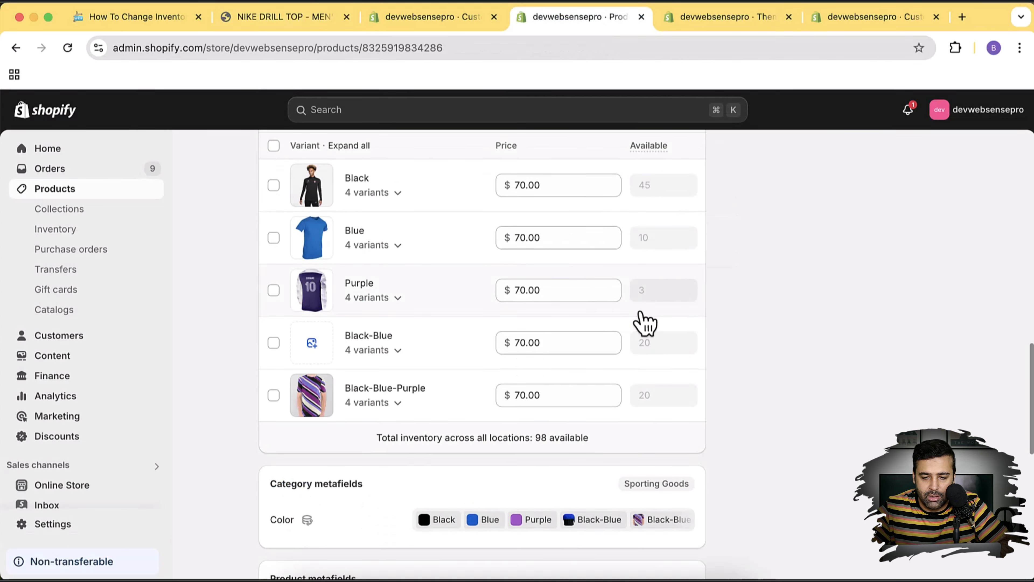
scroll(644, 323, up, 3)
mouse_move(645, 289)
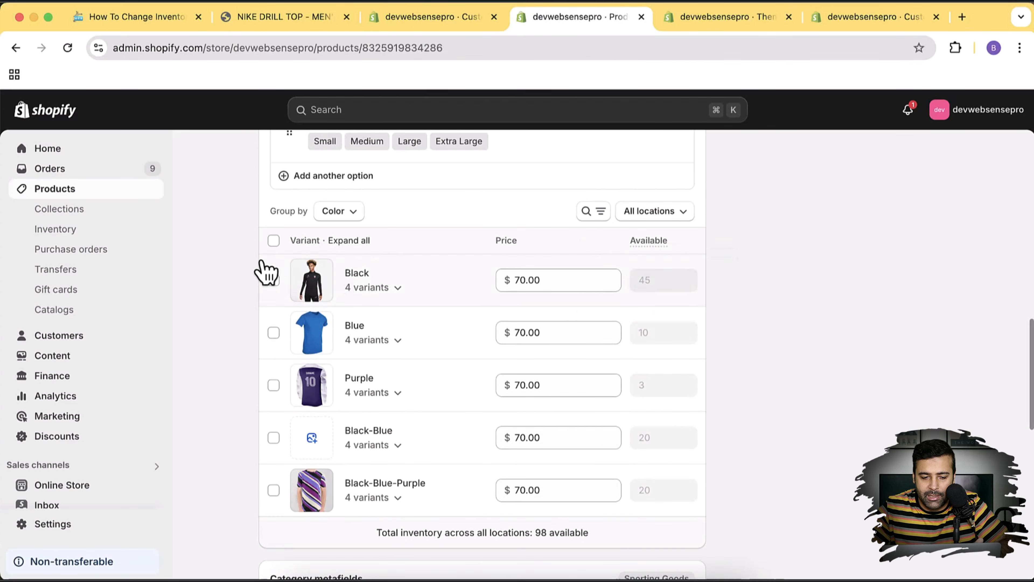
click(274, 241)
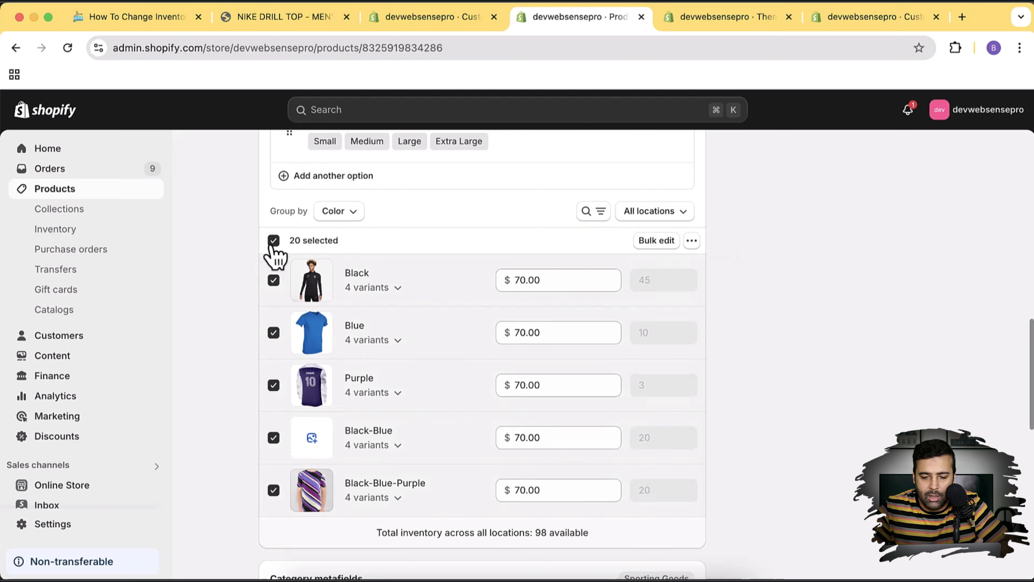
click(637, 244)
scroll(747, 193, right, 5)
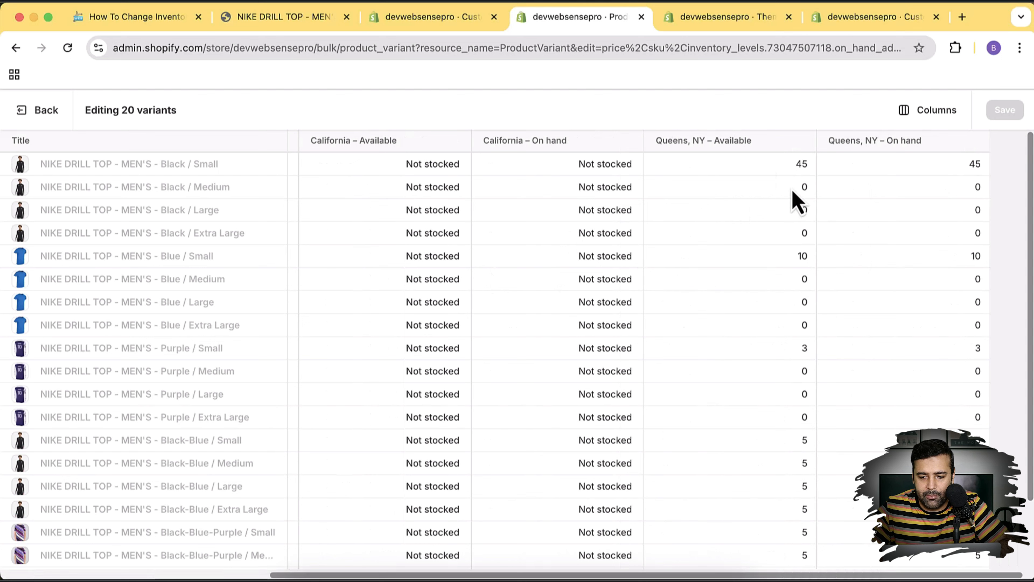
Step: Adjust the Black / Small variant's Queens, NY available stock by -5 and save the bulk edit
click(800, 165)
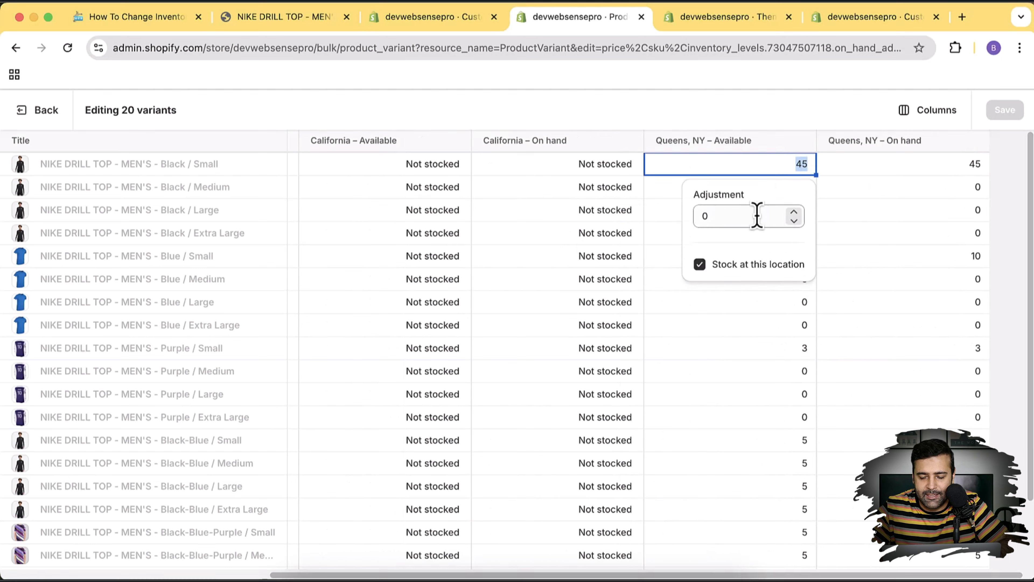
click(757, 216)
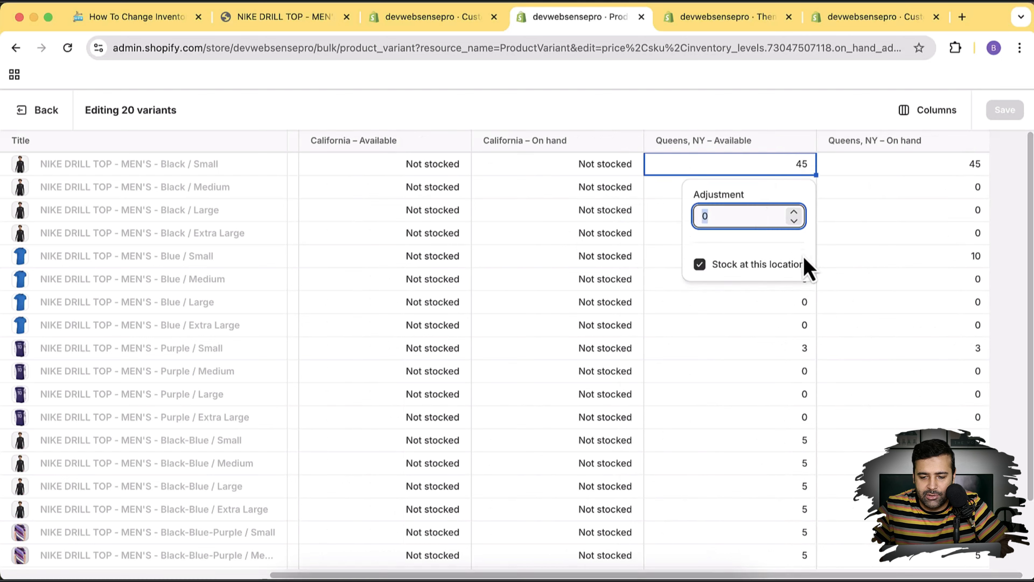
text(-5)
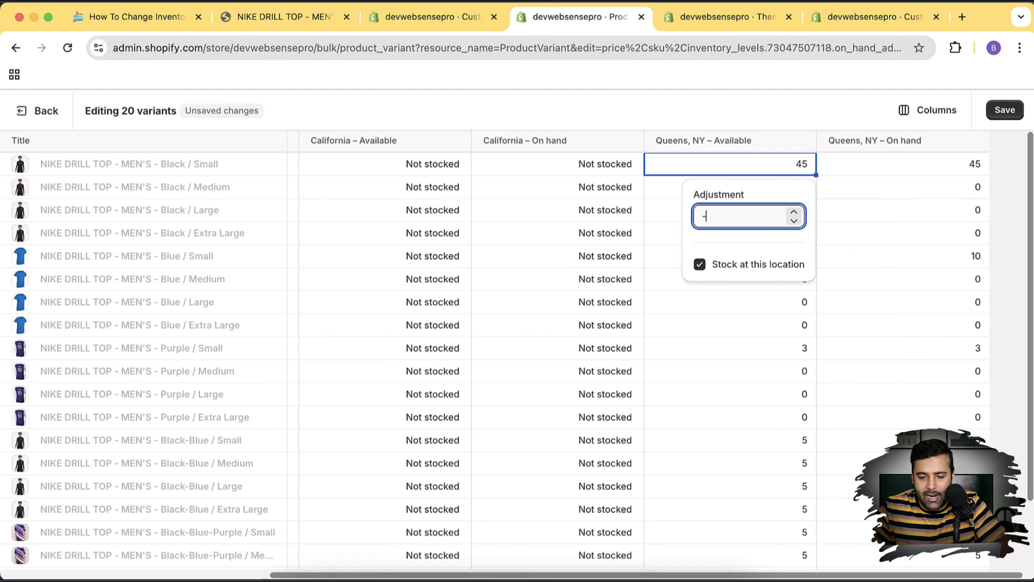
click(780, 261)
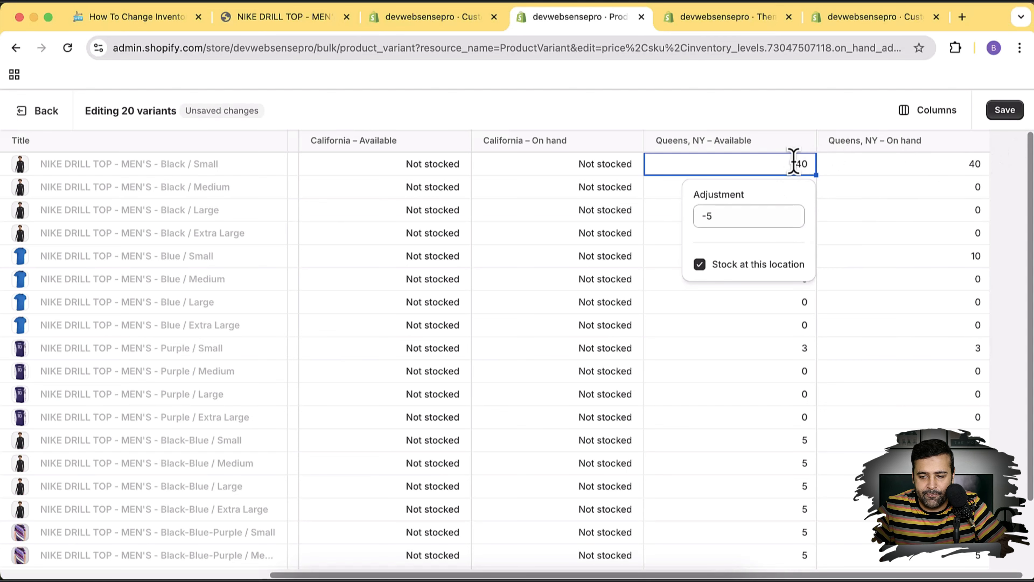
click(1007, 110)
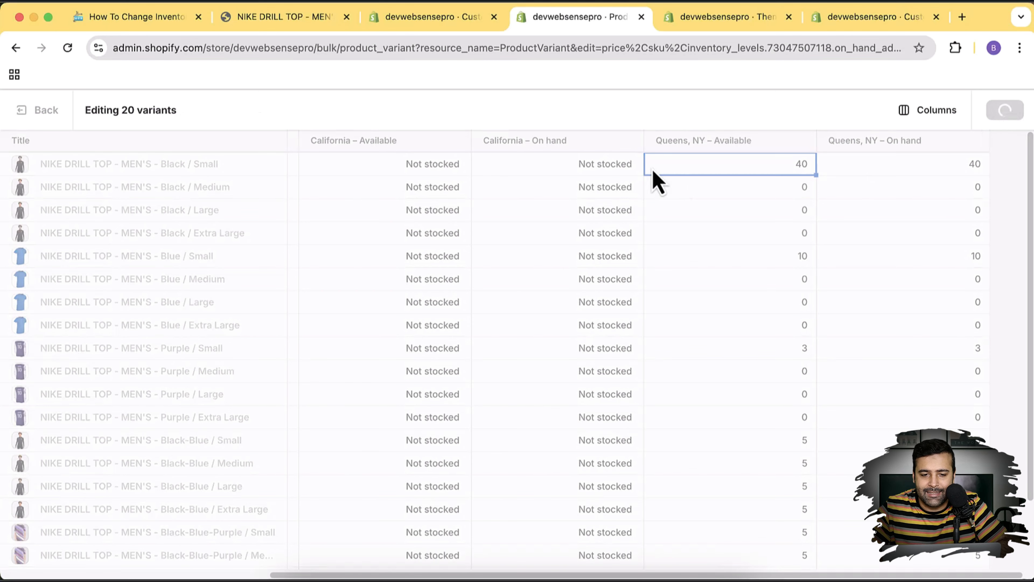
Step: Reload the product's storefront page, select the Black color and check its inventory status text
click(301, 20)
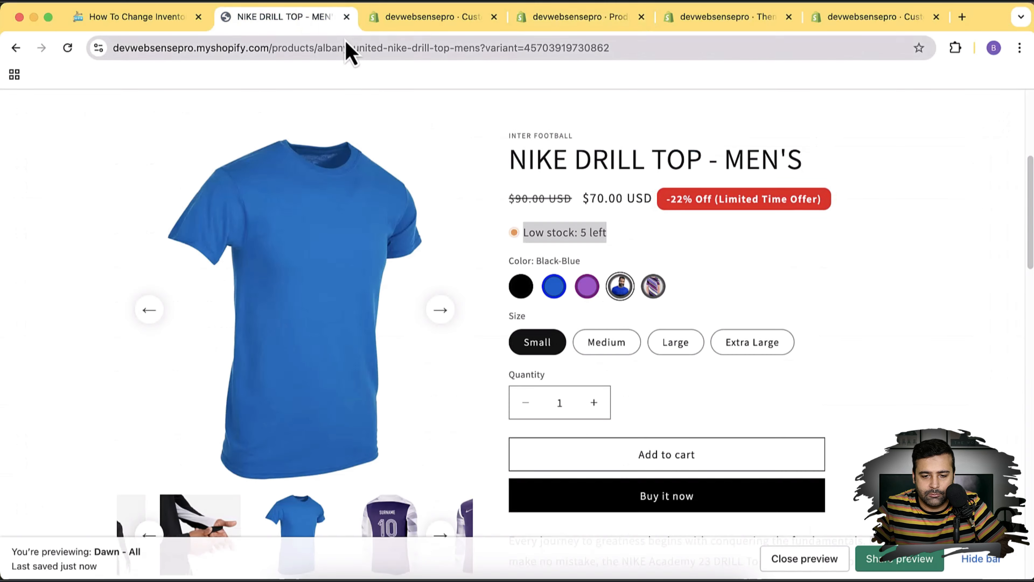
click(348, 48)
key(Return)
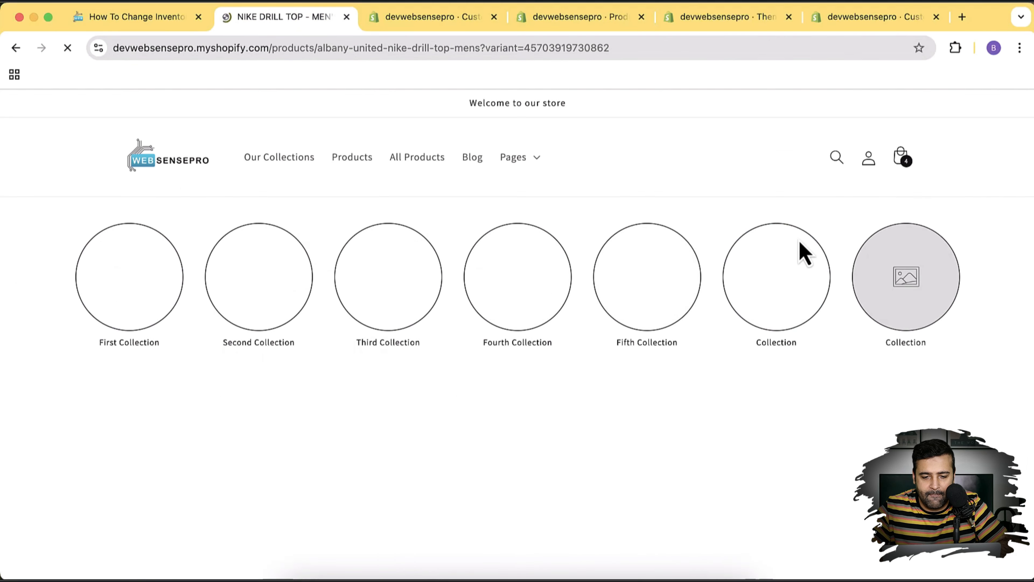
click(523, 256)
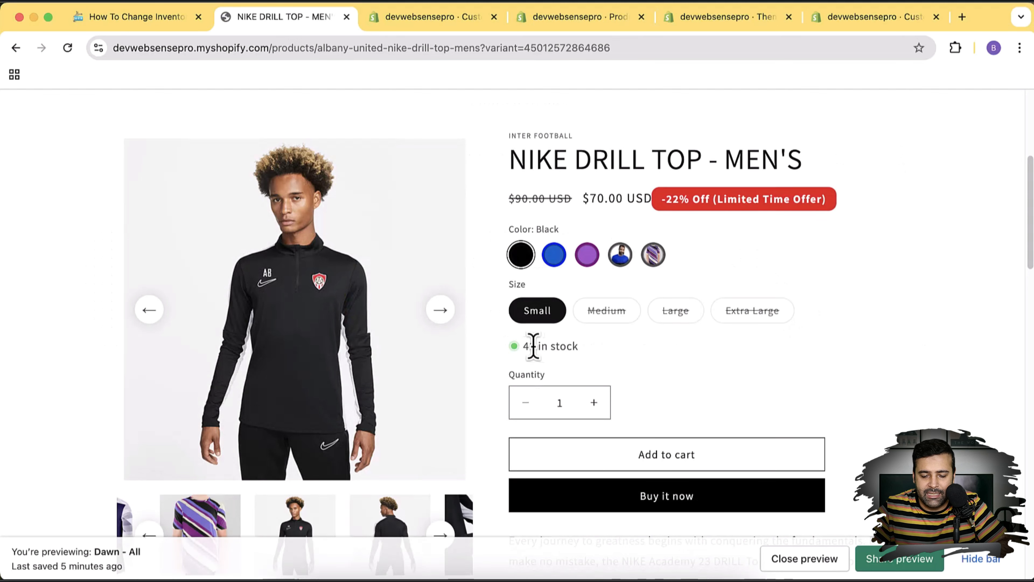
triple_click(527, 346)
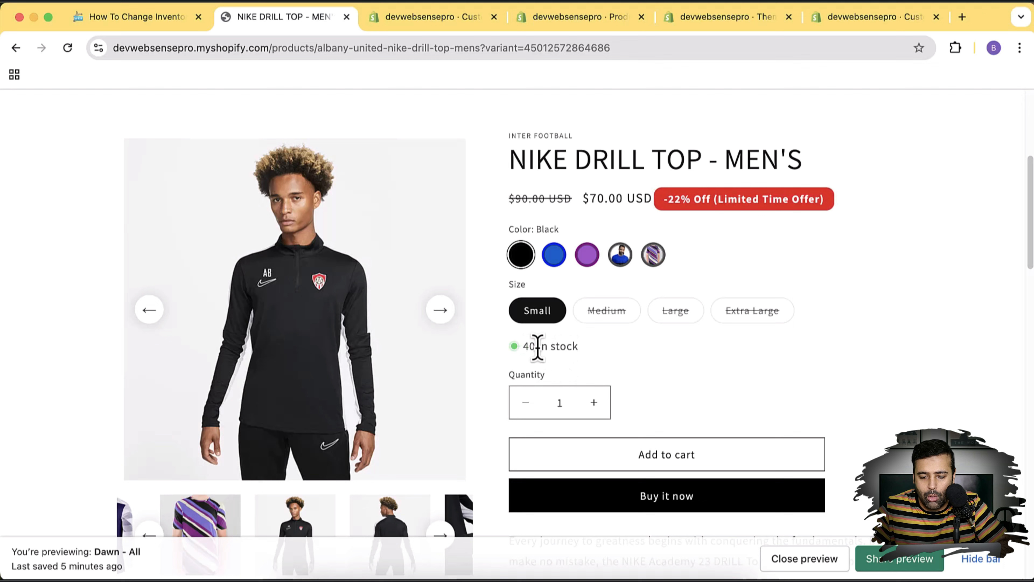
drag(536, 345, 589, 363)
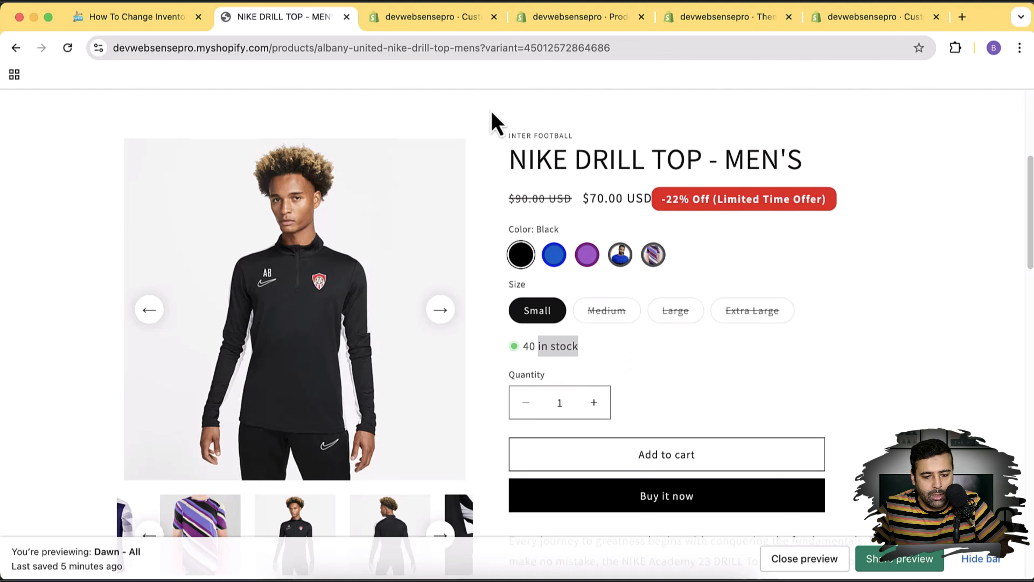
Step: Leave the theme editor and open the Products section of the Dawn - All theme's default theme content
click(435, 25)
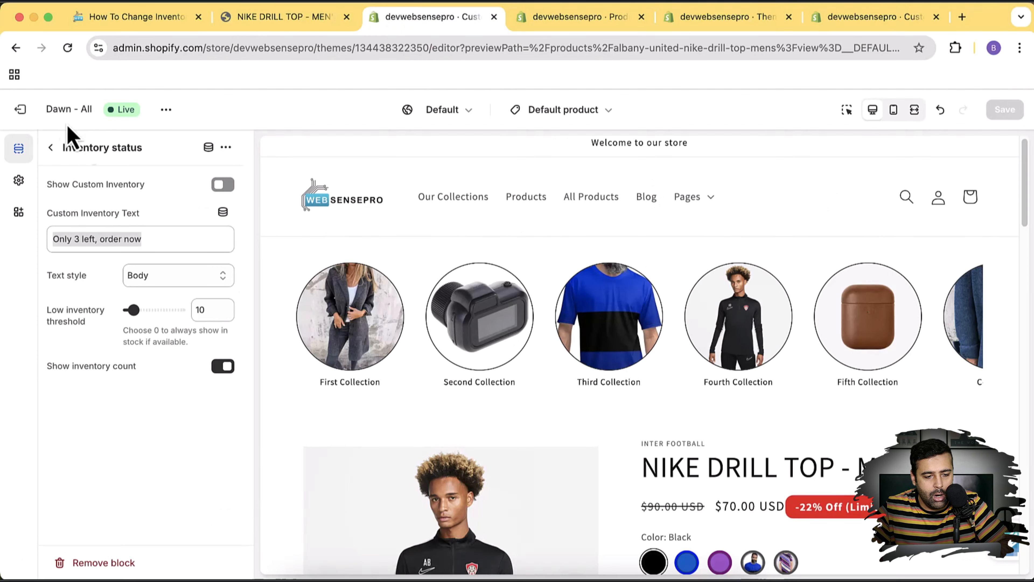
click(21, 109)
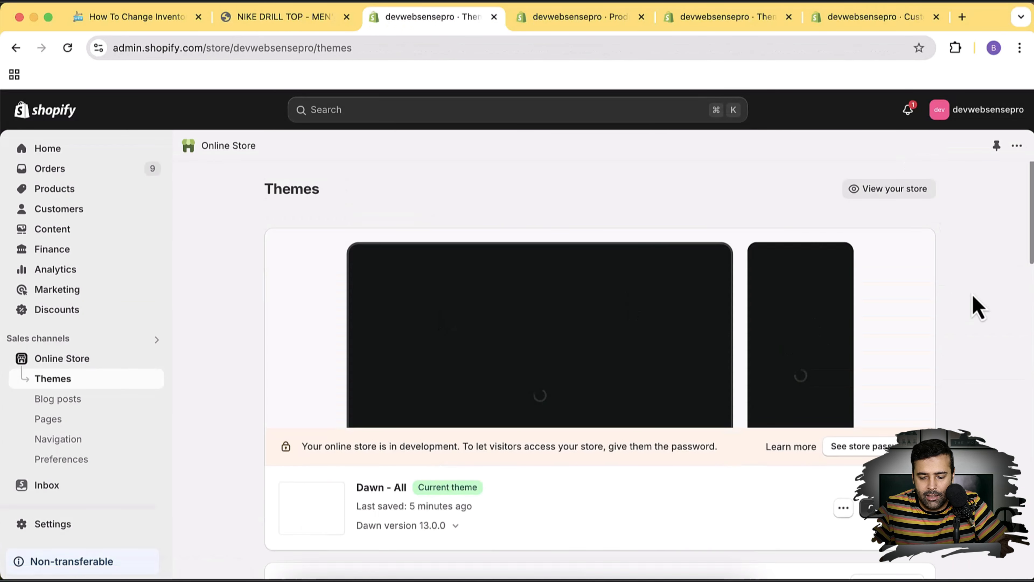
scroll(977, 308, down, 3)
click(843, 413)
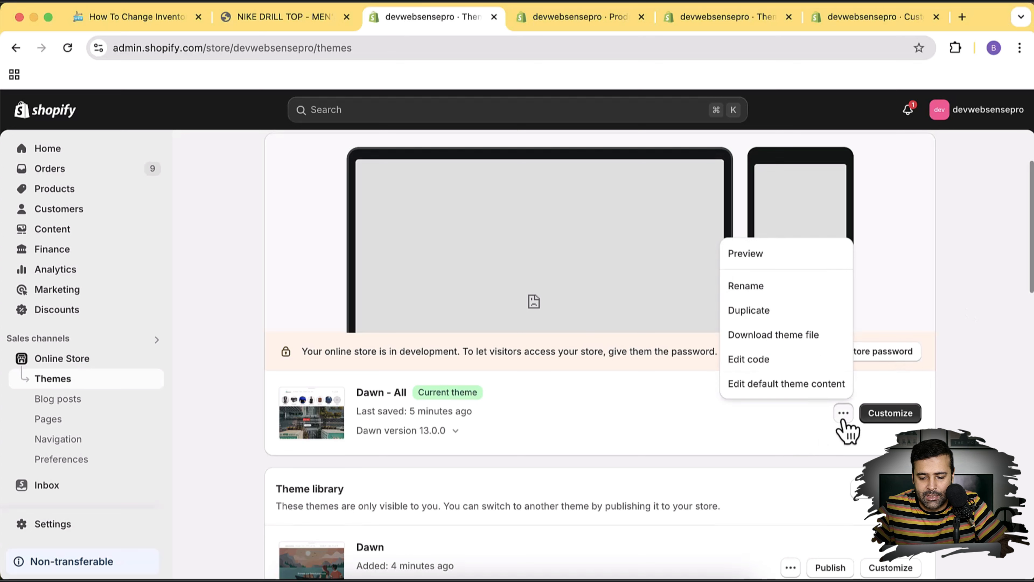
click(790, 385)
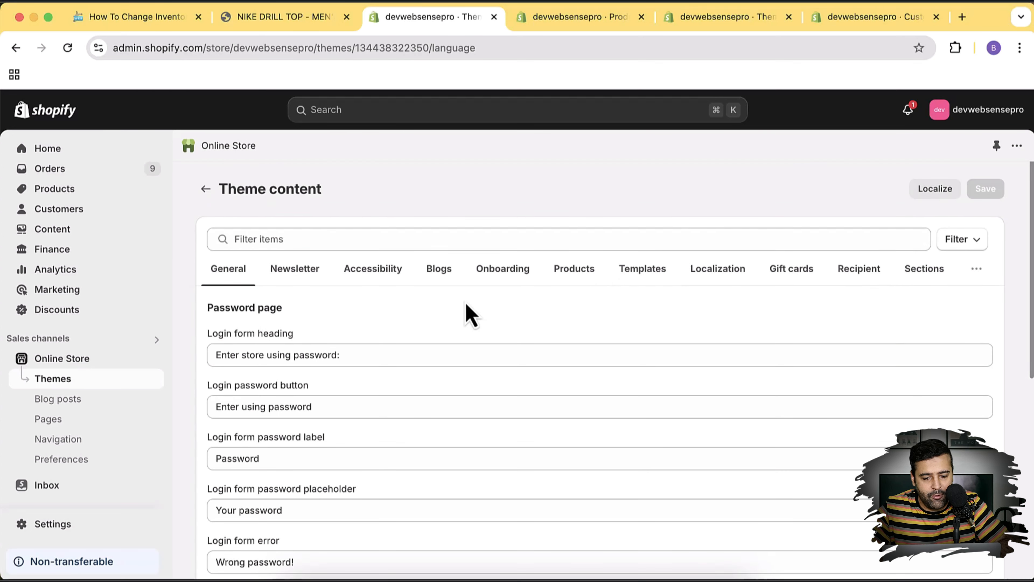
click(571, 272)
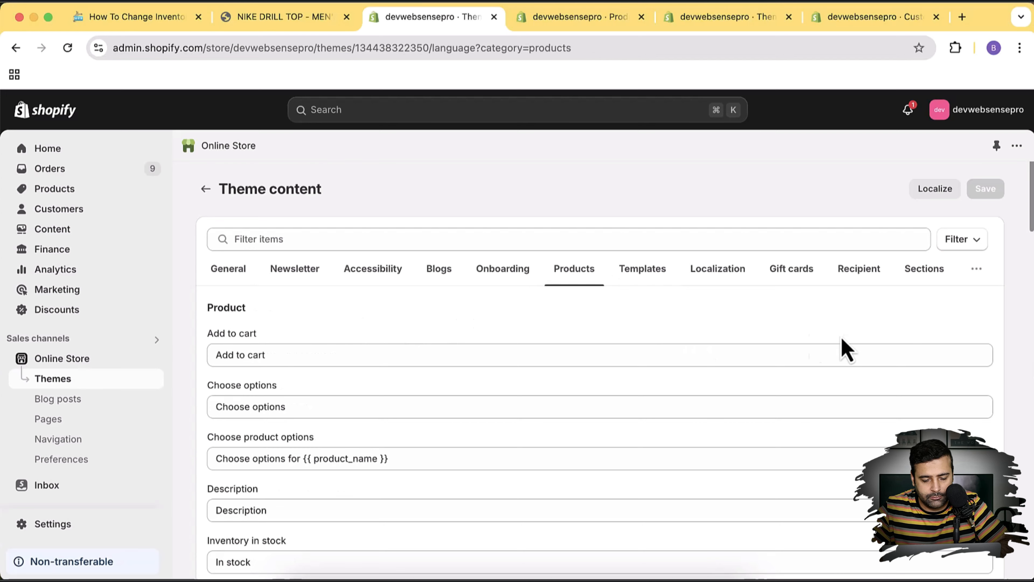
Step: Change the Inventory in stock show count text to "{{ quantity }} in stock - Buy Now" and save the theme content
scroll(333, 273, down, 7)
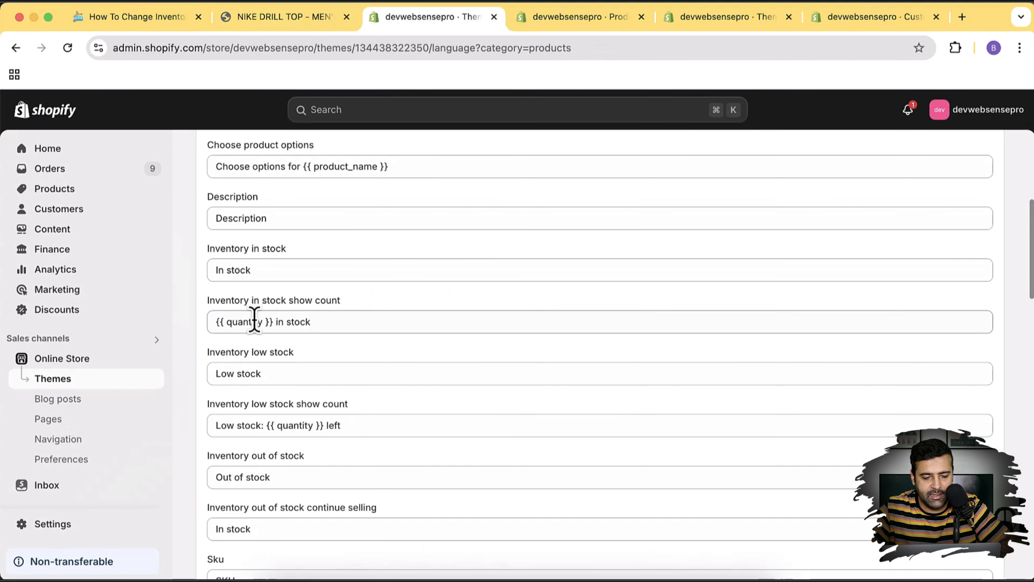
drag(220, 318, 353, 311)
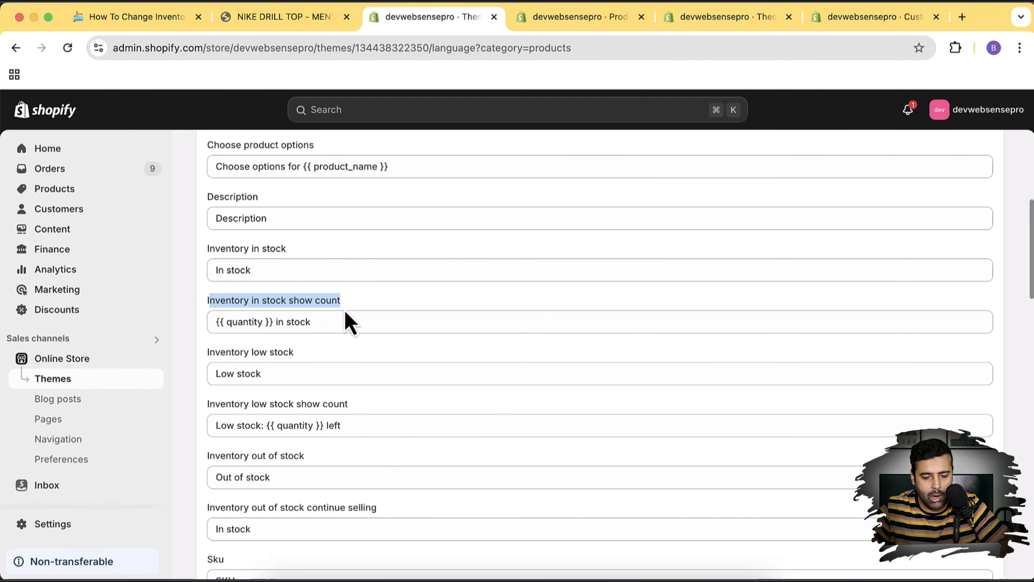
drag(276, 321, 341, 322)
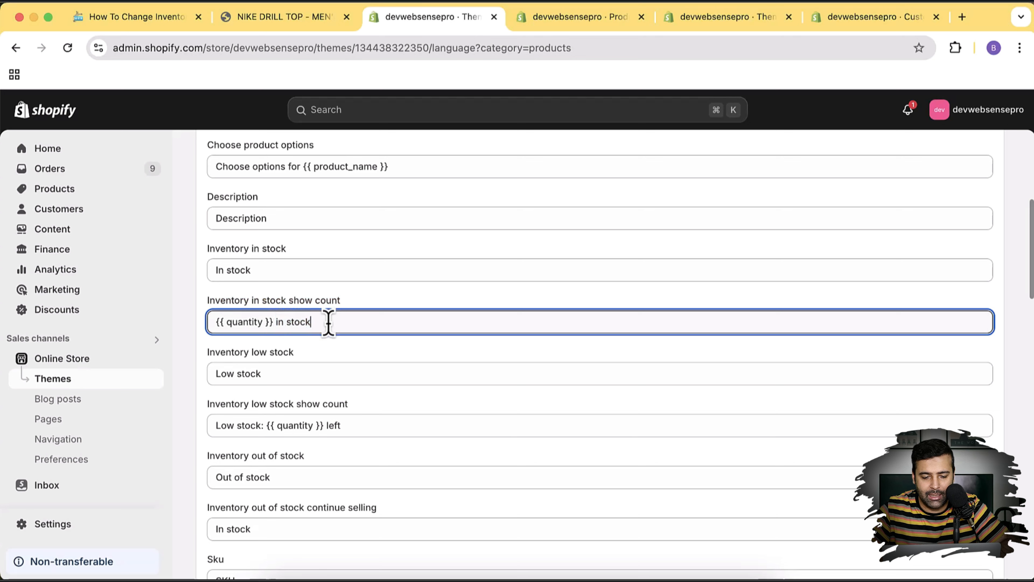
text(- Buy Now)
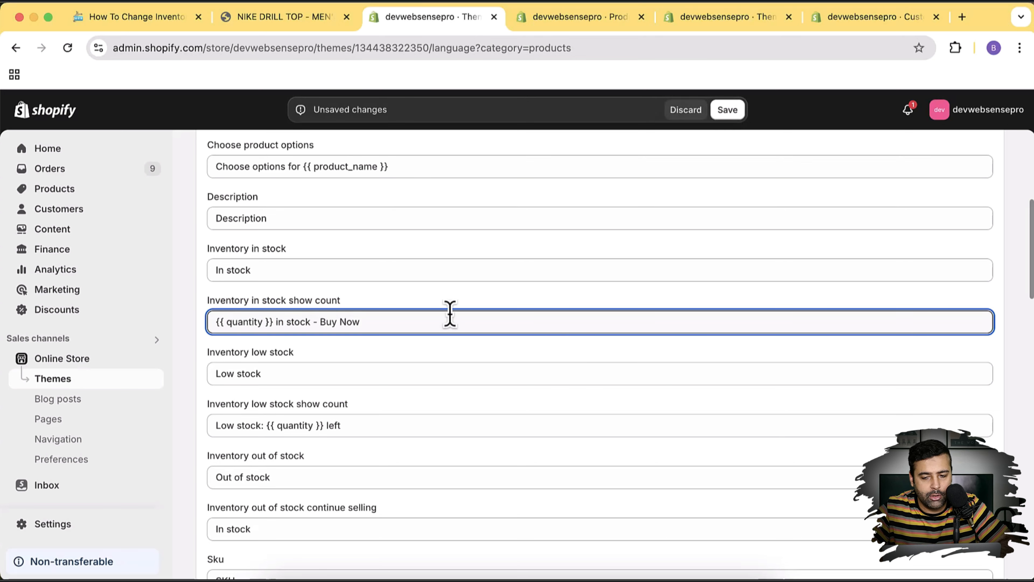
click(721, 113)
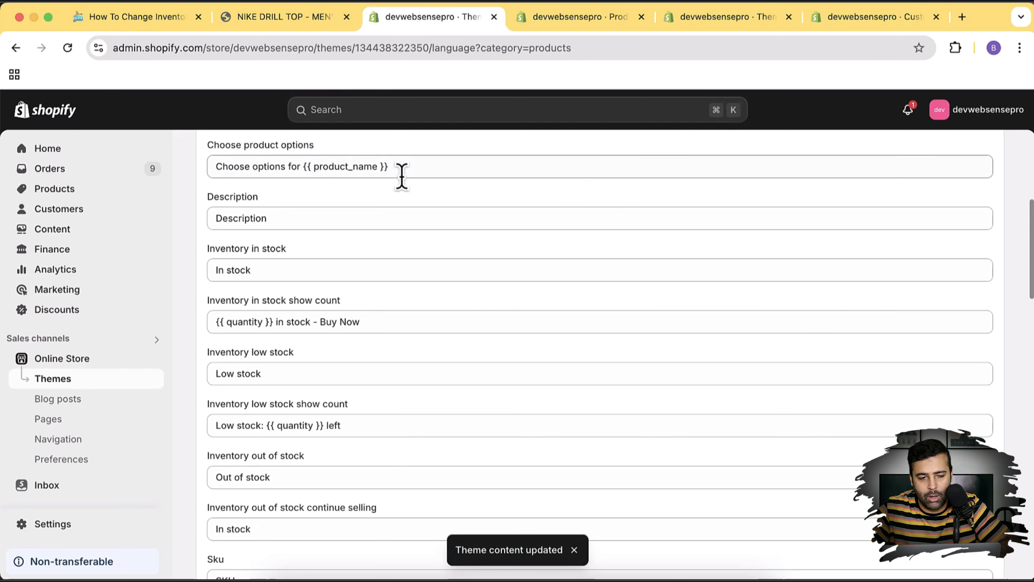
Step: Reload the storefront product page and compare the inventory status text of the Black and Purple colors
click(294, 18)
key(super+r)
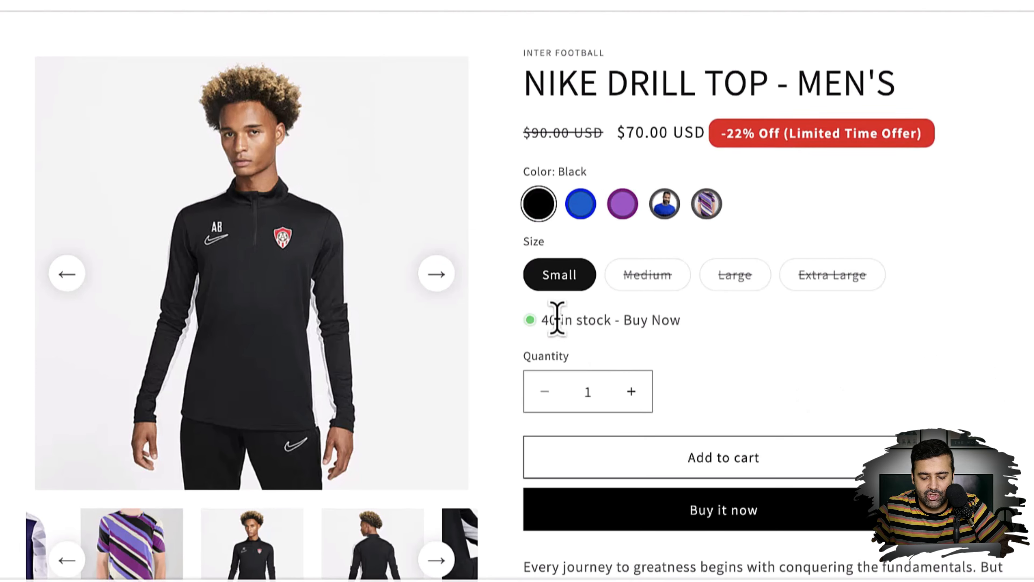
drag(557, 319, 690, 325)
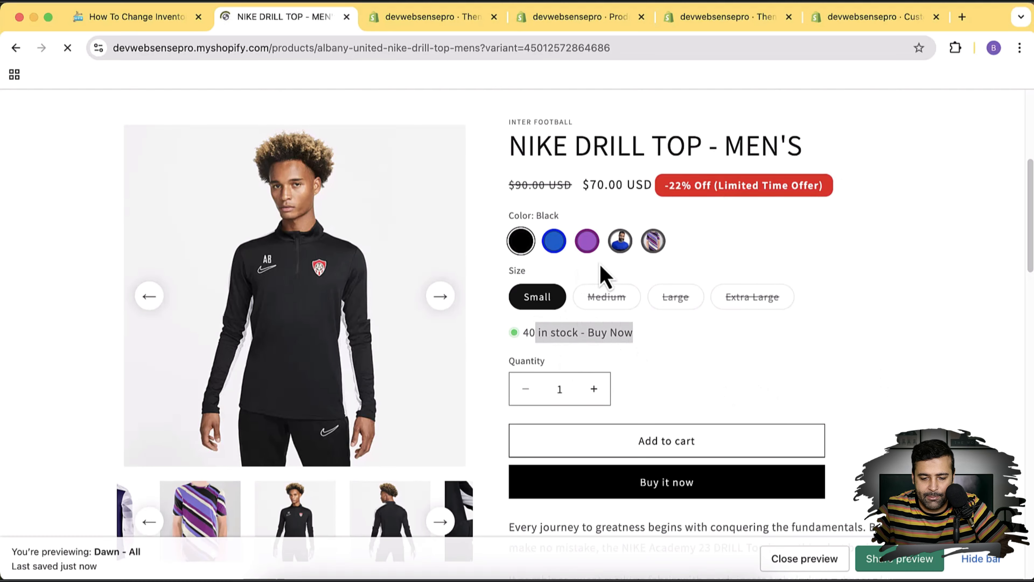
click(669, 237)
click(586, 244)
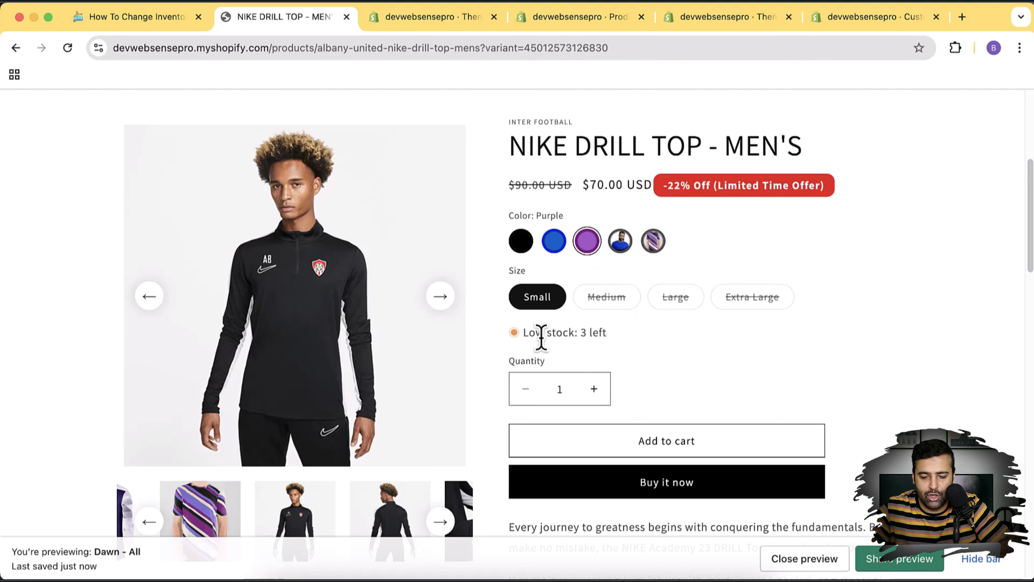
triple_click(542, 337)
triple_click(586, 342)
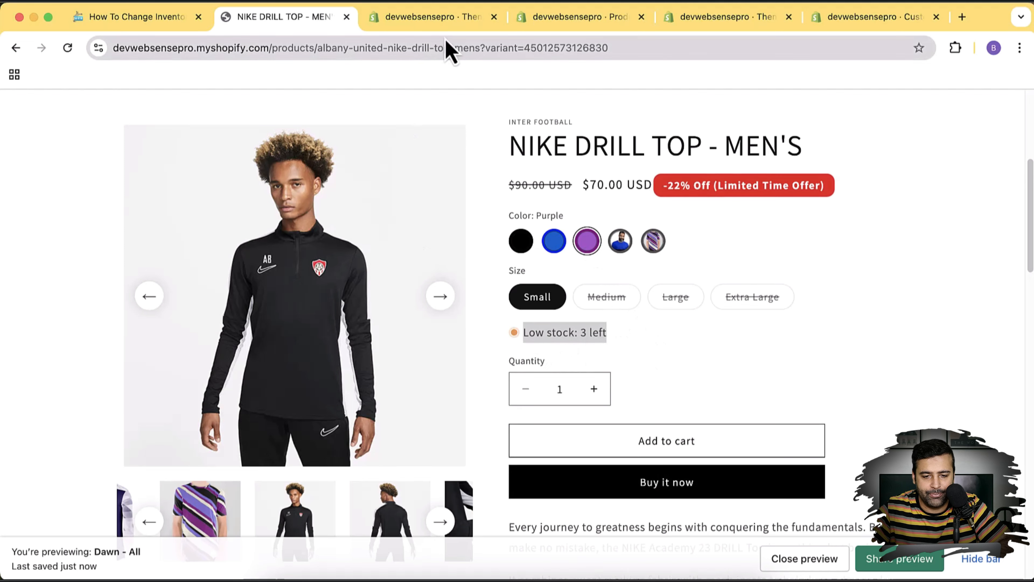
Step: Change the Inventory low stock show count text to "Low stock - Hurry Up - Buy Now : {{ quantity }} left" and save the theme content
click(432, 18)
scroll(432, 319, down, 1)
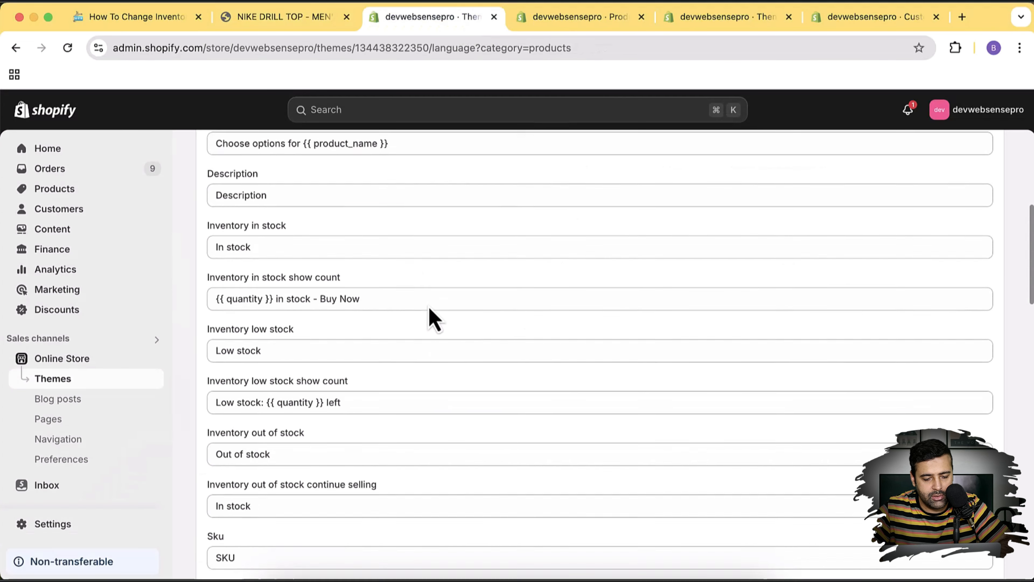
click(262, 401)
text(- Hurry Up - Now)
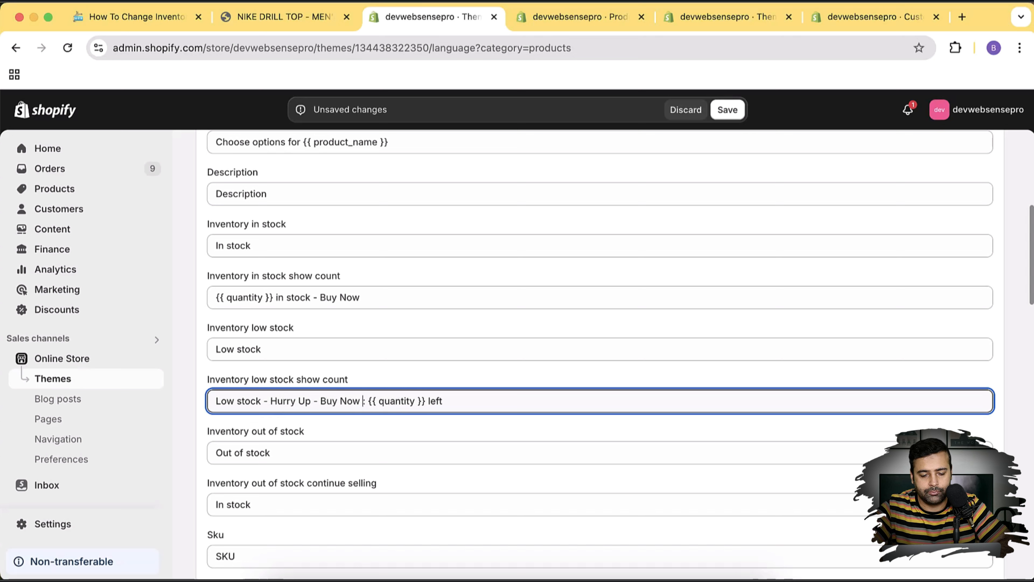
click(729, 111)
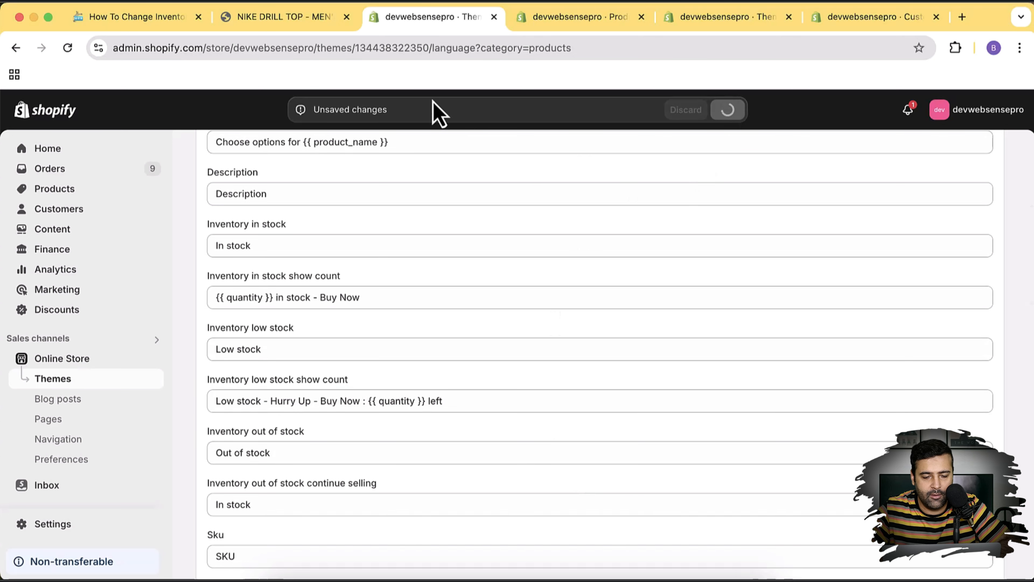
Step: Reload the storefront product page and check the Purple color's low stock text
click(282, 25)
key(super+r)
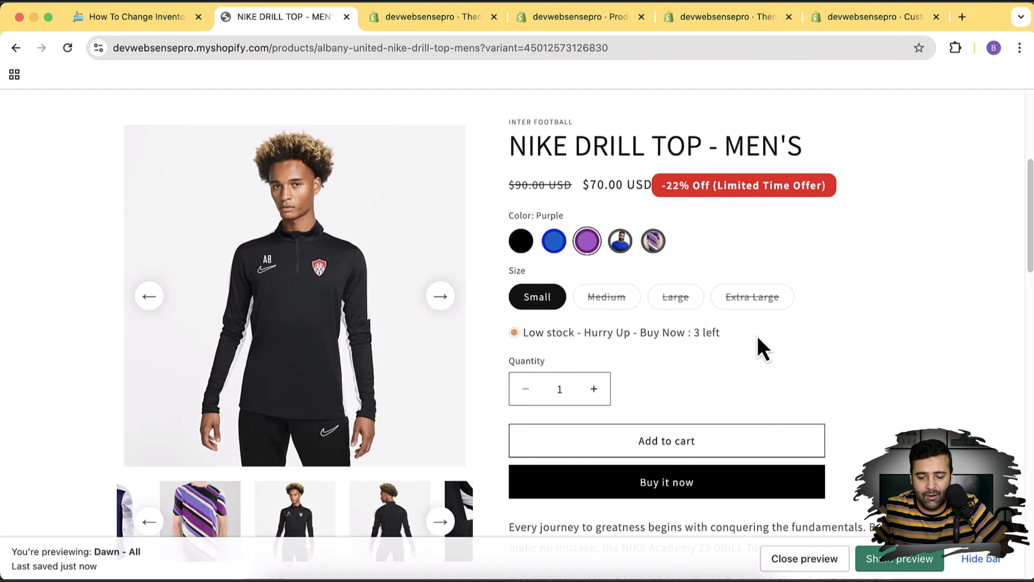
scroll(830, 336, down, 3)
Step: Open UNITED NIKE DRILL TOP - WOMEN'S from the store's All Products collection and check its inventory status text
scroll(830, 337, up, 7)
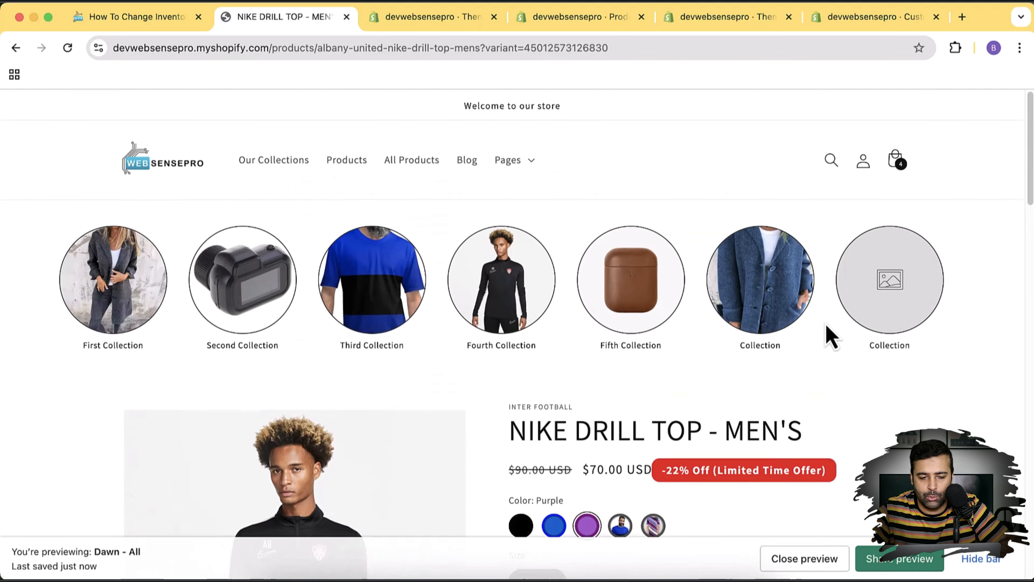
scroll(830, 337, up, 3)
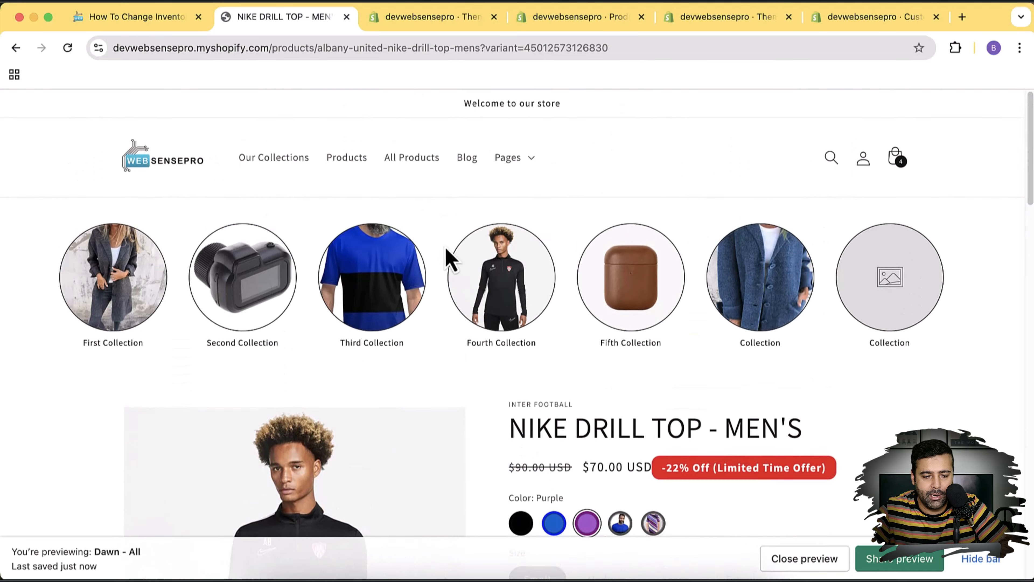
click(403, 156)
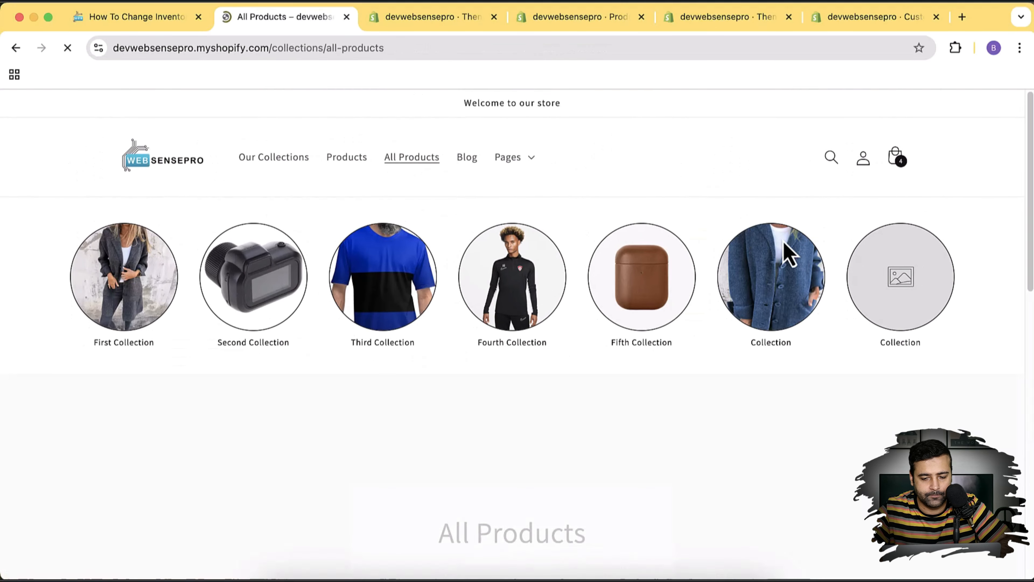
scroll(935, 218, down, 15)
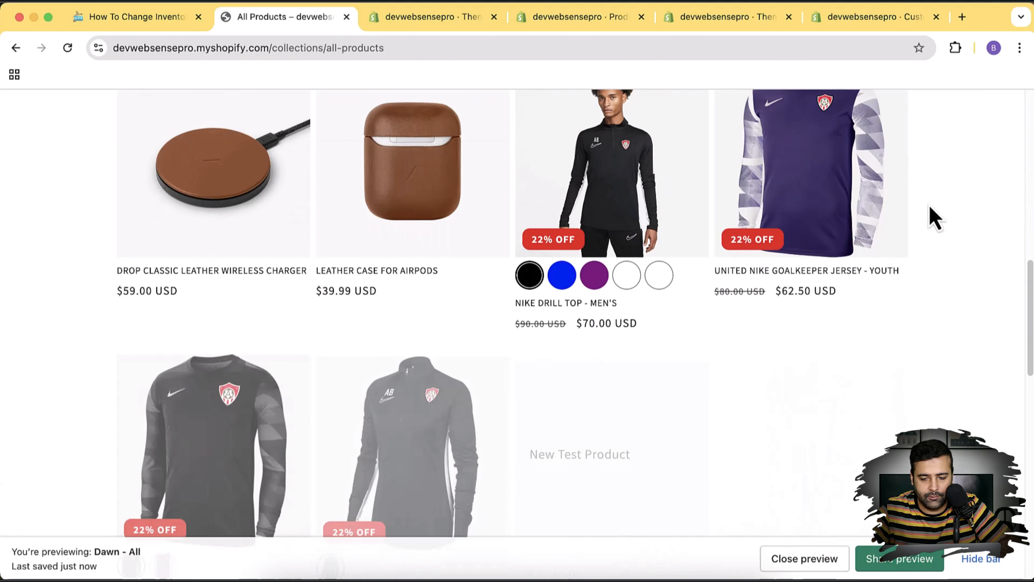
scroll(934, 218, down, 3)
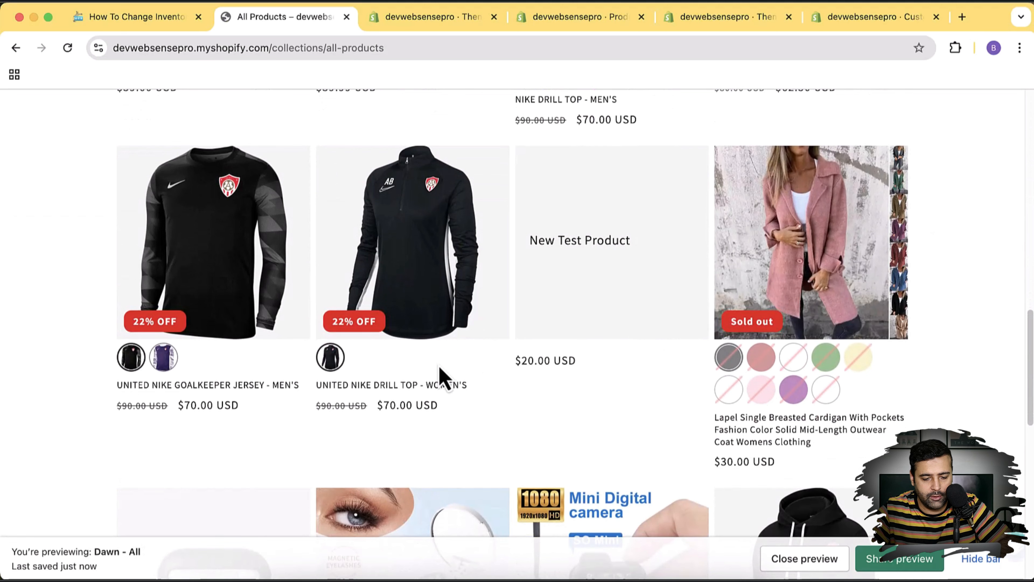
click(382, 277)
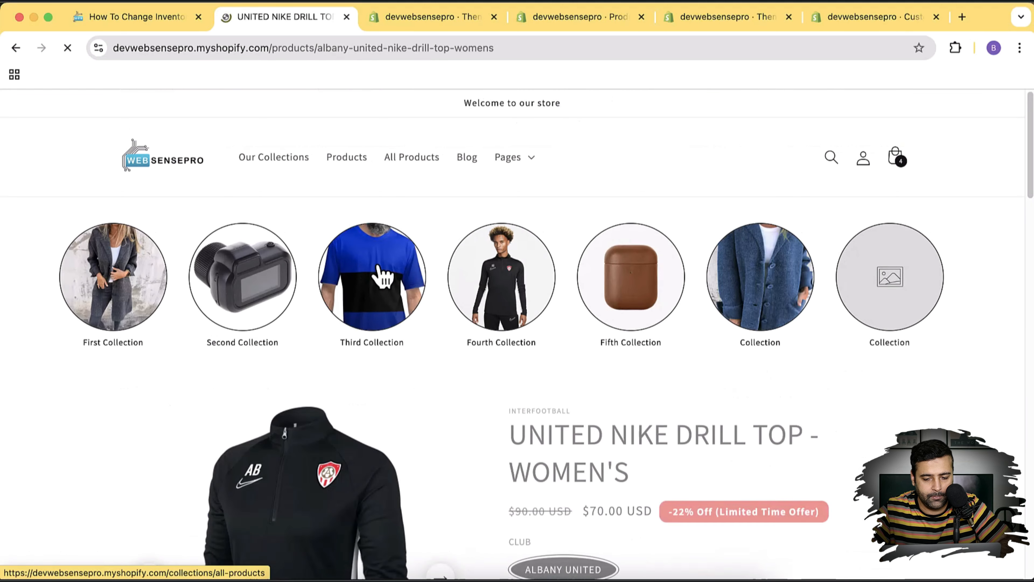
scroll(907, 331, down, 7)
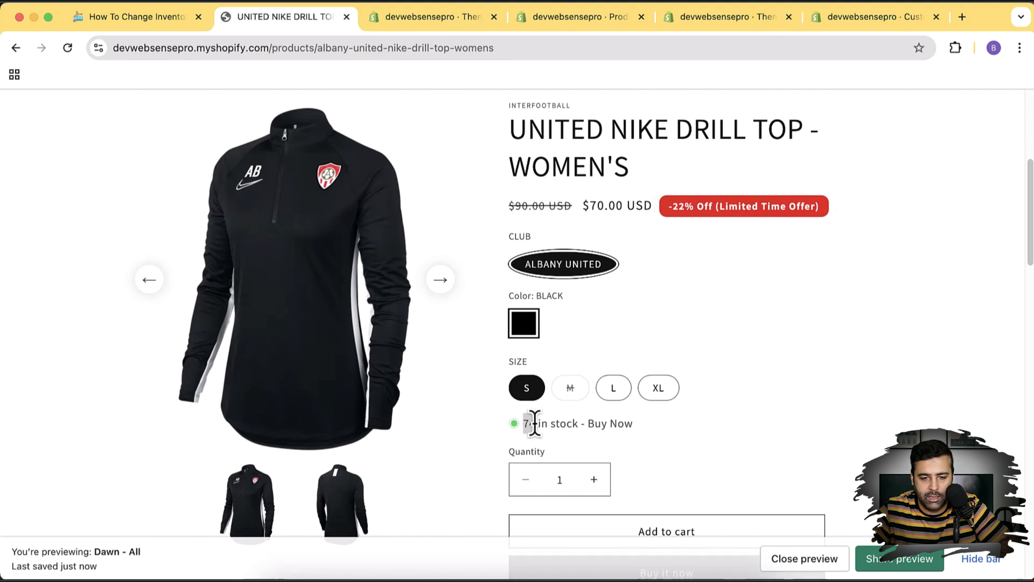
Step: Compare the {{ quantity }} variable in the Inventory in stock show count text with the stock count on the storefront product page
click(427, 18)
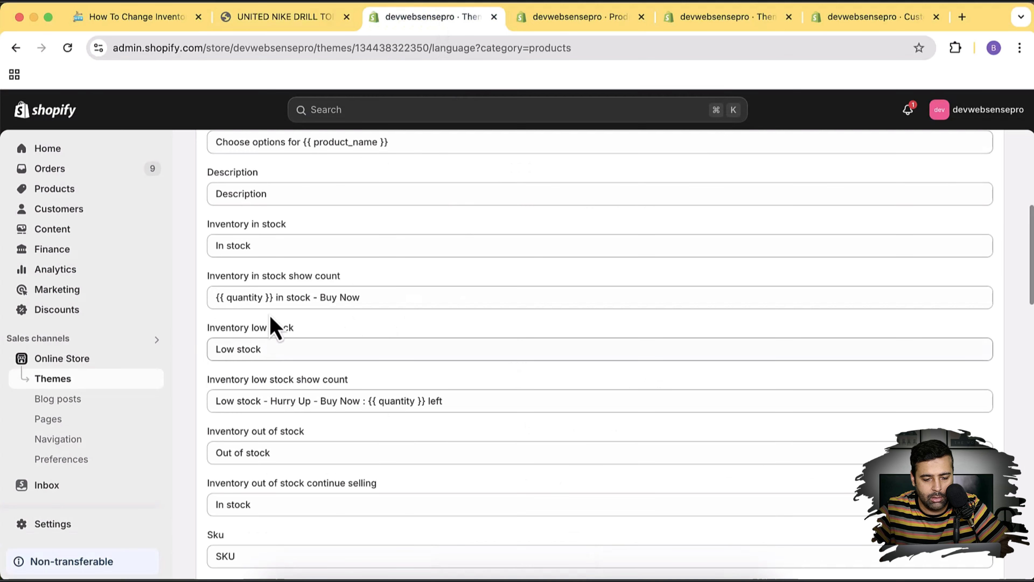
drag(273, 297, 197, 306)
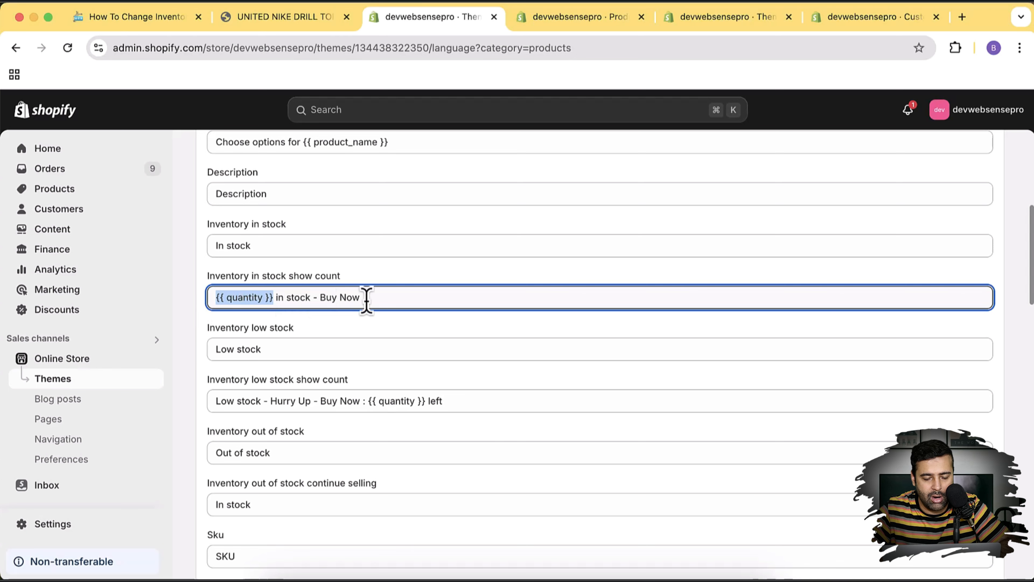
click(287, 17)
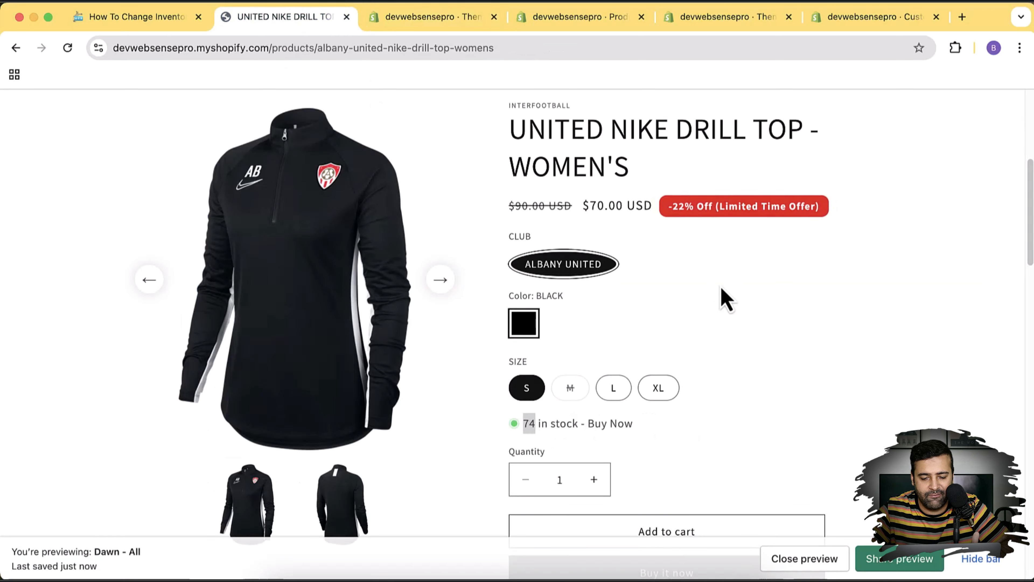
scroll(722, 289, down, 2)
scroll(721, 291, up, 7)
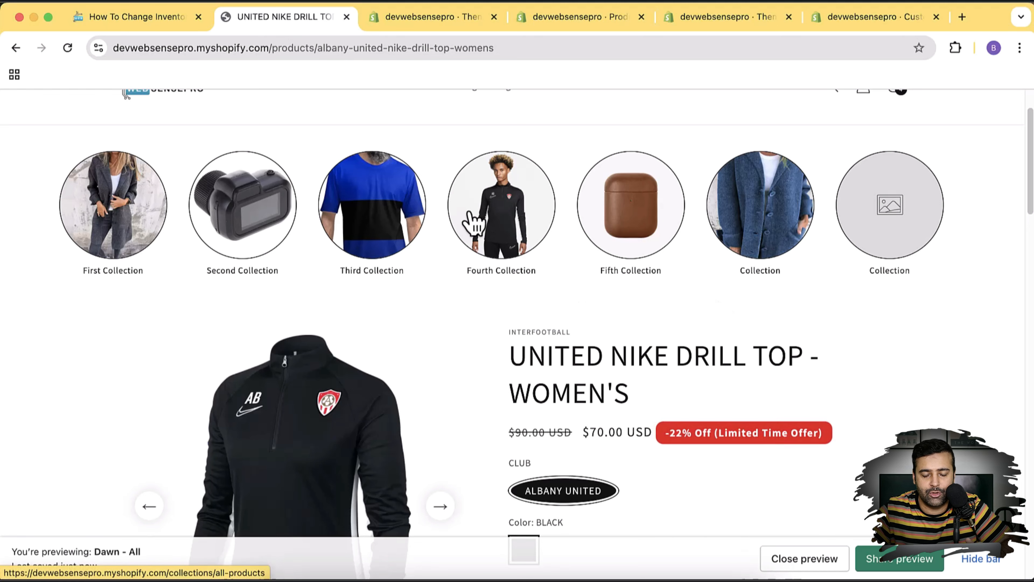
scroll(608, 228, up, 2)
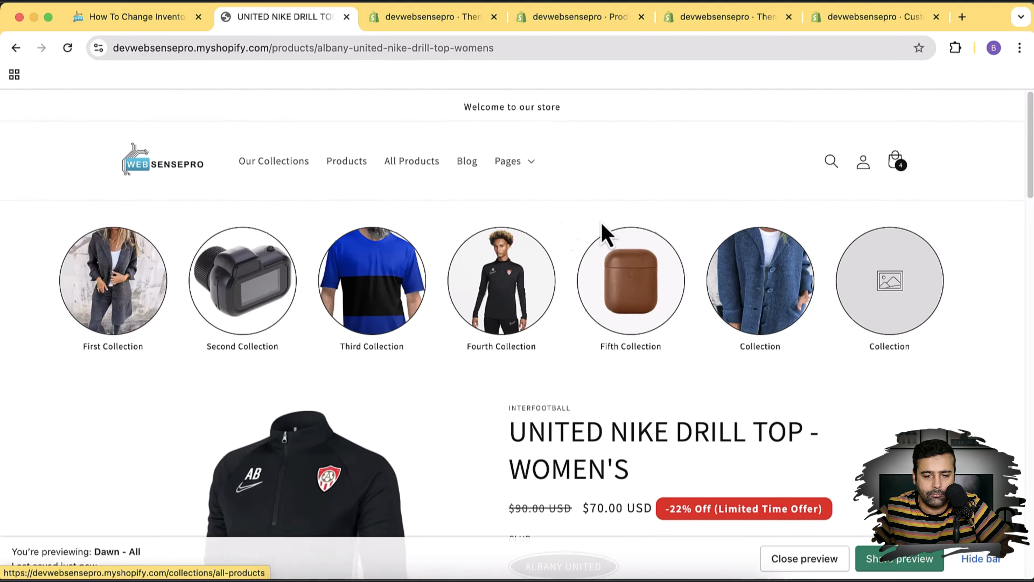
Step: Publish the unmodified Dawn 15.2.0 theme, the most recently added one in the theme library, as the store's current theme
click(481, 18)
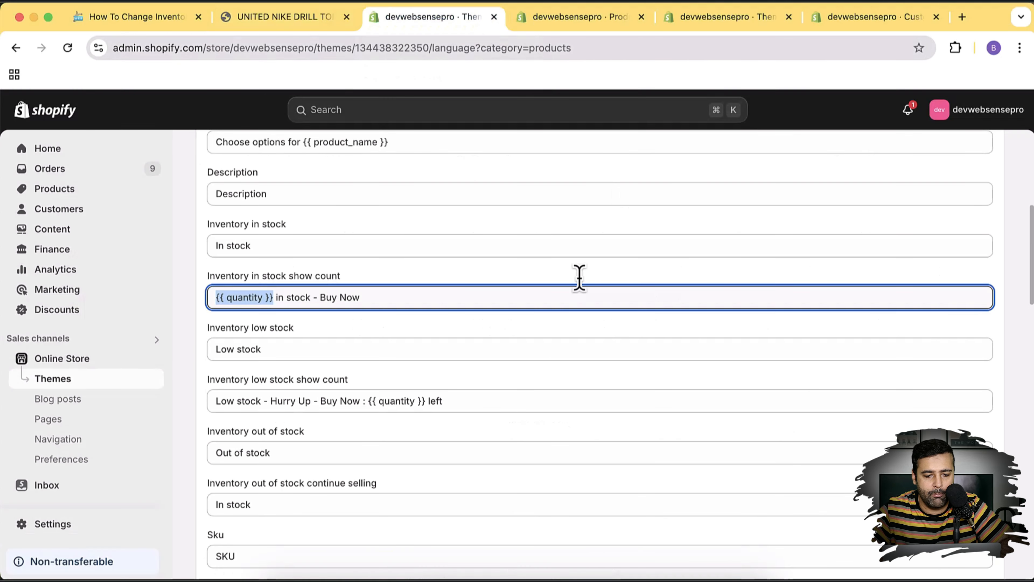
scroll(407, 324, up, 5)
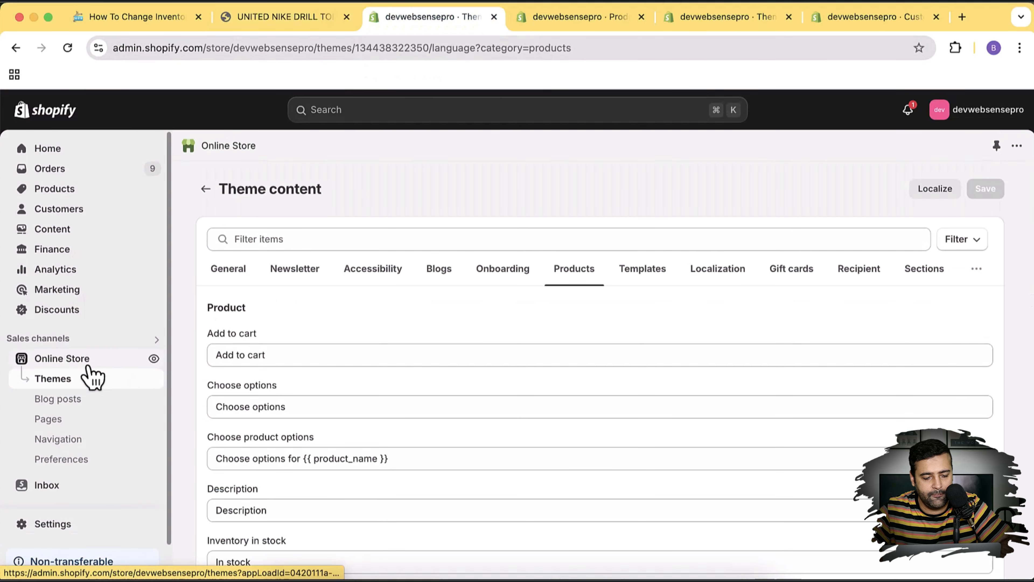
click(93, 368)
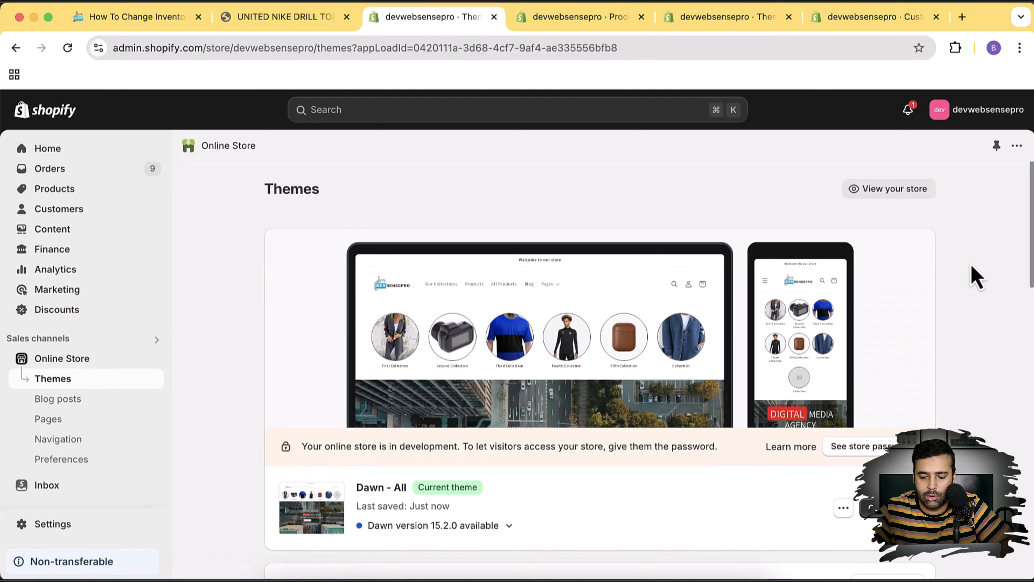
scroll(976, 277, down, 5)
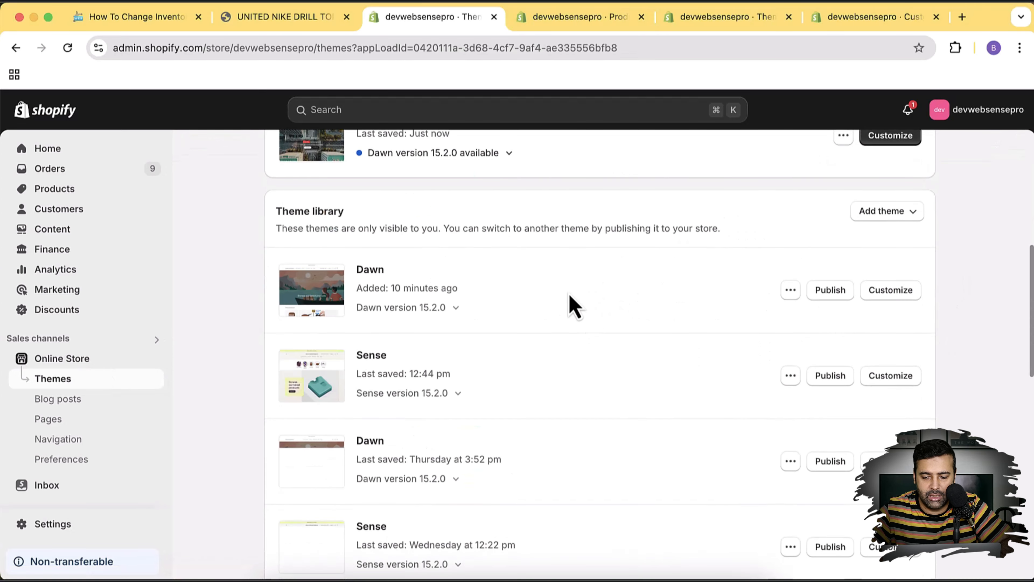
click(830, 290)
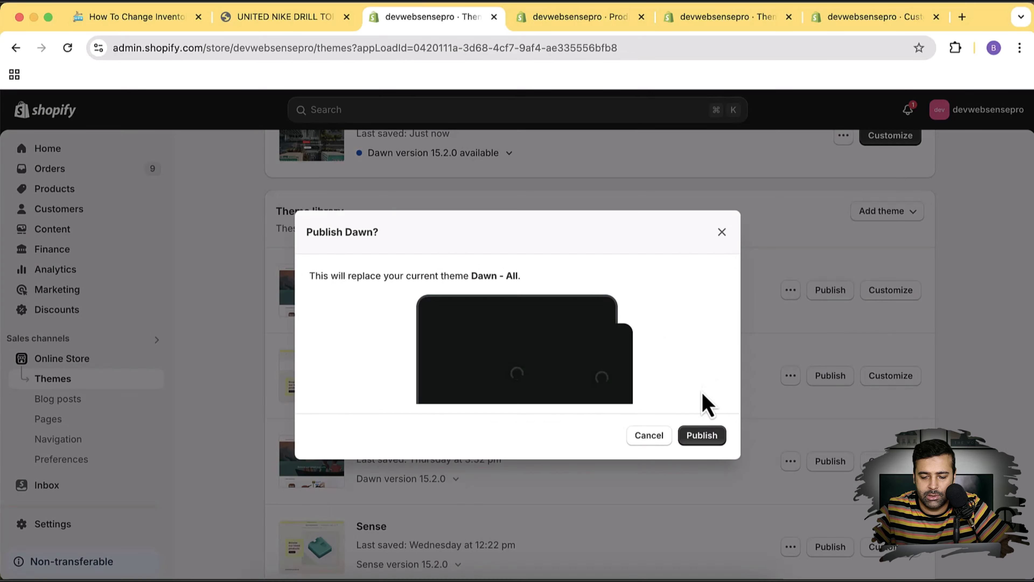
click(697, 435)
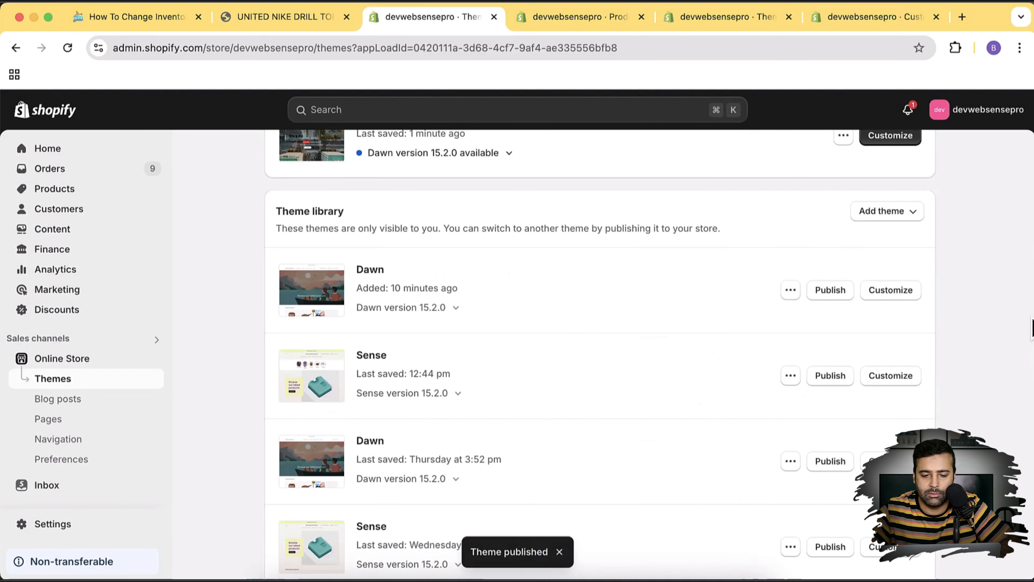
scroll(1024, 281, up, 7)
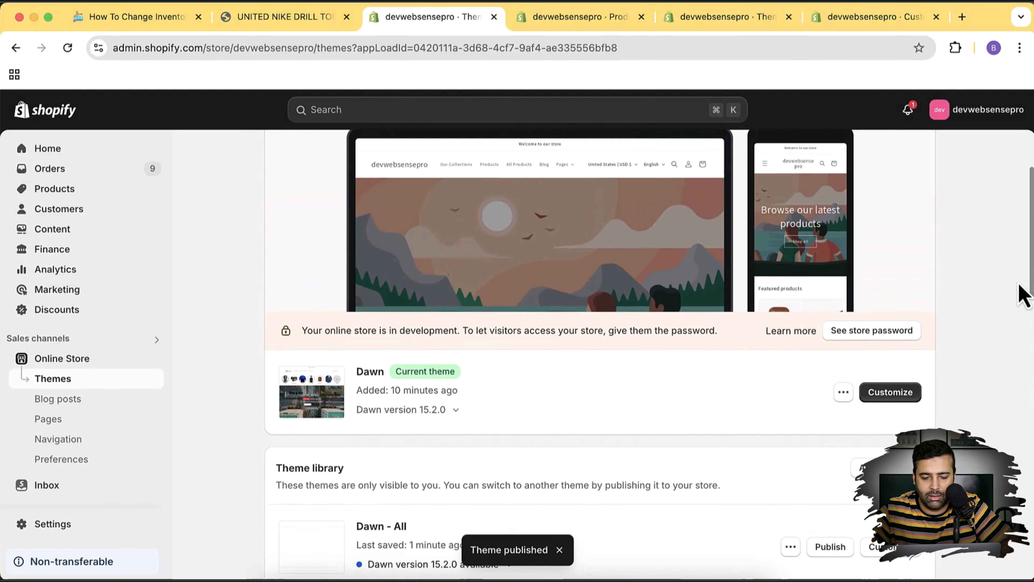
Step: Reload the storefront product page and close the Dawn - All theme preview
click(318, 19)
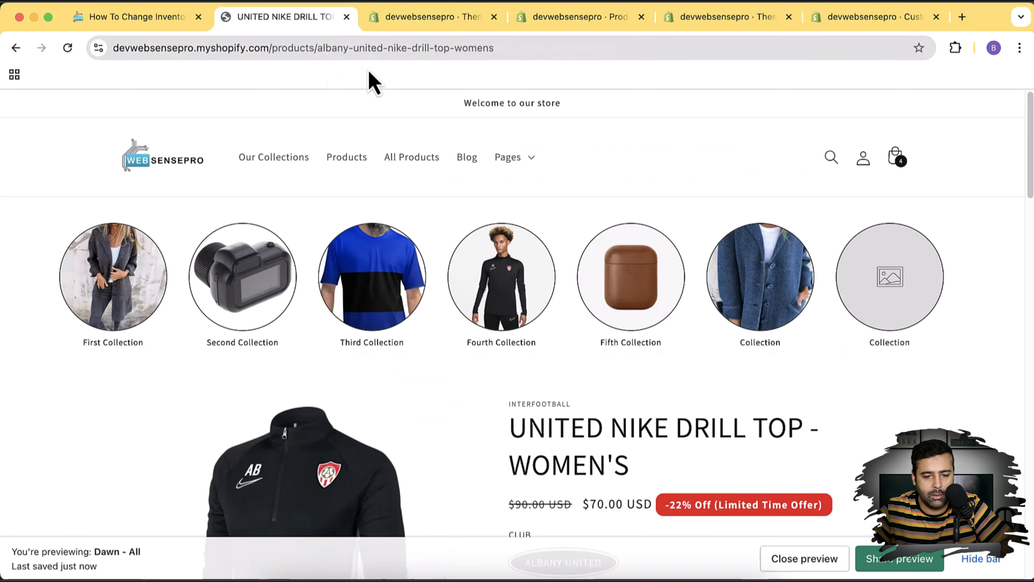
click(428, 48)
key(Return)
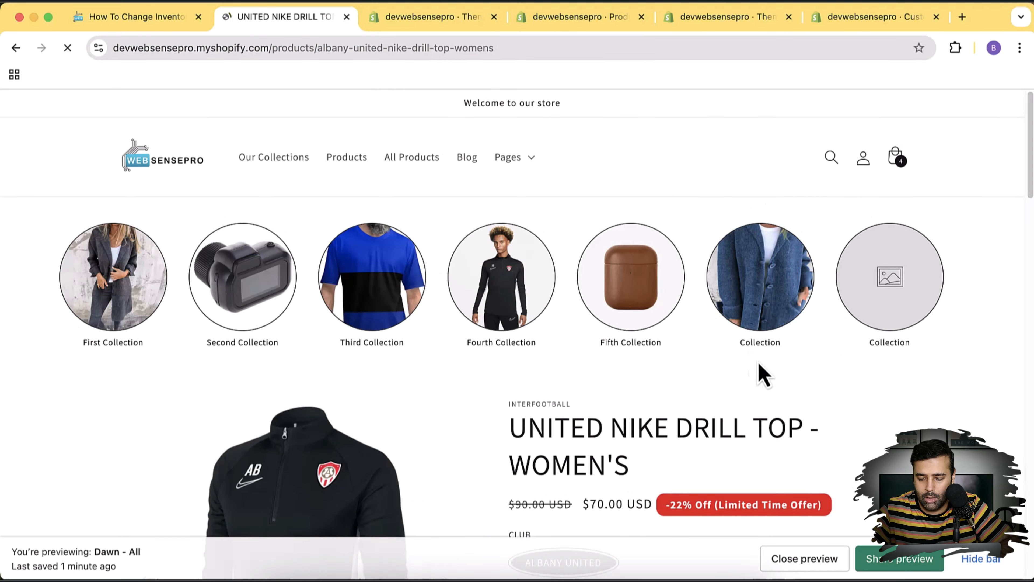
click(812, 566)
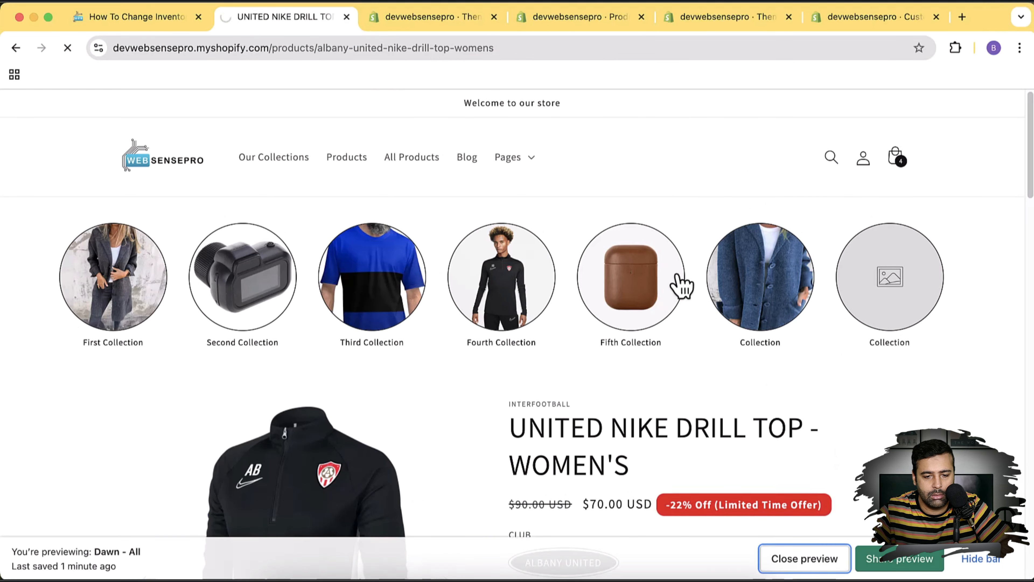
Step: Open UNITED NIKE HOODIE - MEN from the storefront home page's products and check its page for an inventory status
scroll(716, 223, down, 10)
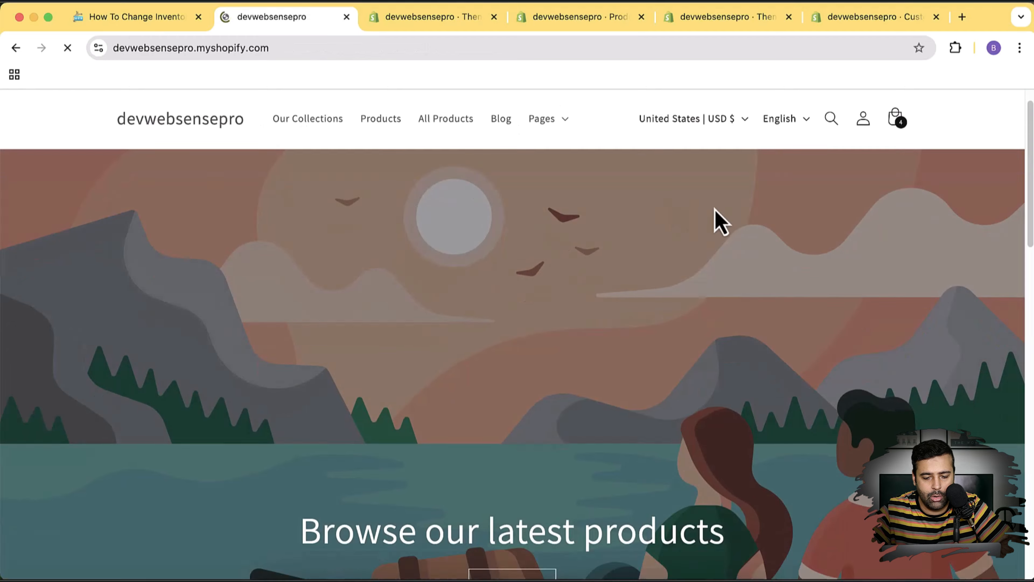
scroll(717, 219, down, 7)
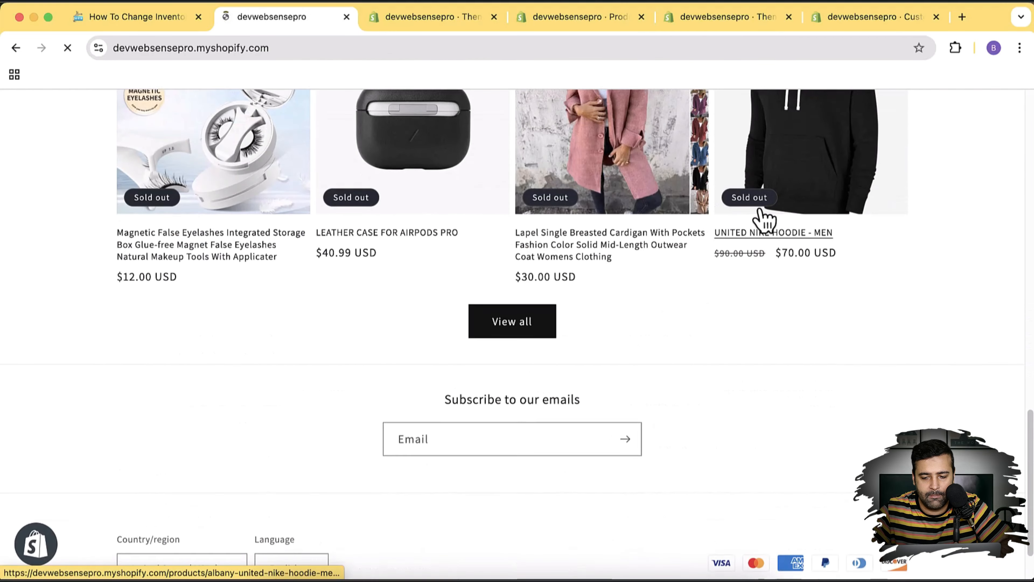
click(787, 120)
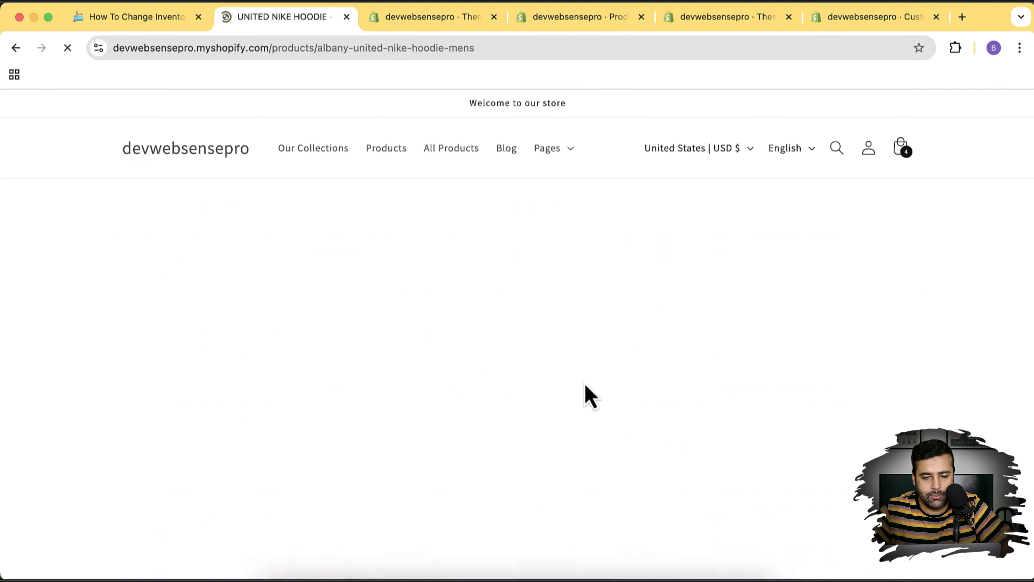
scroll(688, 295, down, 2)
scroll(688, 295, up, 2)
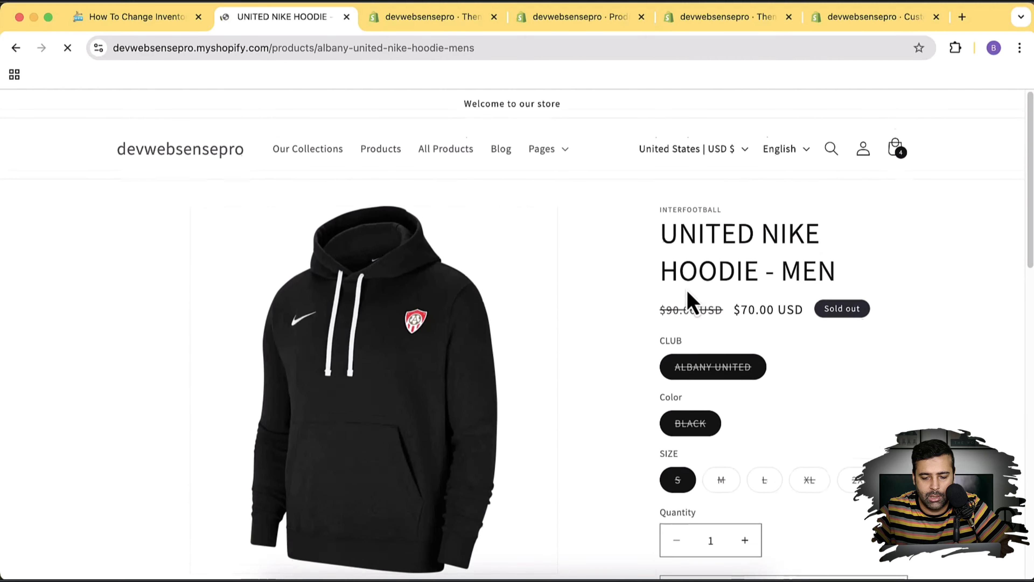
Step: Open NIKE DRILL TOP - MEN'S from the All Products collection and check its page for an inventory status
click(452, 148)
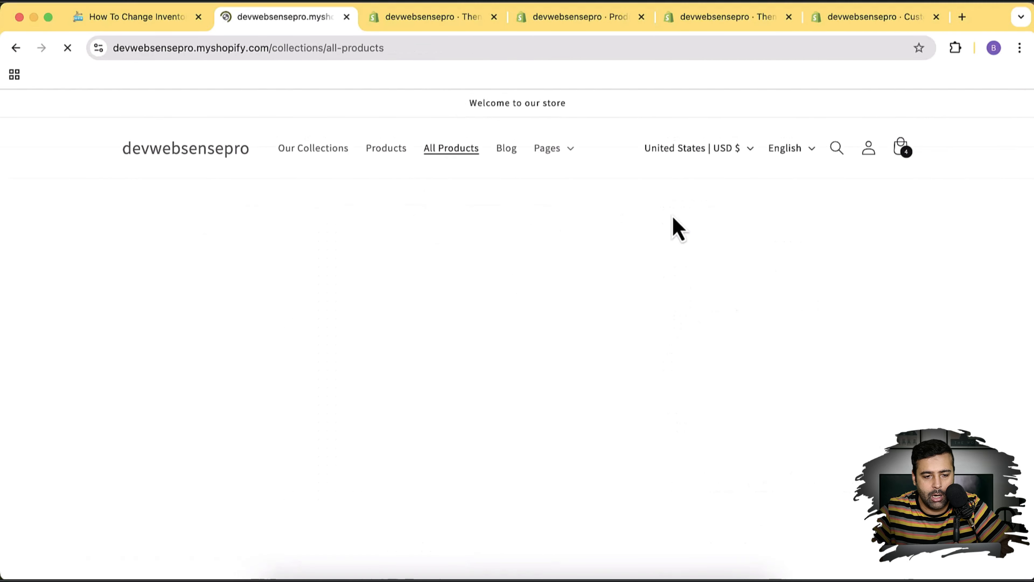
scroll(940, 238, down, 3)
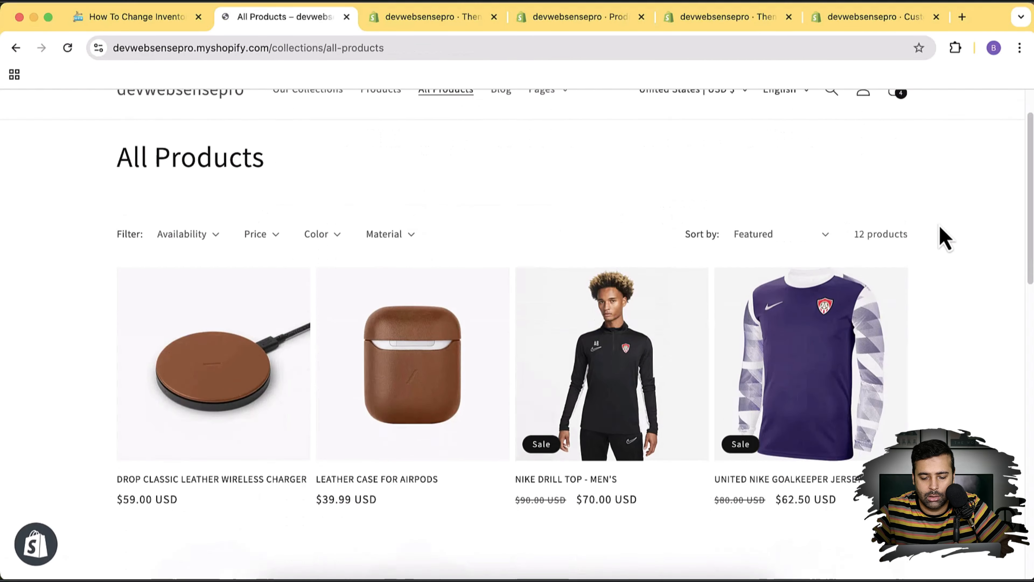
click(589, 267)
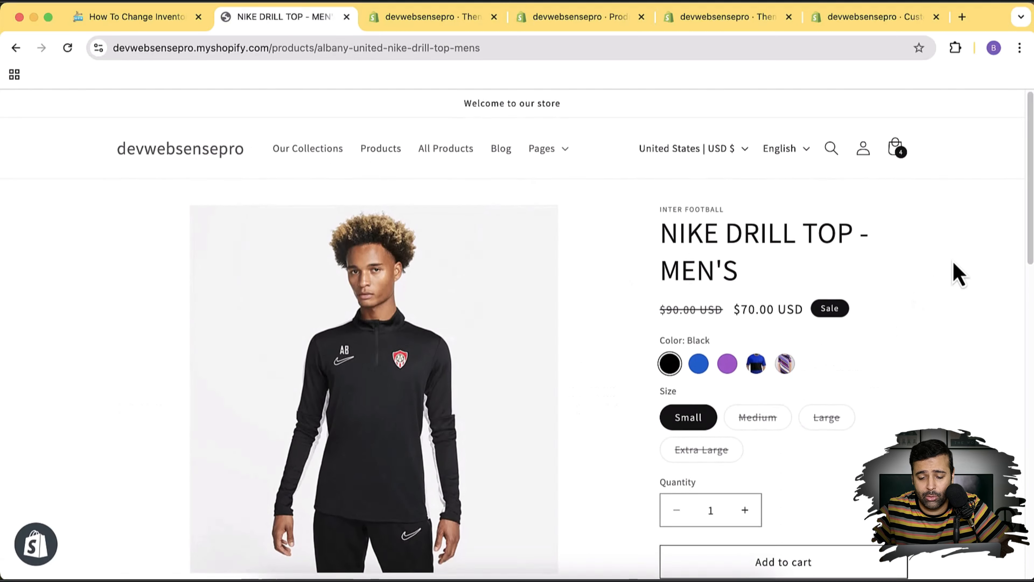
scroll(955, 273, down, 4)
scroll(954, 273, down, 7)
scroll(954, 273, up, 10)
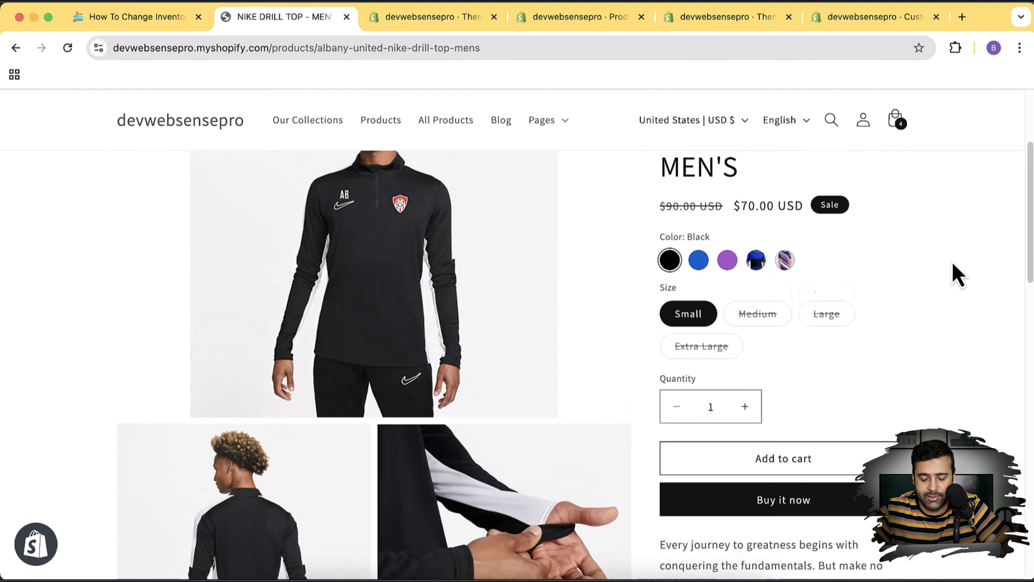
scroll(871, 260, up, 2)
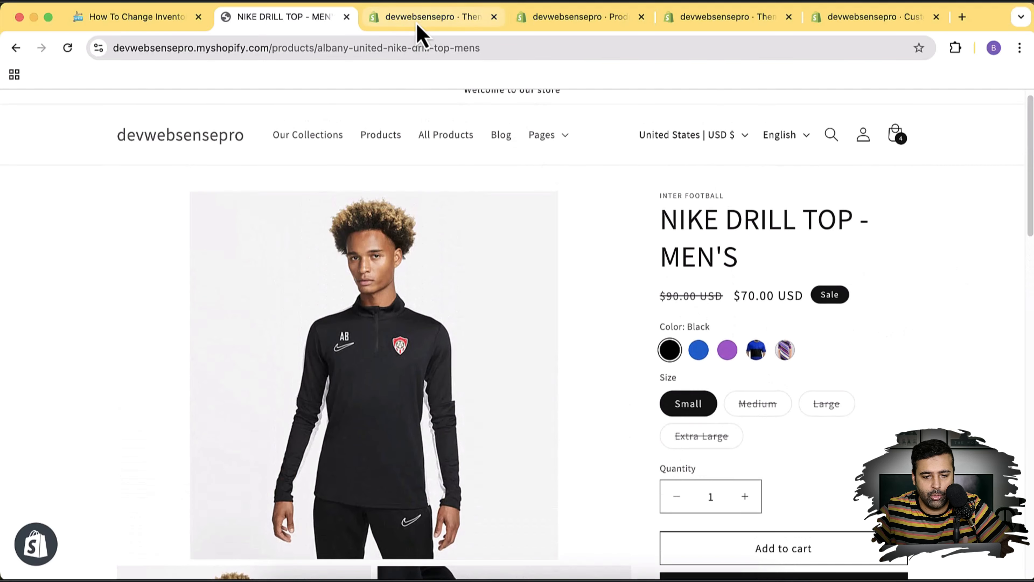
Step: Open the live Dawn theme in the theme editor and close the leftover admin browser tabs, discarding their unsaved changes
click(426, 18)
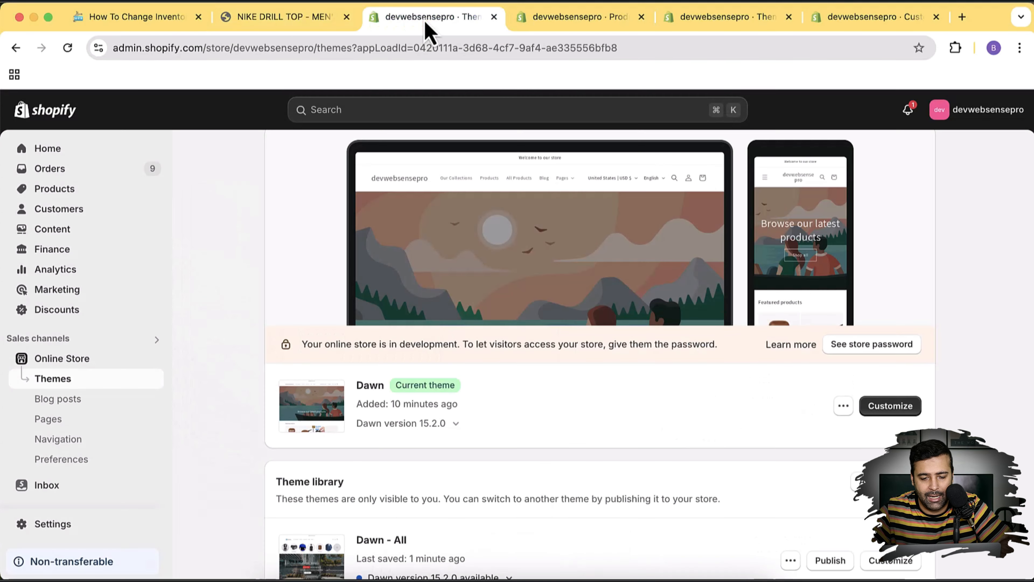
click(892, 410)
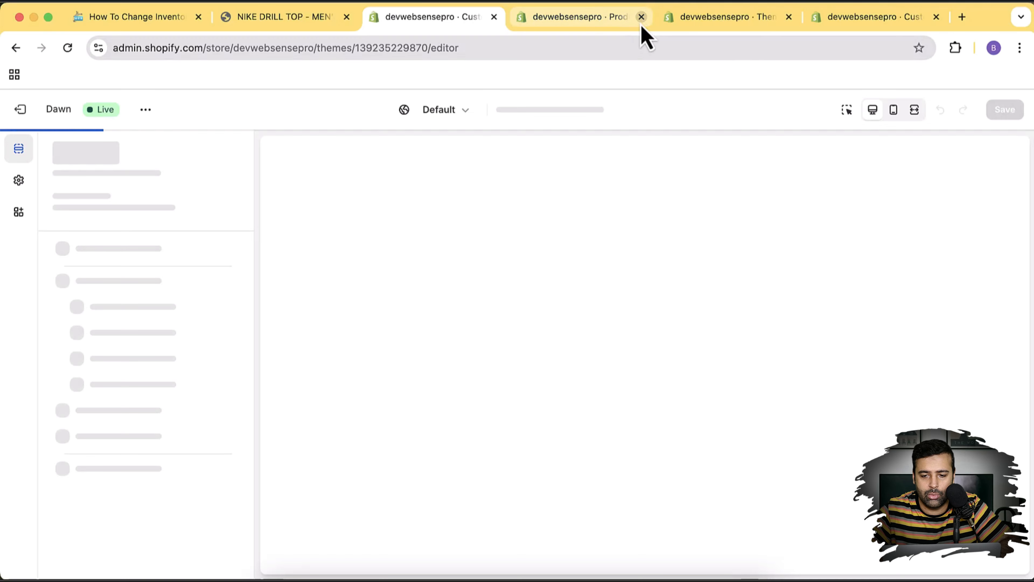
click(641, 23)
click(641, 23)
click(641, 23)
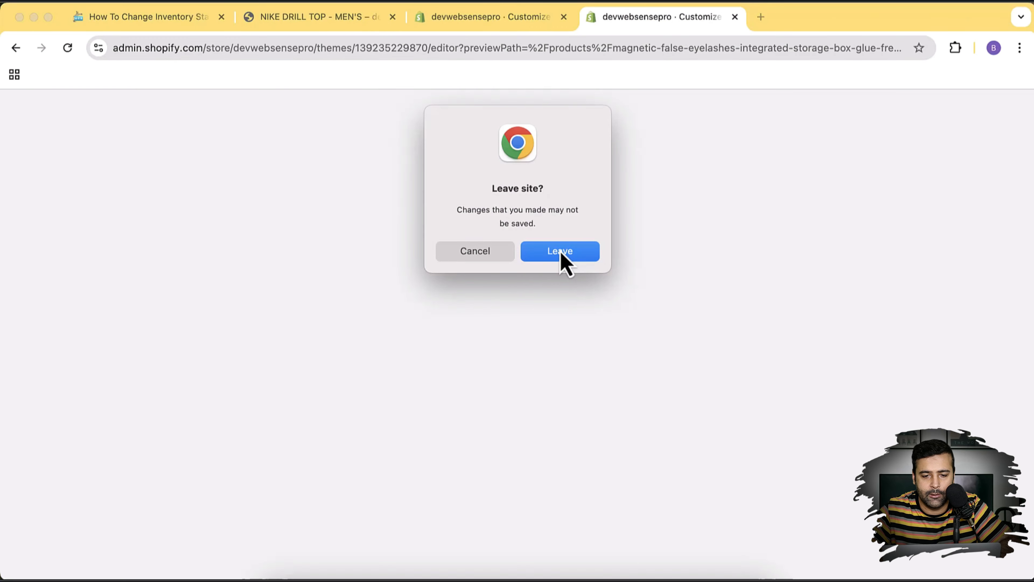
click(560, 251)
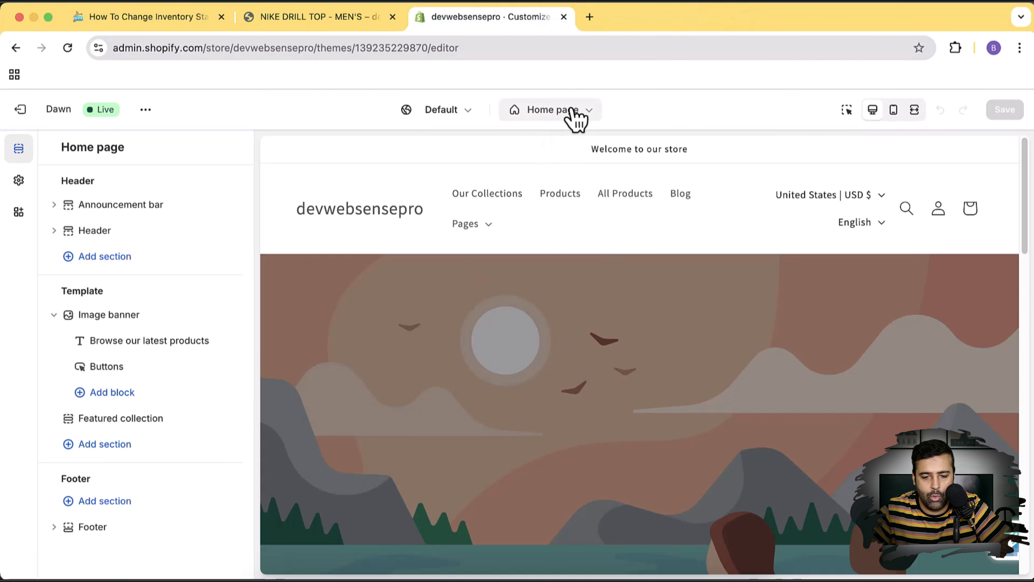
Step: Open the Default product template and search "nike" to set NIKE DRILL TOP - MEN'S as its preview product
click(576, 116)
click(543, 193)
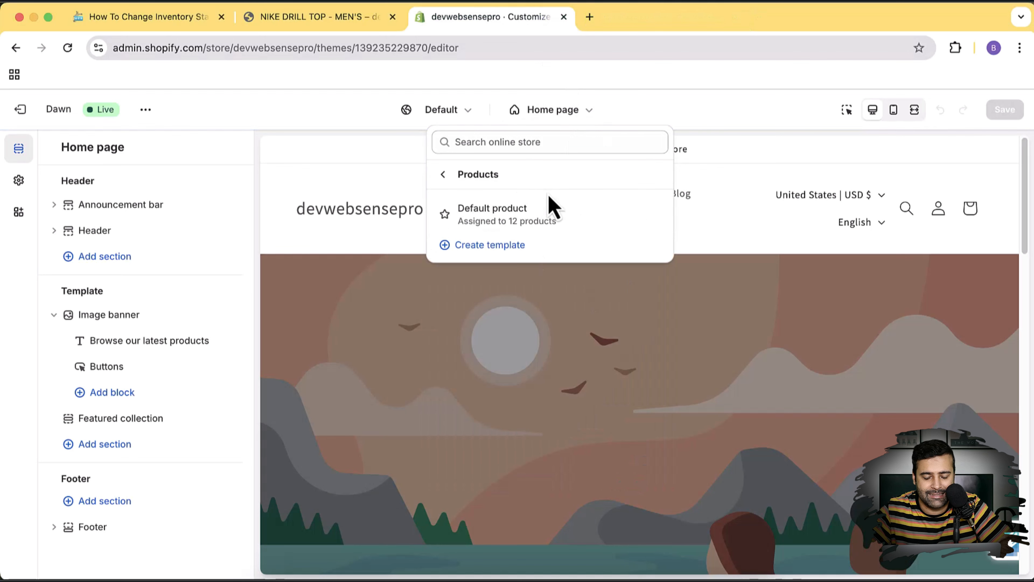
click(578, 223)
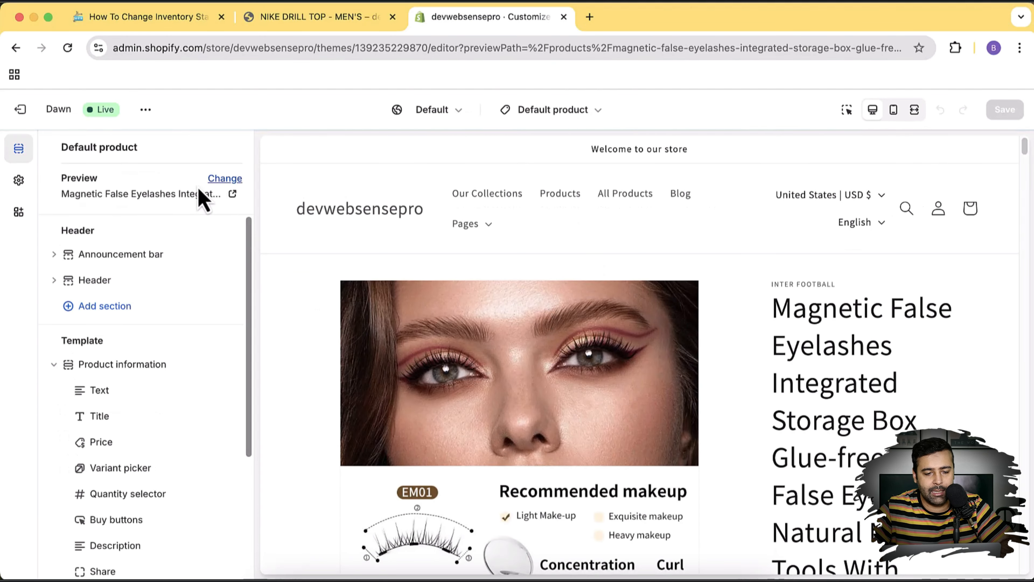
click(225, 179)
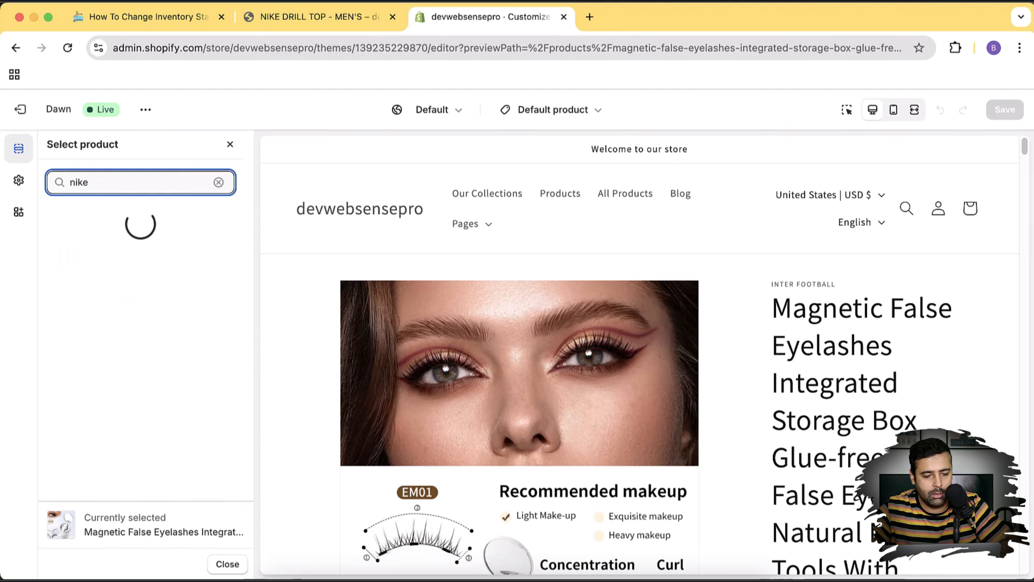
click(153, 229)
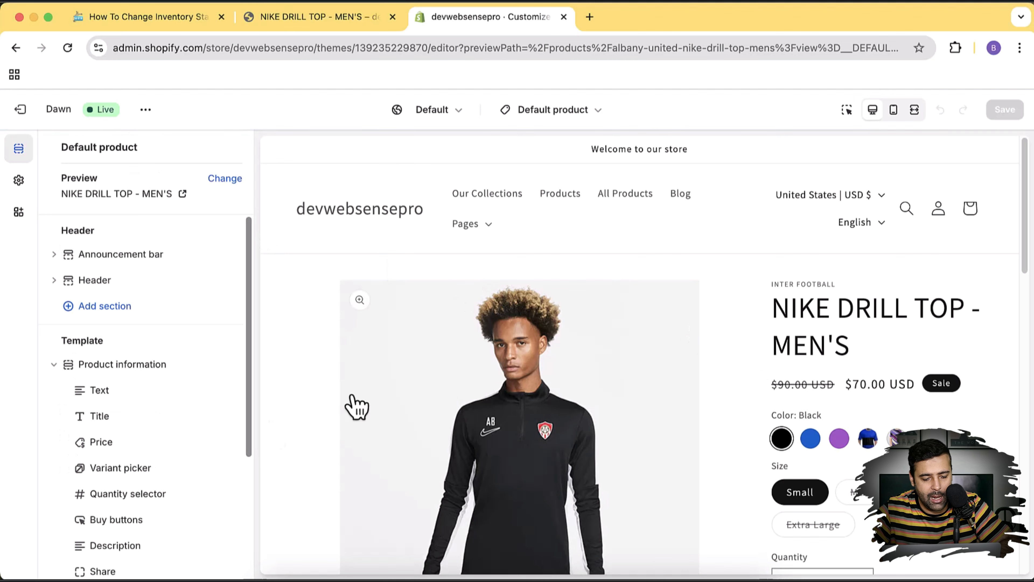
Step: Add an Inventory status block to the Product information section and place it between Price and Variant picker
scroll(157, 358, down, 5)
click(131, 426)
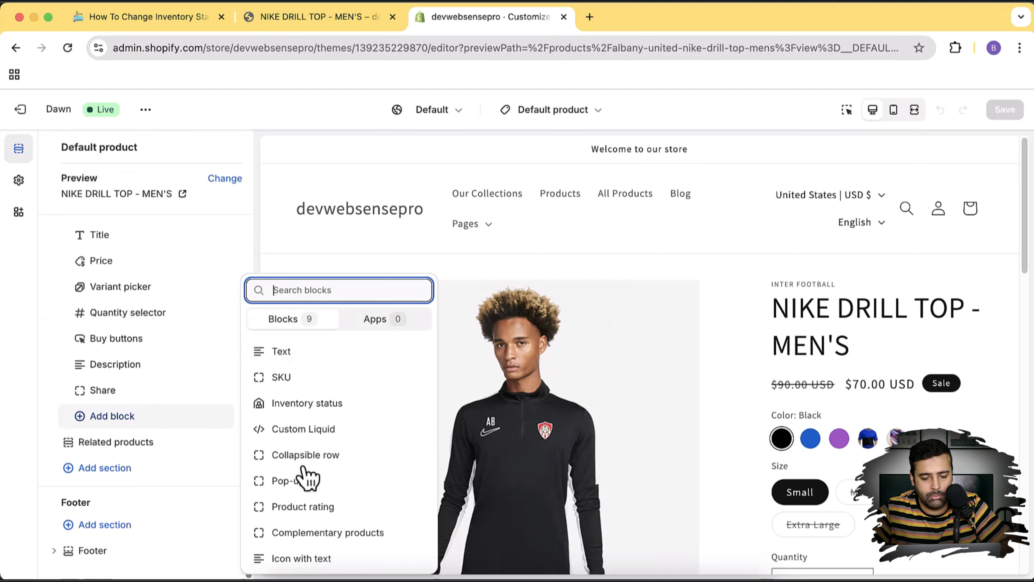
click(341, 403)
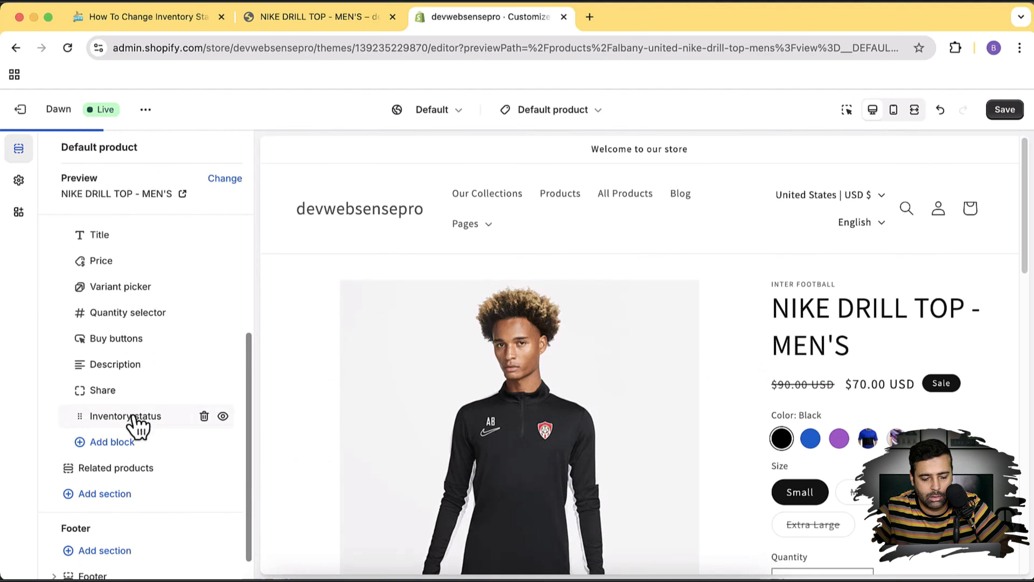
drag(79, 417, 87, 314)
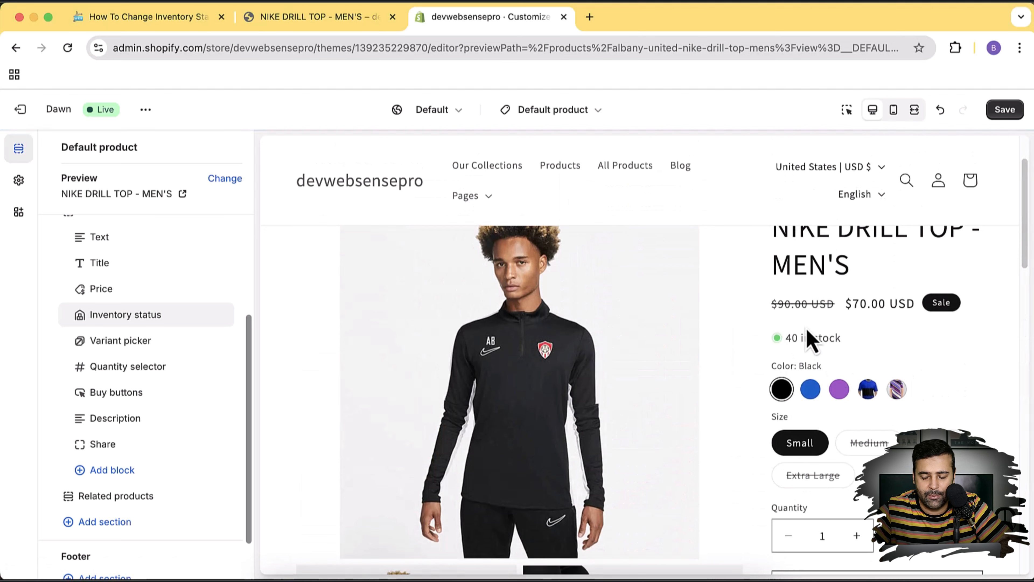
Step: Save the Default product template and open the live Dawn theme's code for editing
click(1005, 110)
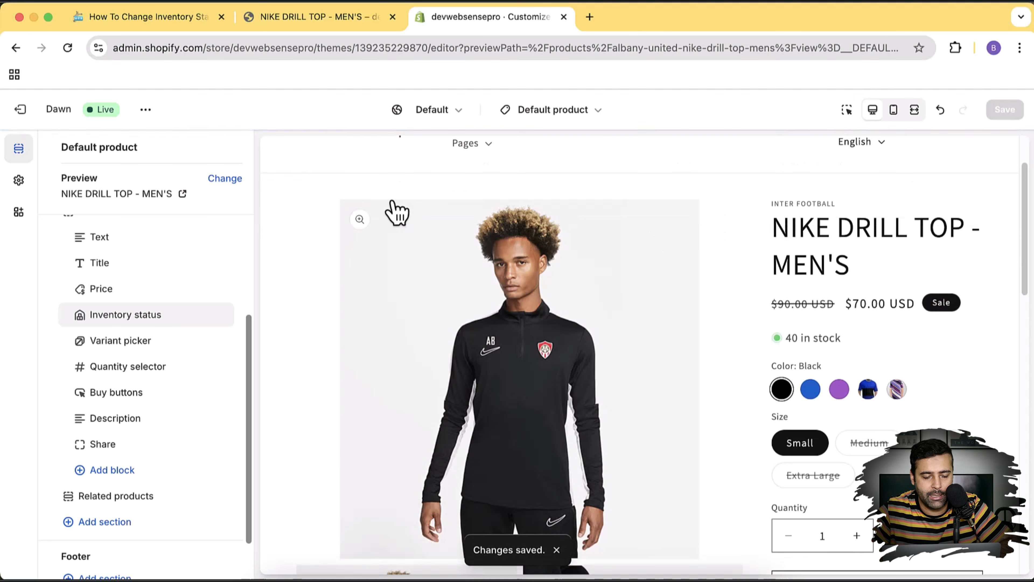
click(146, 110)
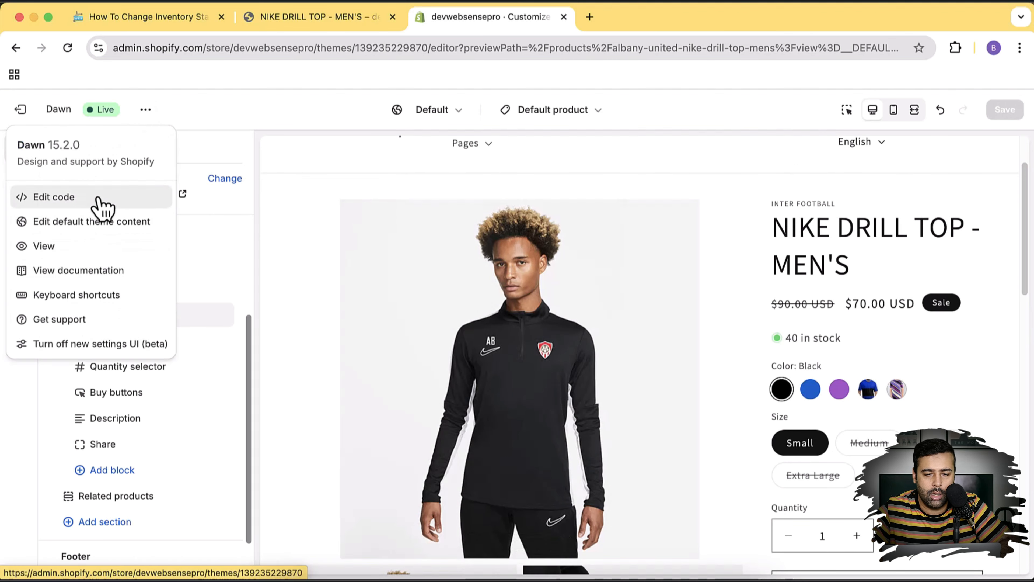
click(102, 208)
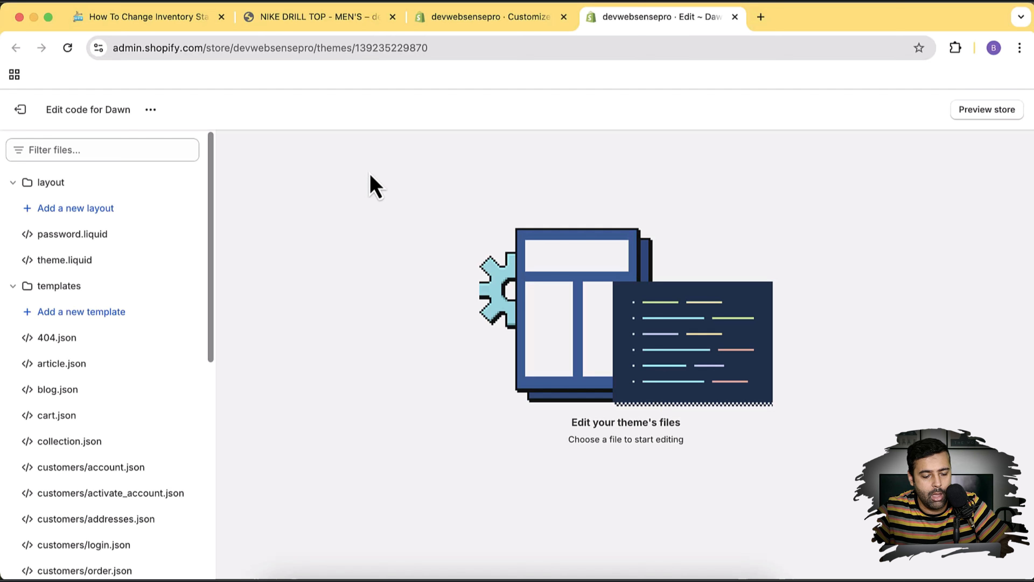
Step: Filter the theme files by "main-prod" and open main-product.liquid from the sections folder
click(83, 151)
text(m)
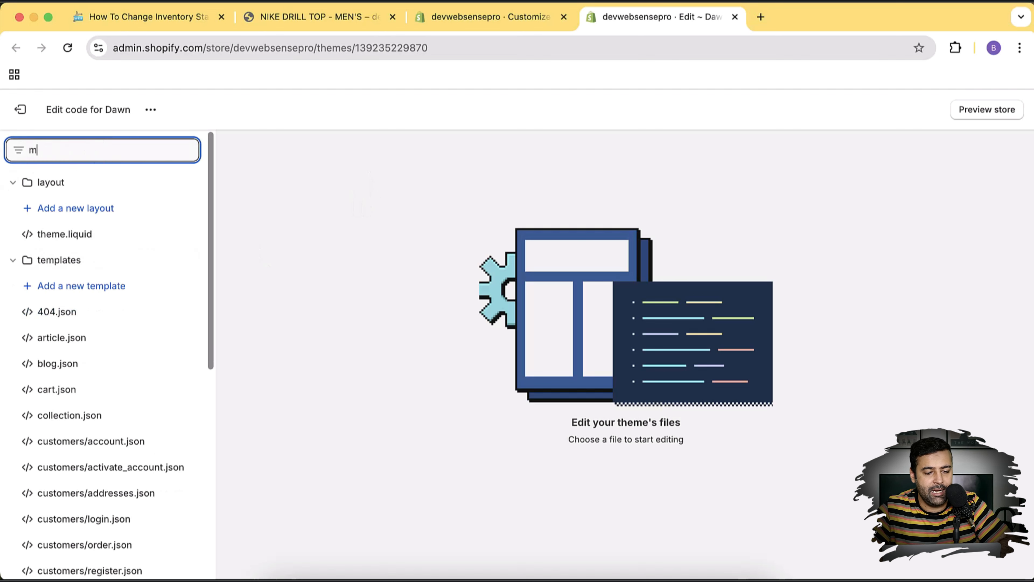
text(ain-prod)
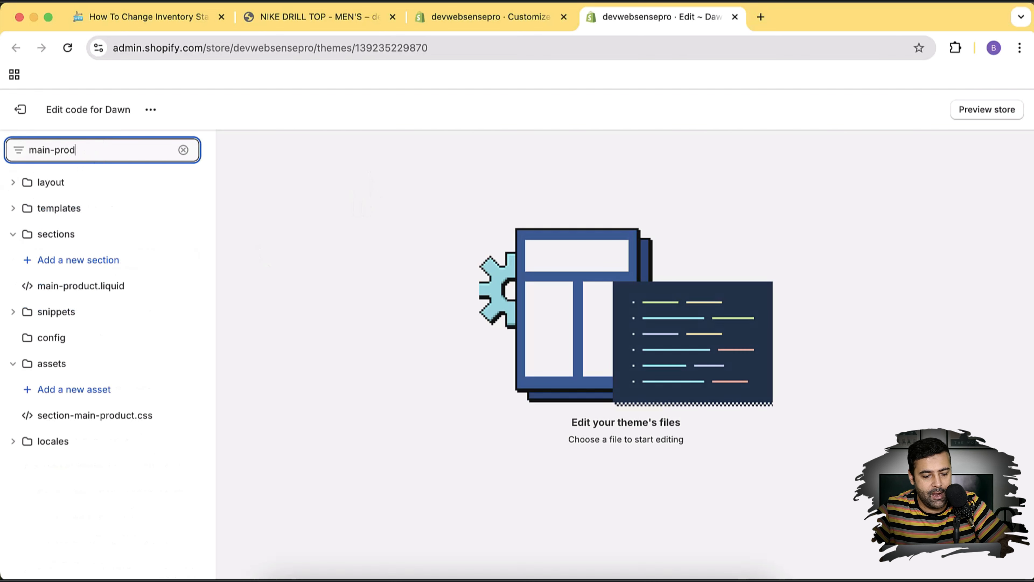
click(95, 291)
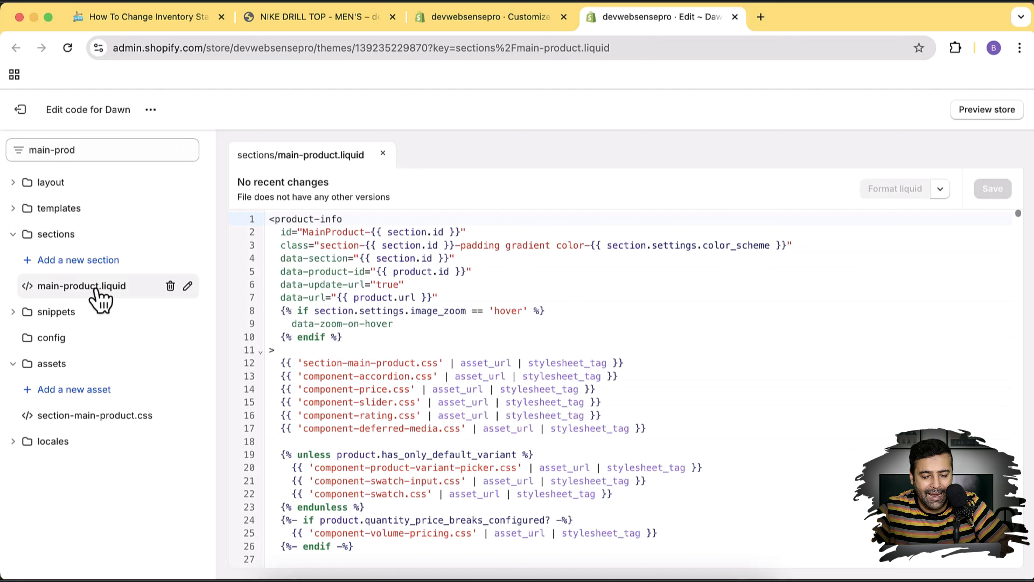
Step: Search main-product.liquid for "when 'inven" to locate the inventory block's rendering code
click(741, 310)
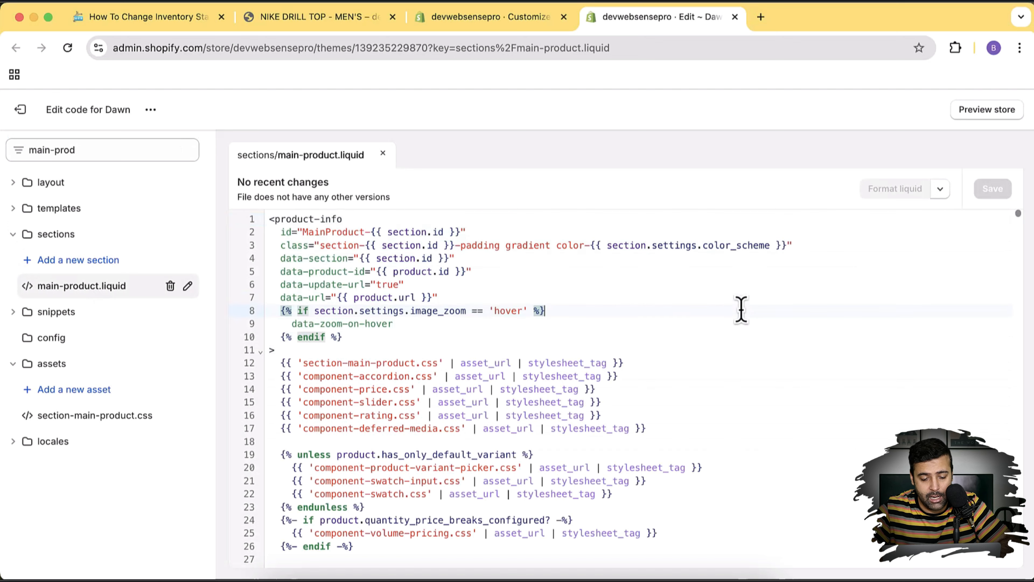
key(super+f)
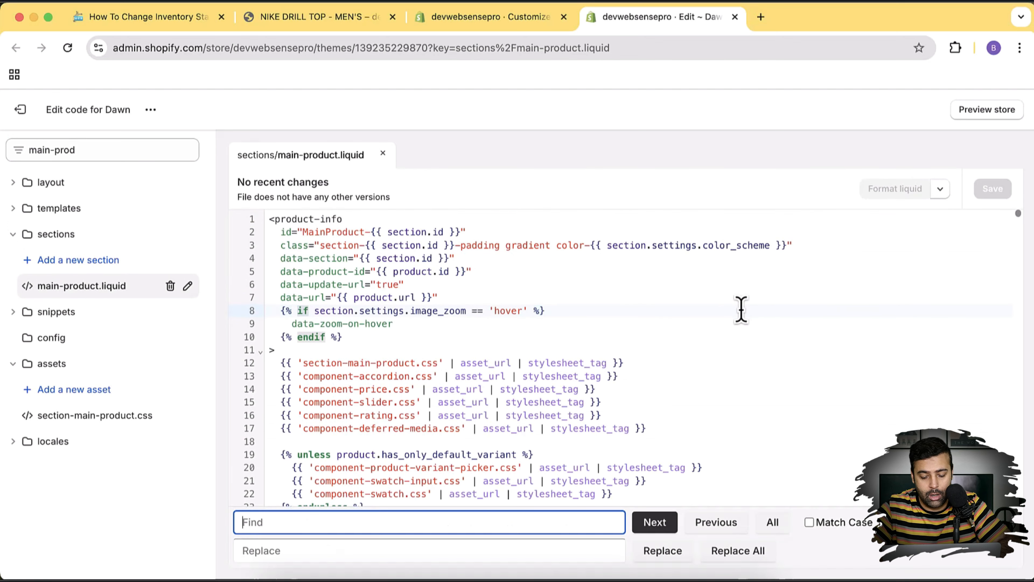
text(when 'inve)
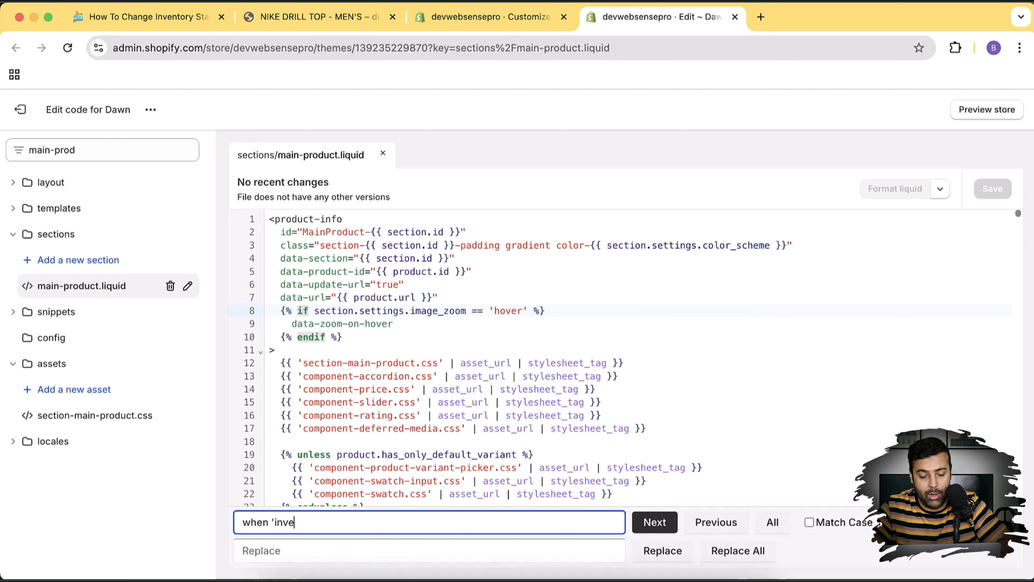
text(n)
scroll(745, 260, down, 4)
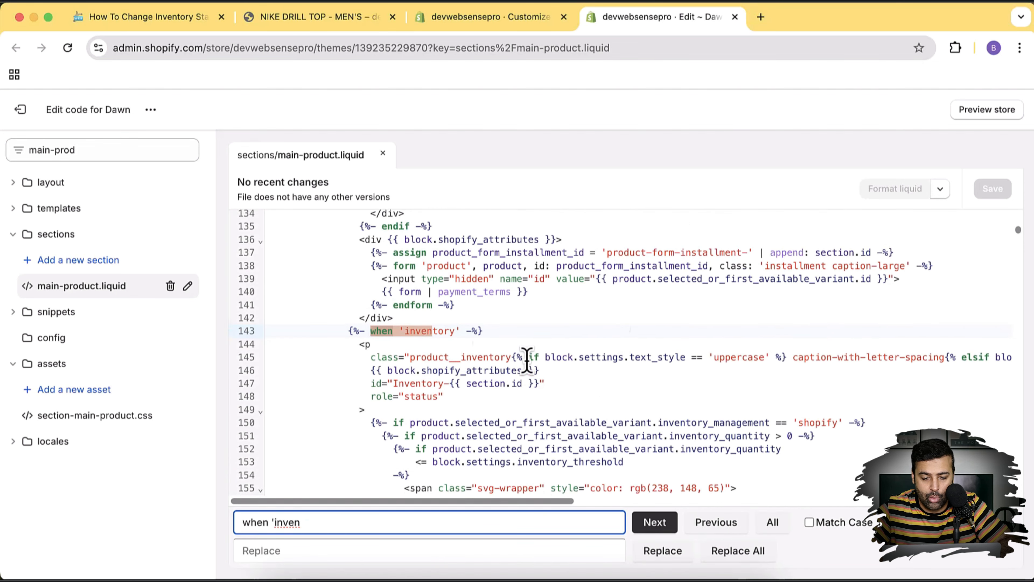
click(526, 331)
scroll(468, 341, down, 3)
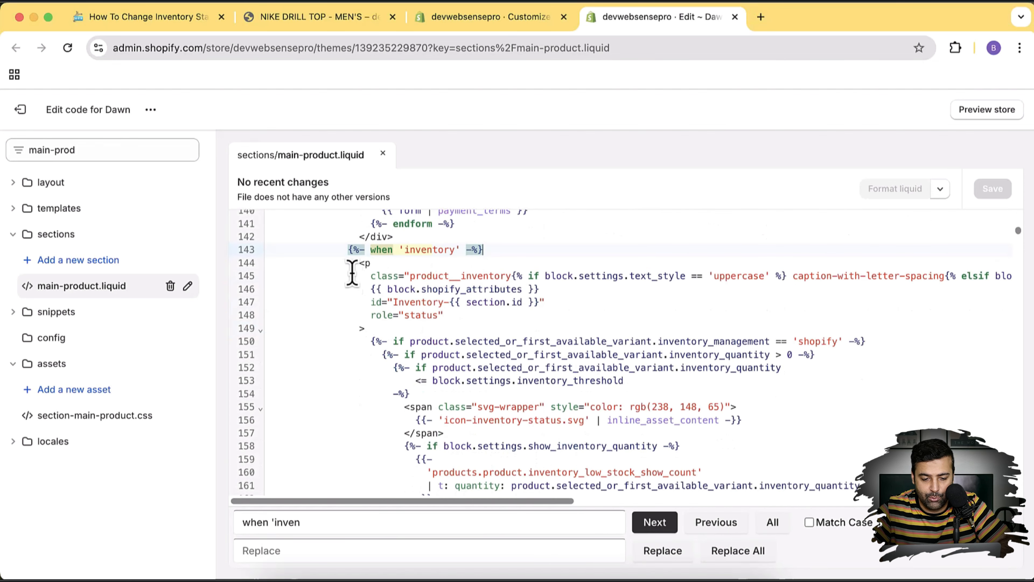
Step: Delete the whole {%- when 'inventory' -%} block down to its closing </p>, just before {%- when 'description' -%}
drag(345, 250, 463, 383)
scroll(428, 314, down, 7)
scroll(524, 377, down, 7)
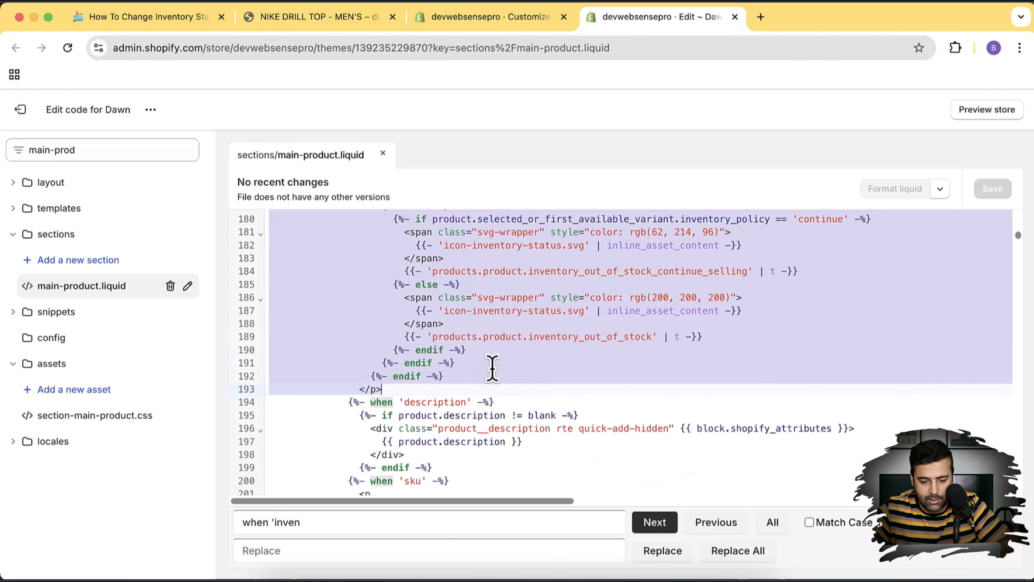
scroll(492, 369, up, 15)
scroll(493, 368, down, 4)
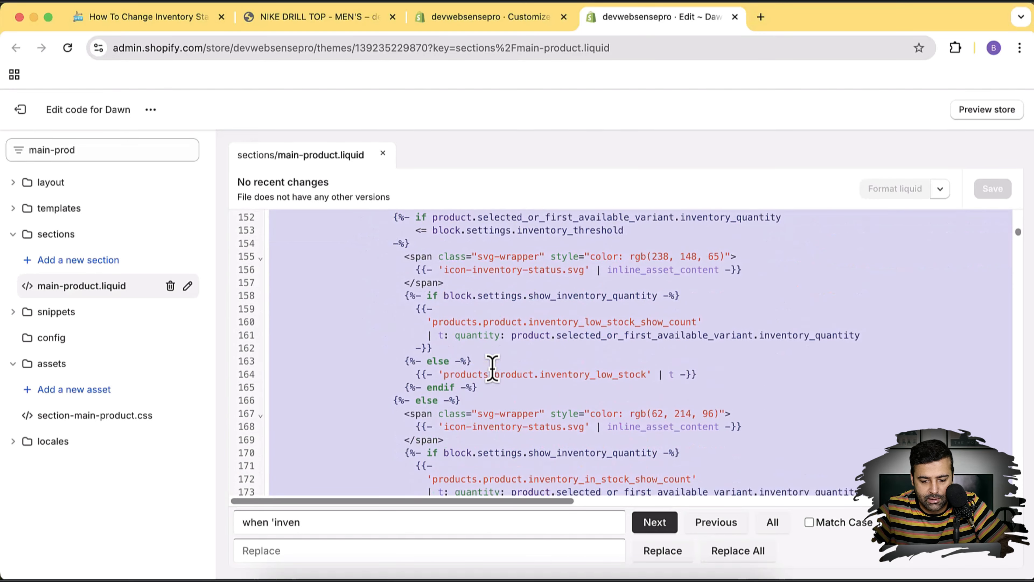
scroll(493, 369, up, 4)
scroll(493, 369, down, 5)
key(BackSpace)
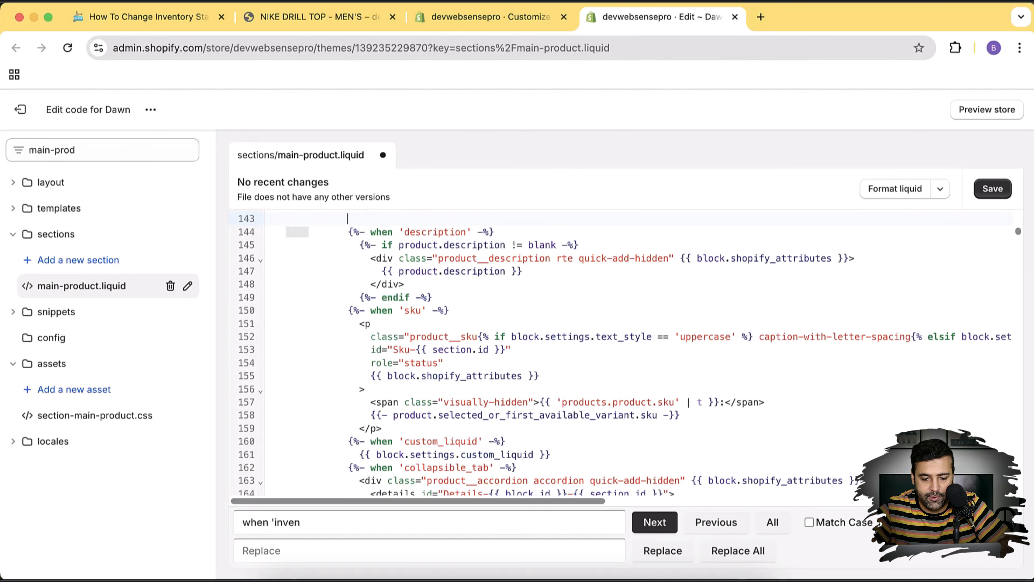
Step: Prepare an indented blank line above {%- when 'description' -%}, where the inventory block was removed
scroll(524, 369, up, 5)
key(Return)
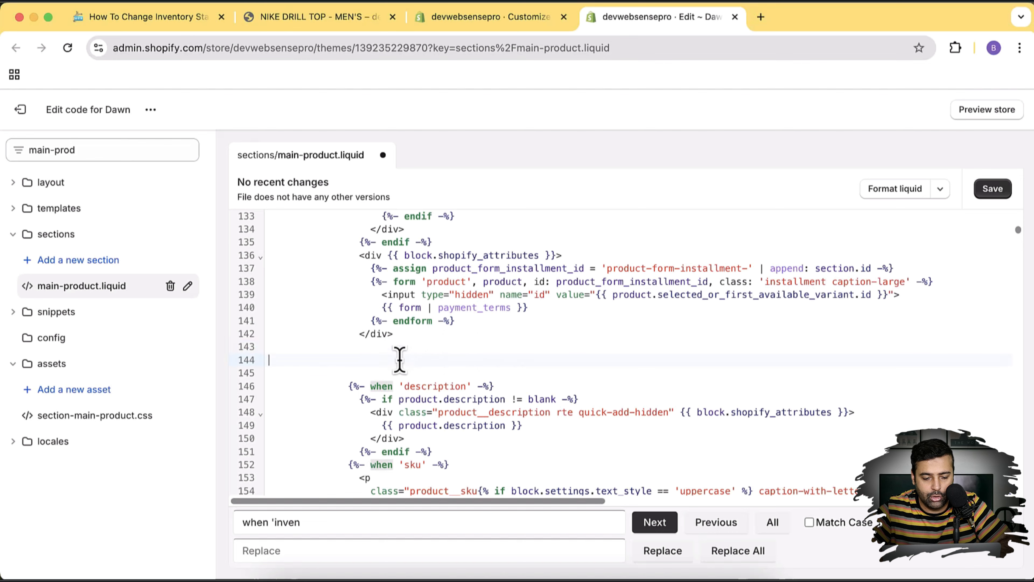
key(Tab)
key(Tab)
key(Tab)
key(Tab)
key(Tab)
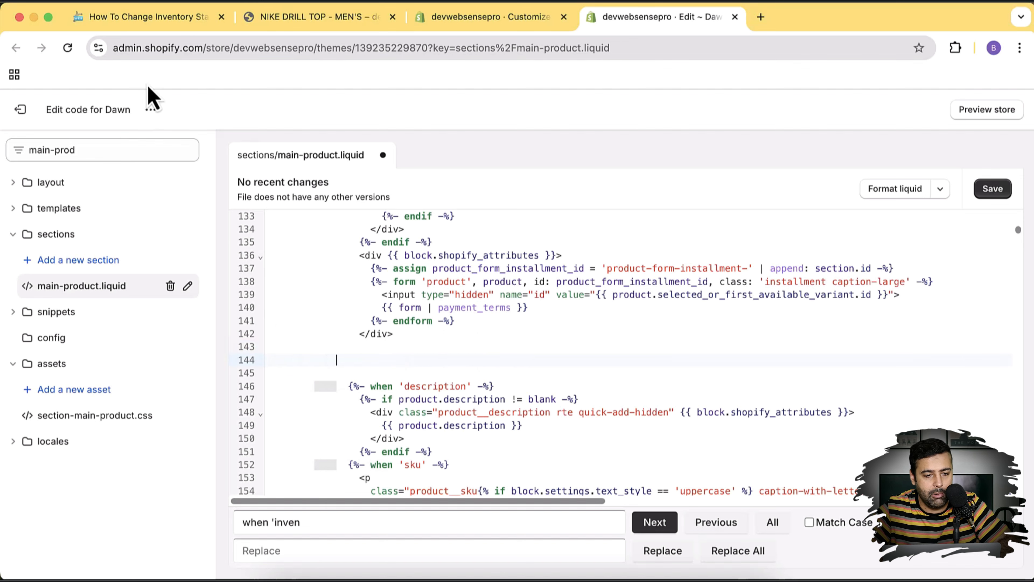
Step: Switch to the websensepro tutorial article and copy the replacement {%- when 'inventory' -%} code that contains block.settings.show_inventory
click(171, 26)
scroll(879, 192, up, 20)
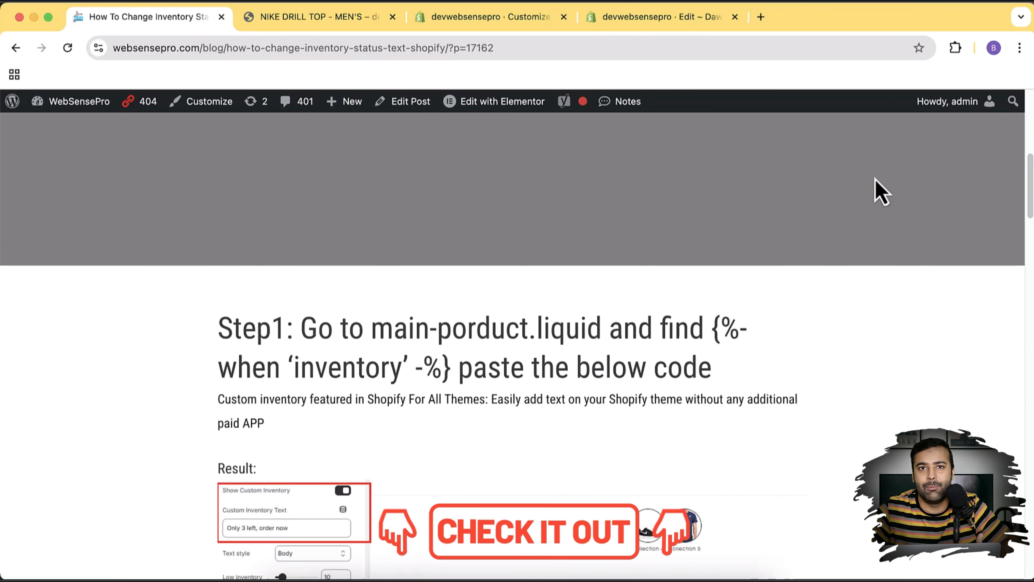
scroll(880, 192, down, 4)
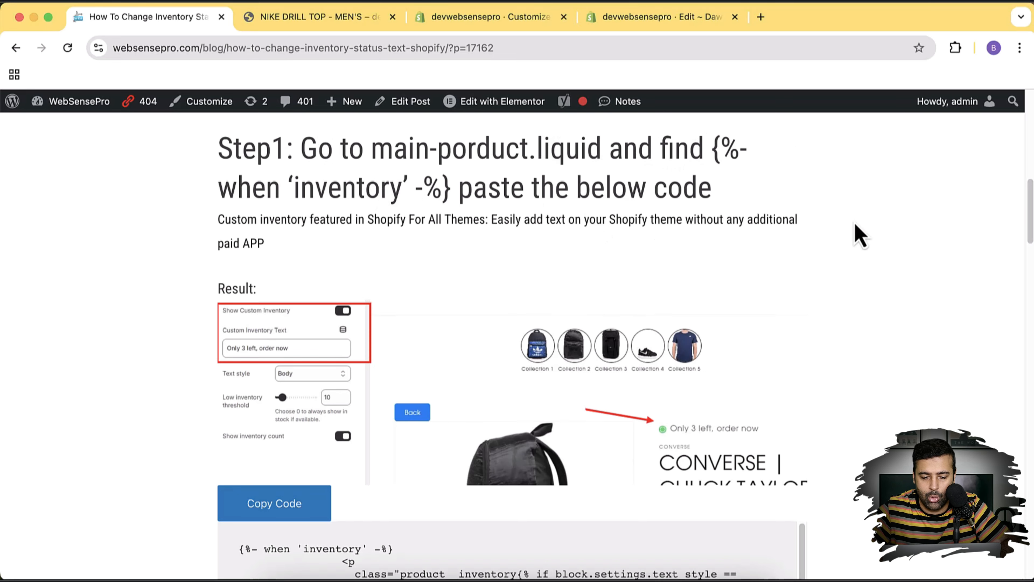
scroll(859, 234, down, 10)
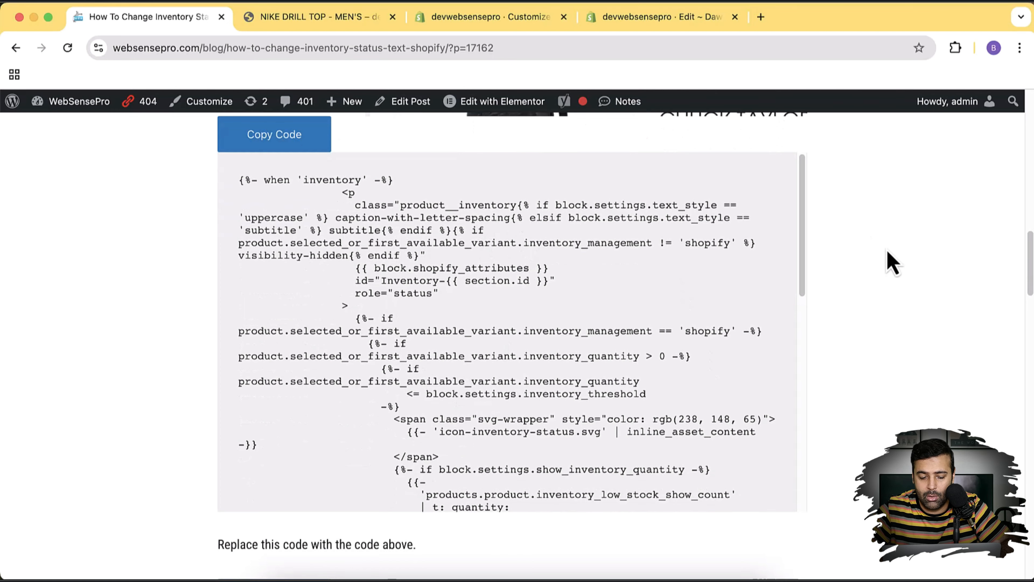
scroll(888, 262, down, 10)
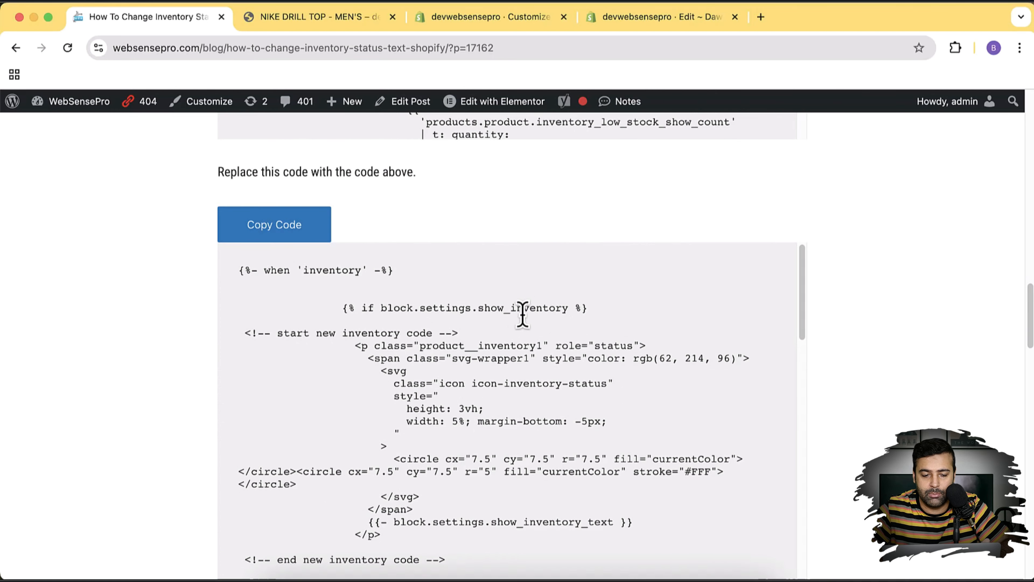
click(300, 227)
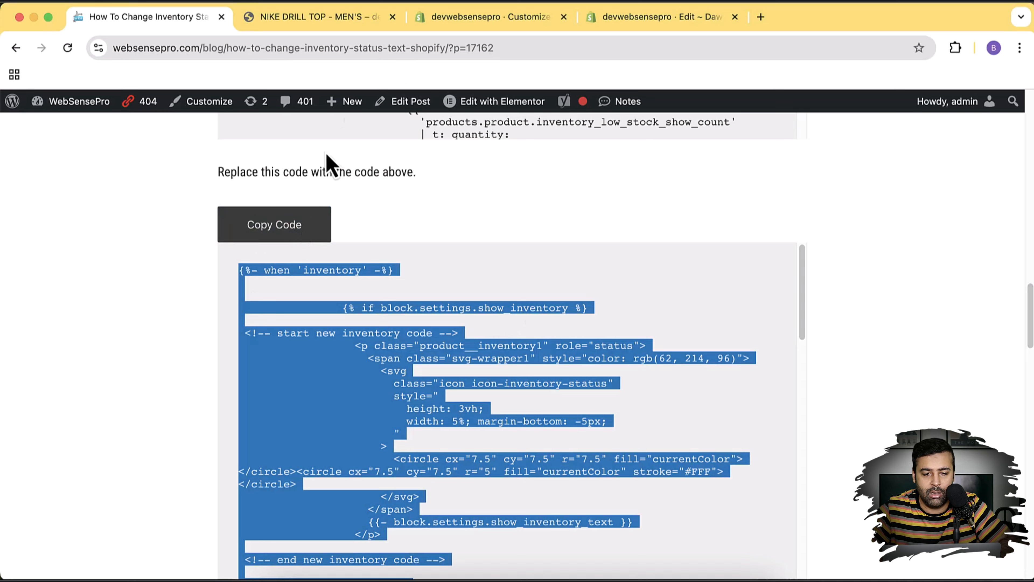
Step: Return to the Dawn code editor and paste the copied inventory code at the prepared line in main-product.liquid
click(517, 28)
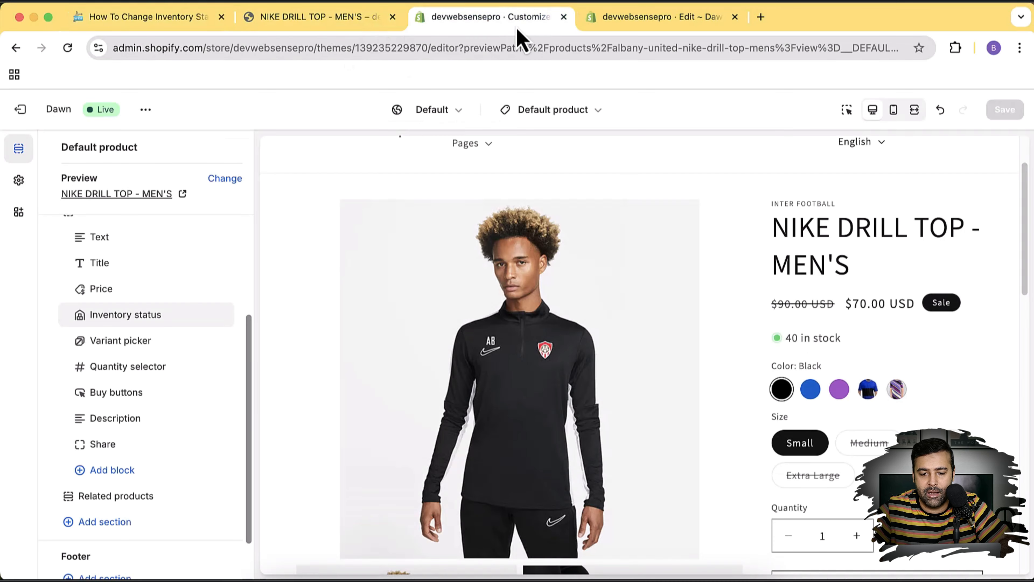
click(668, 20)
key(super+v)
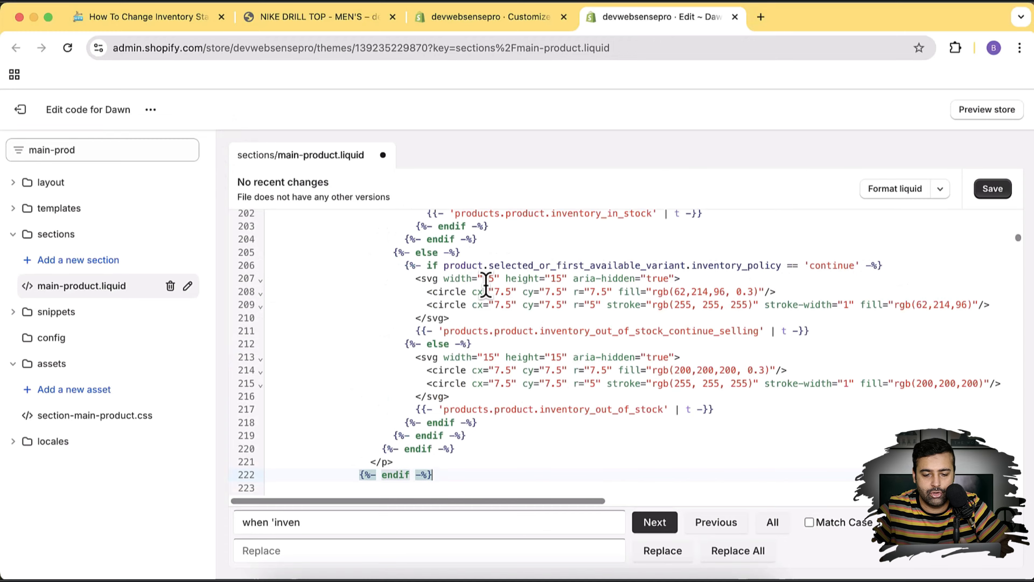
Step: Locate the {% schema %} section of main-product.liquid and place the cursor at the end of its opening line
scroll(482, 285, down, 10)
scroll(515, 318, down, 20)
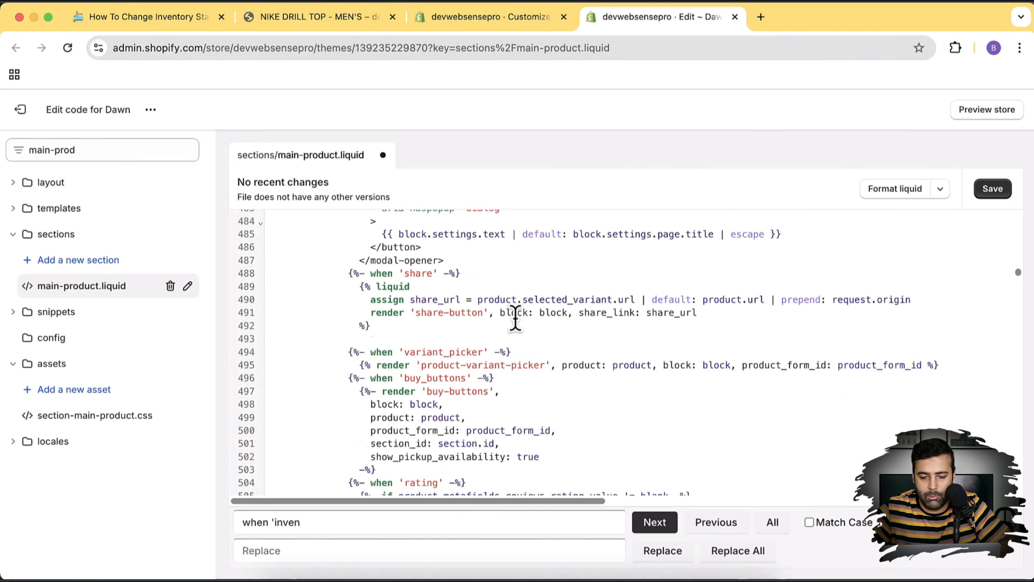
scroll(515, 317, down, 8)
scroll(514, 318, up, 8)
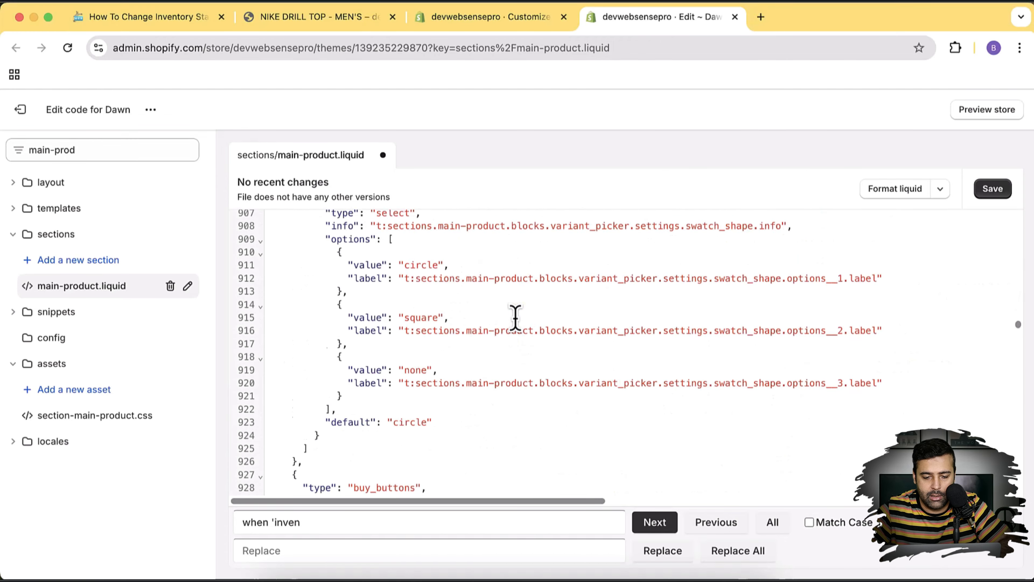
scroll(515, 318, up, 10)
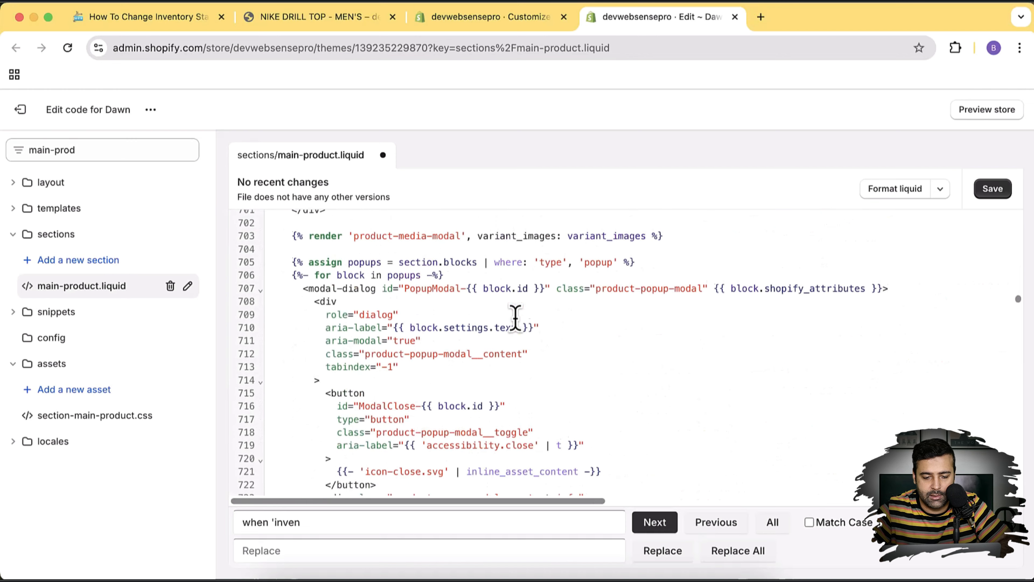
scroll(515, 316, down, 3)
scroll(515, 316, down, 5)
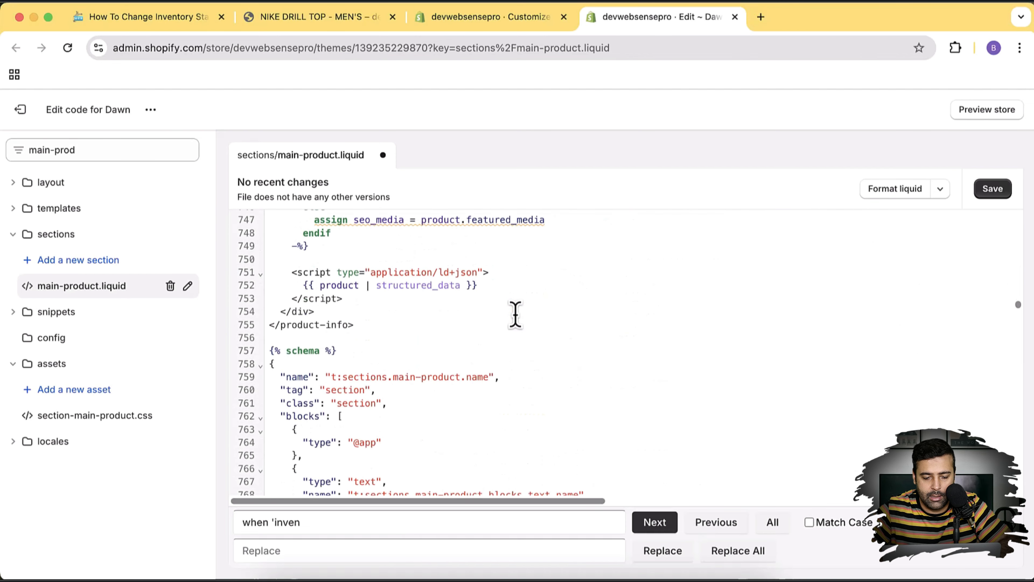
click(442, 348)
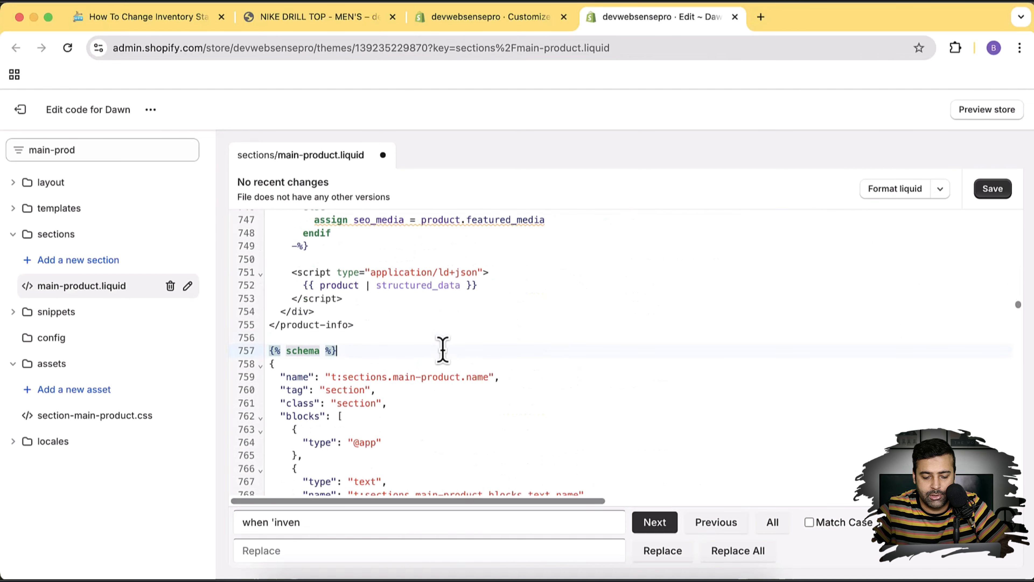
Step: Search the file for "type": "invent to locate the inventory block's definition in the schema
triple_click(427, 520)
key(Left)
text(")
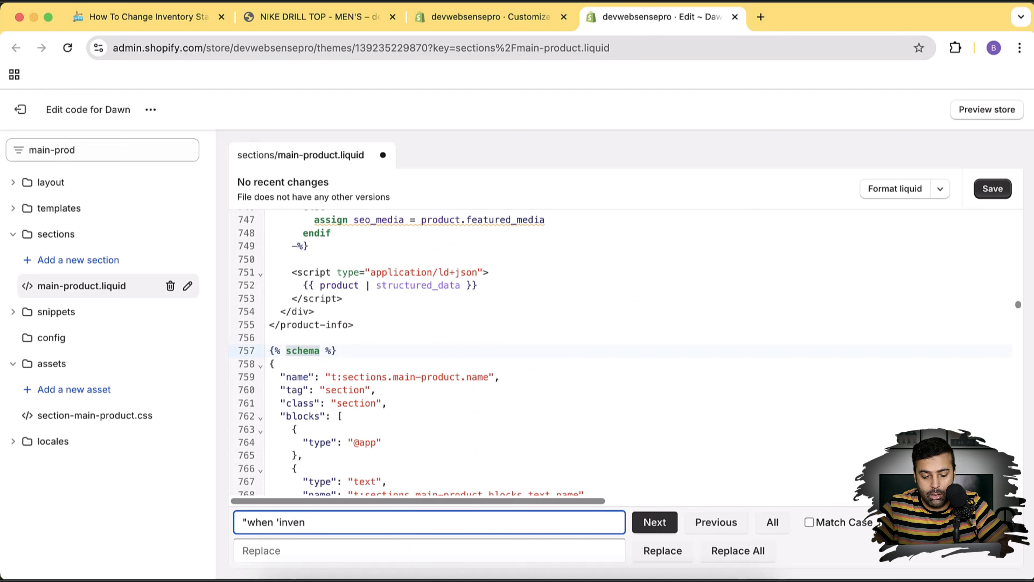
key(super+a)
key(BackSpace)
text("tyoe)
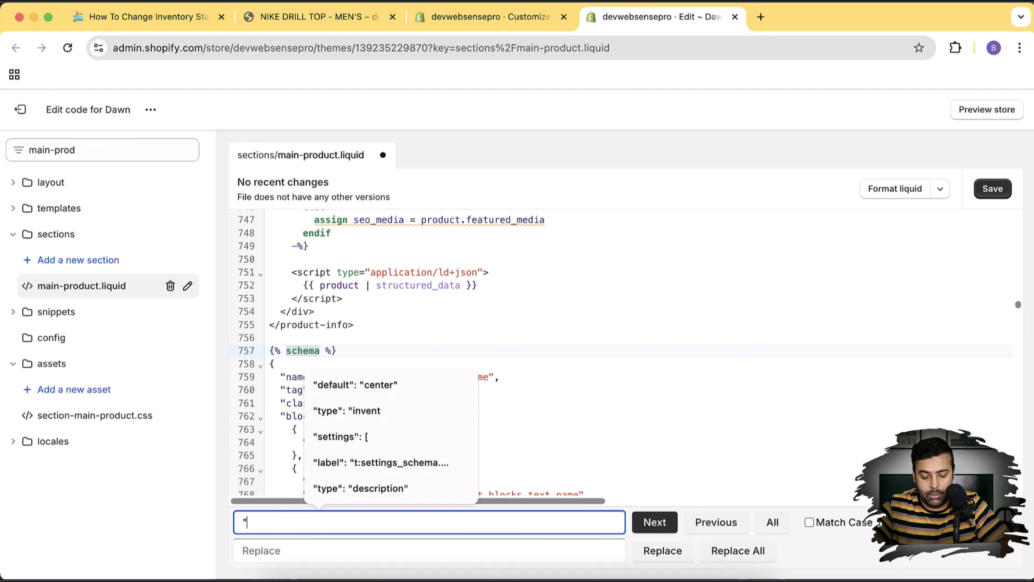
key(BackSpace)
key(BackSpace)
key(BackSpace)
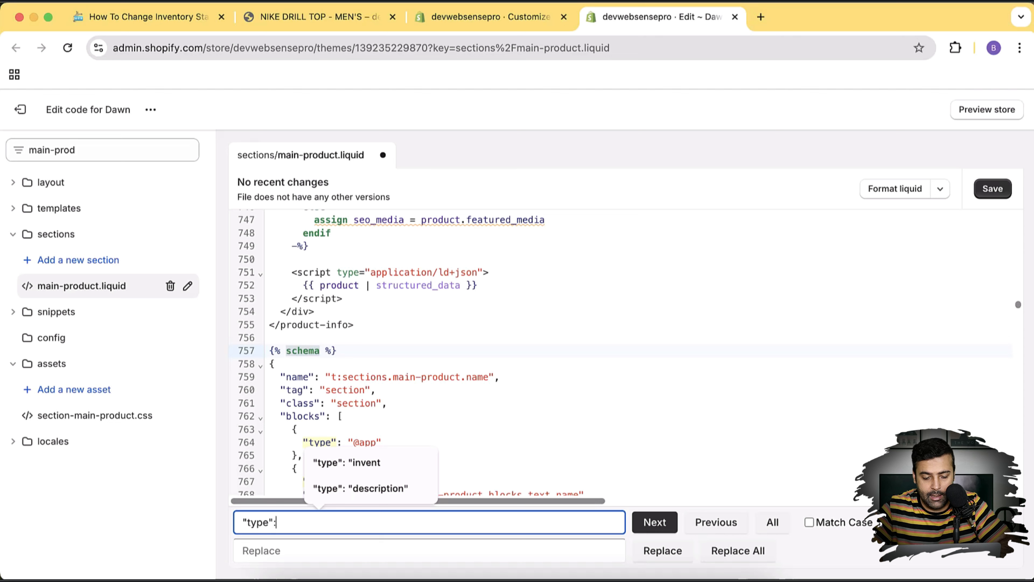
text(pe": invent)
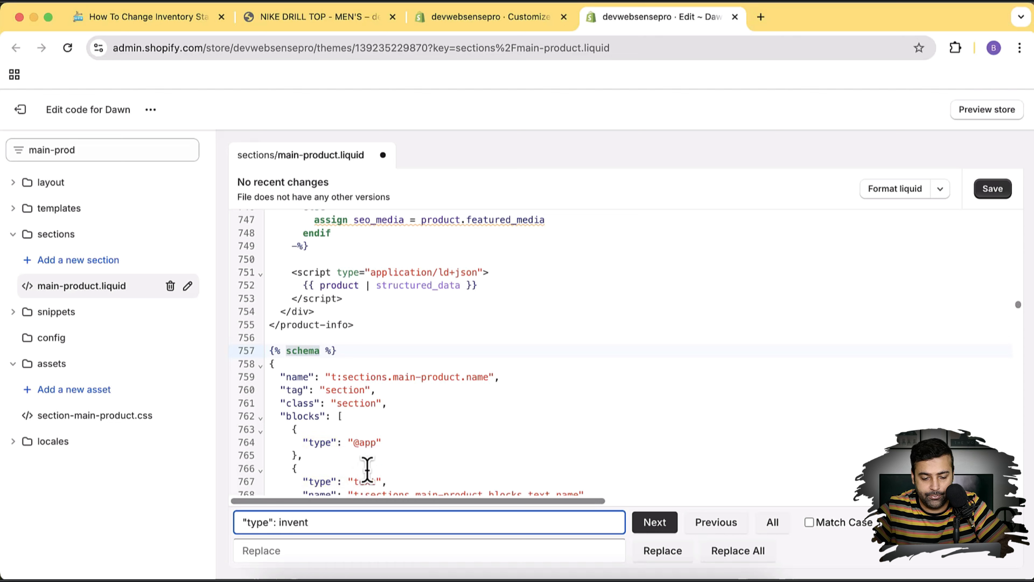
click(654, 522)
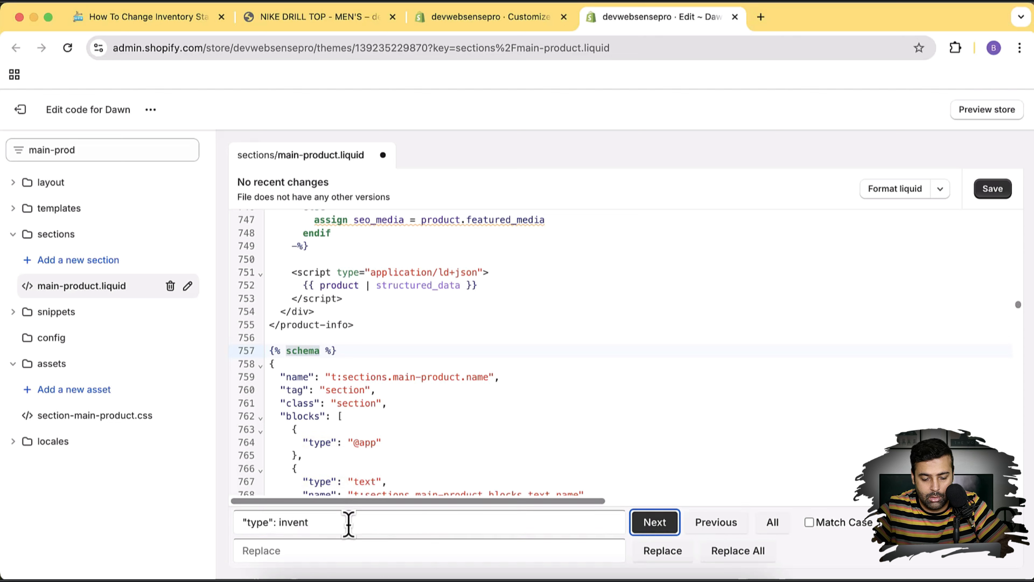
click(280, 523)
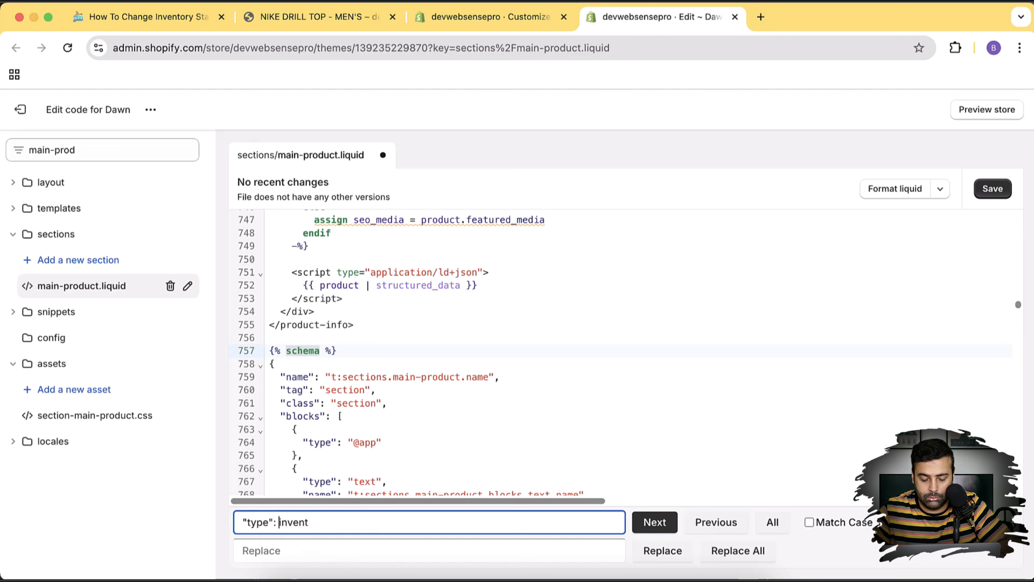
click(655, 522)
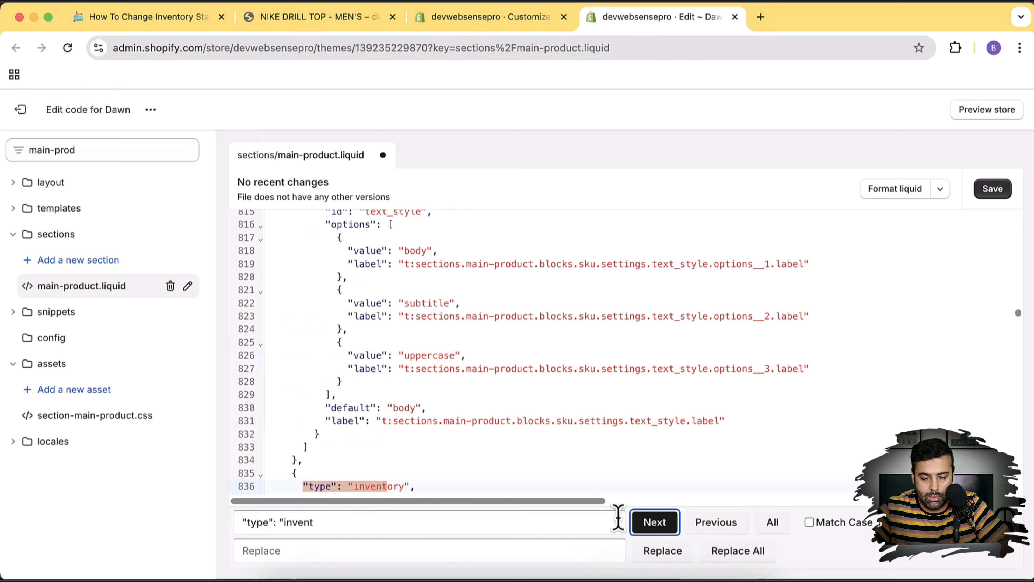
Step: Insert an empty line directly after the opening "settings": [ of the inventory block in the schema
scroll(671, 270, down, 5)
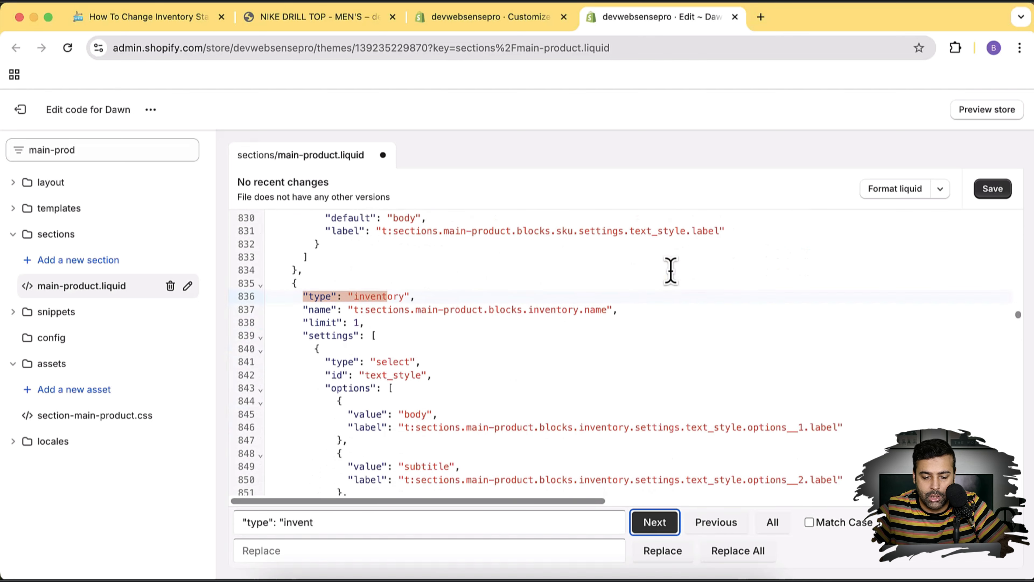
click(397, 336)
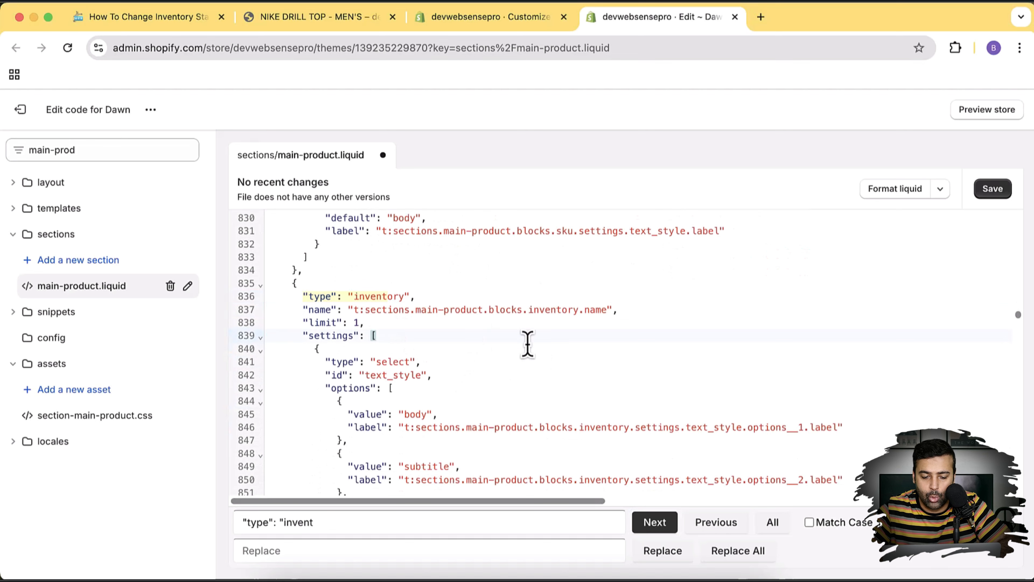
key(Return)
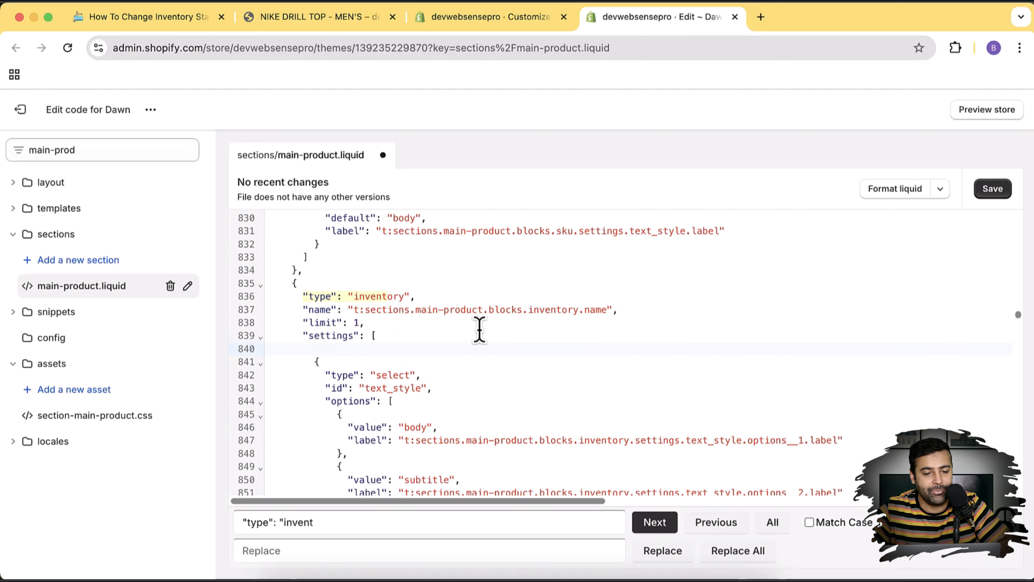
Step: Switch to the websensepro tutorial article and copy the schema settings code containing the show_inventory checkbox and show_inventory_text field
click(159, 25)
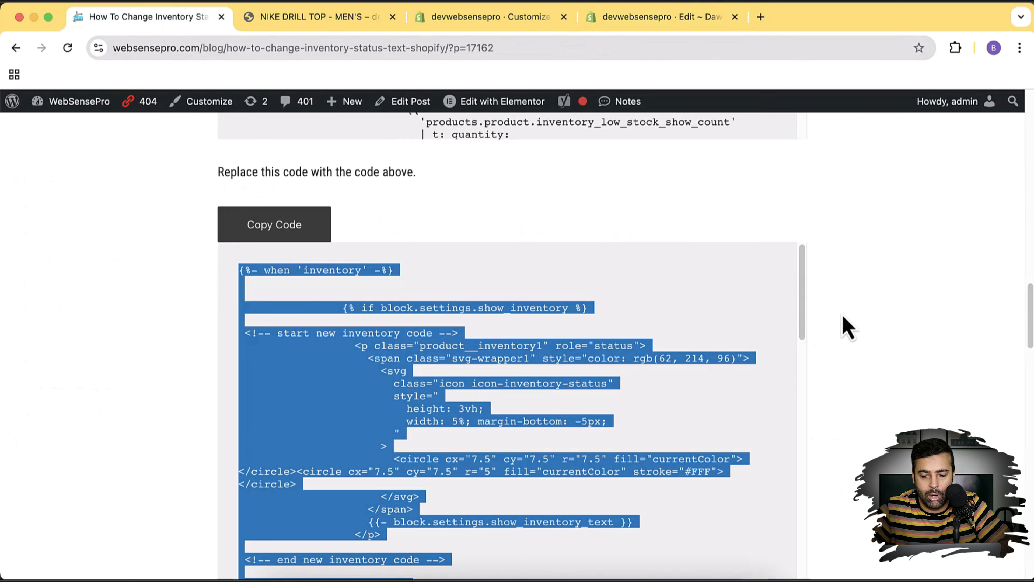
click(851, 323)
scroll(867, 285, down, 1)
scroll(868, 285, down, 10)
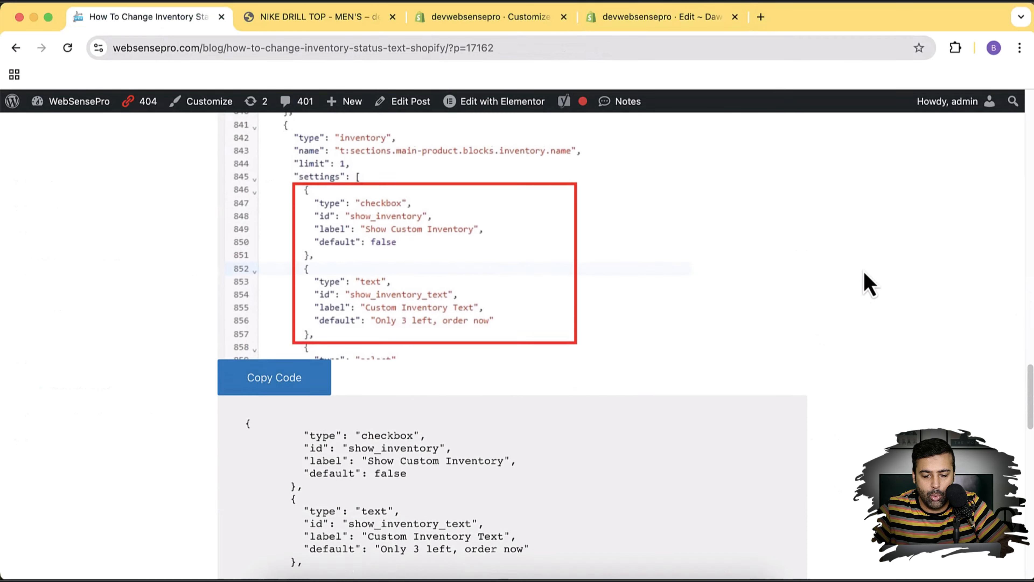
scroll(869, 286, up, 1)
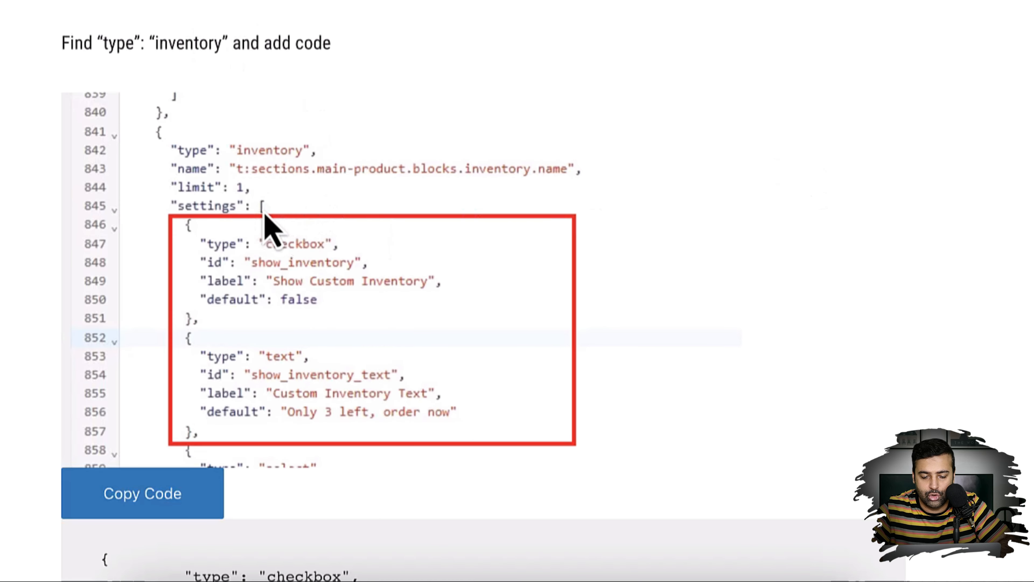
scroll(942, 178, down, 5)
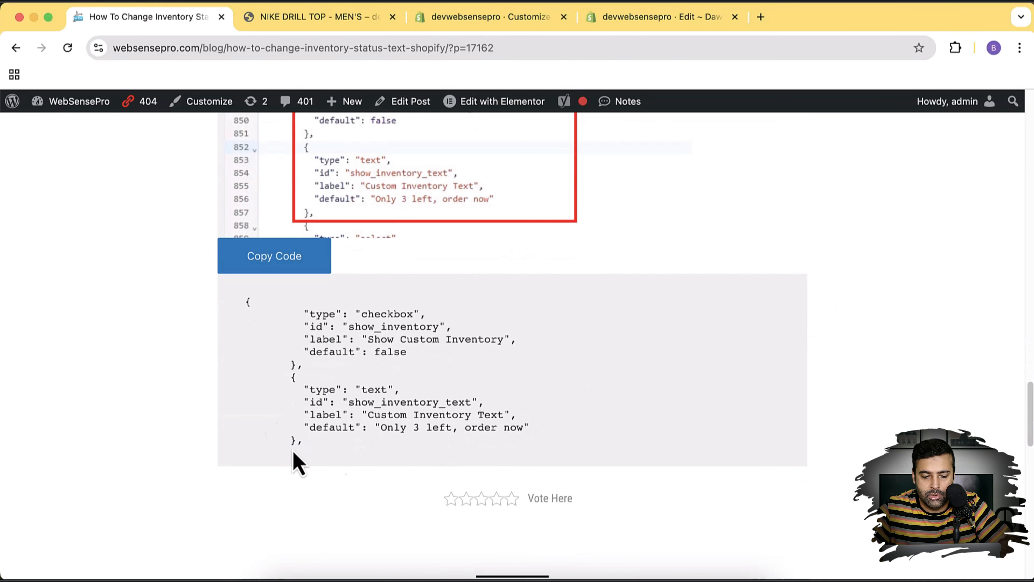
click(295, 268)
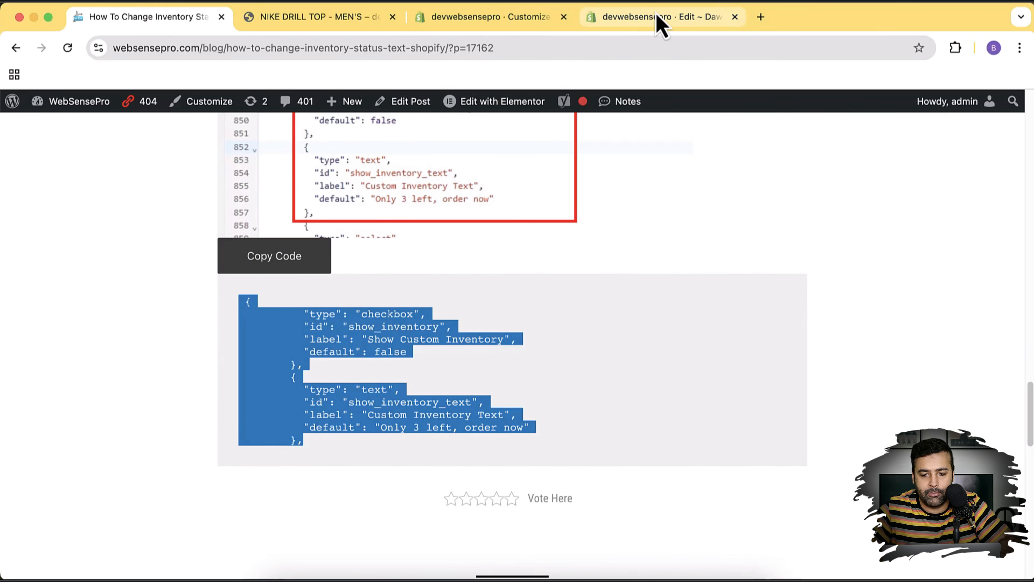
Step: Return to the Dawn code editor, paste the copied settings at the empty line in the inventory block, and save main-product.liquid
click(662, 23)
click(364, 352)
key(super+v)
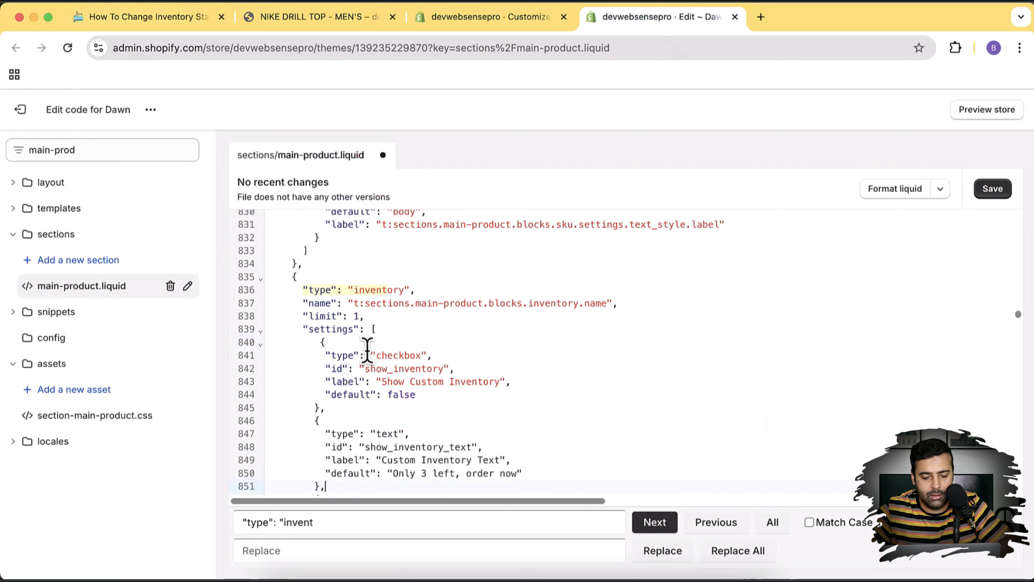
click(1006, 195)
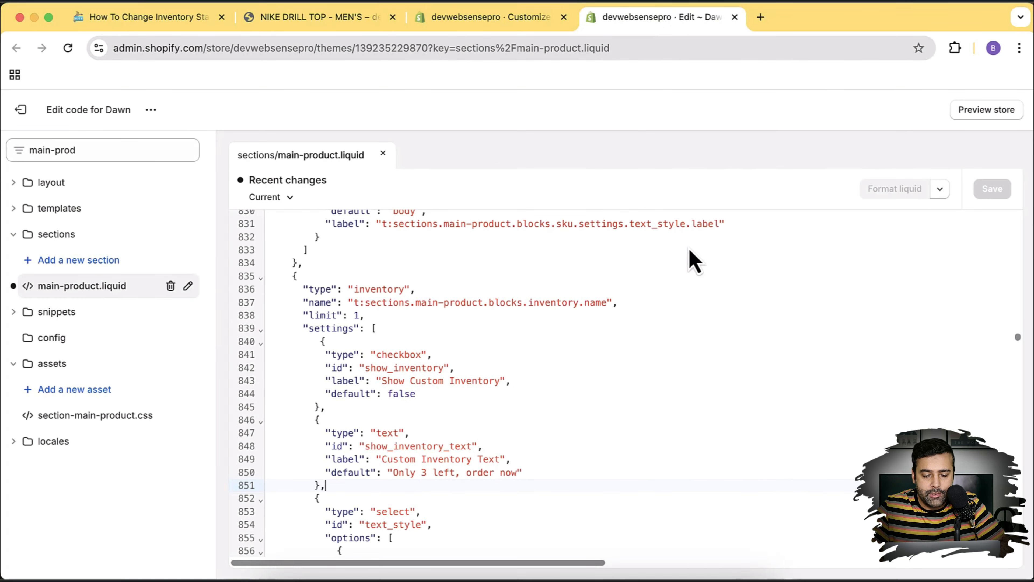
Step: Switch to the theme customizer, reload it, enable Show Custom Inventory in the Inventory status block, and save
click(482, 22)
click(468, 48)
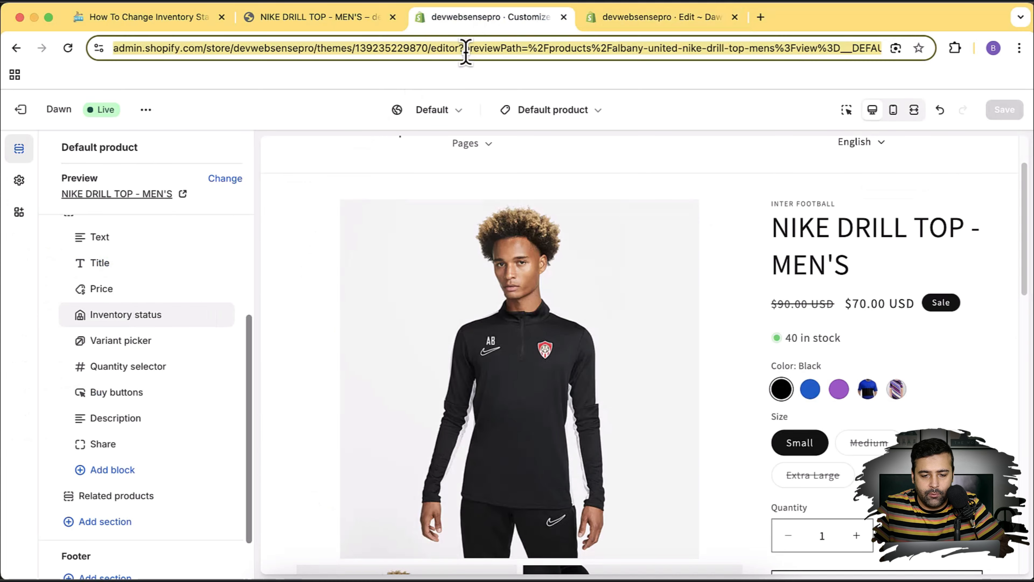
key(Return)
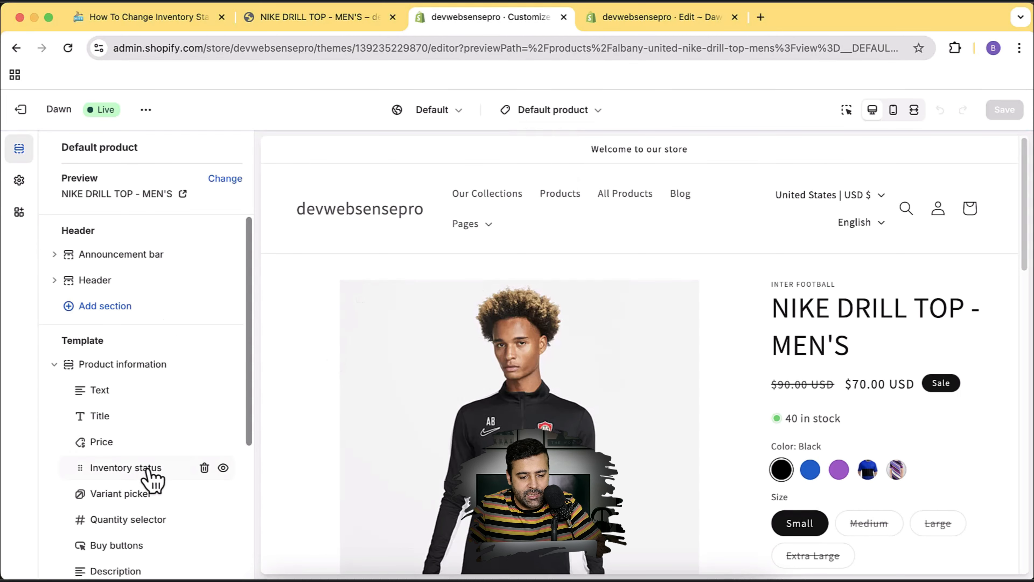
click(150, 478)
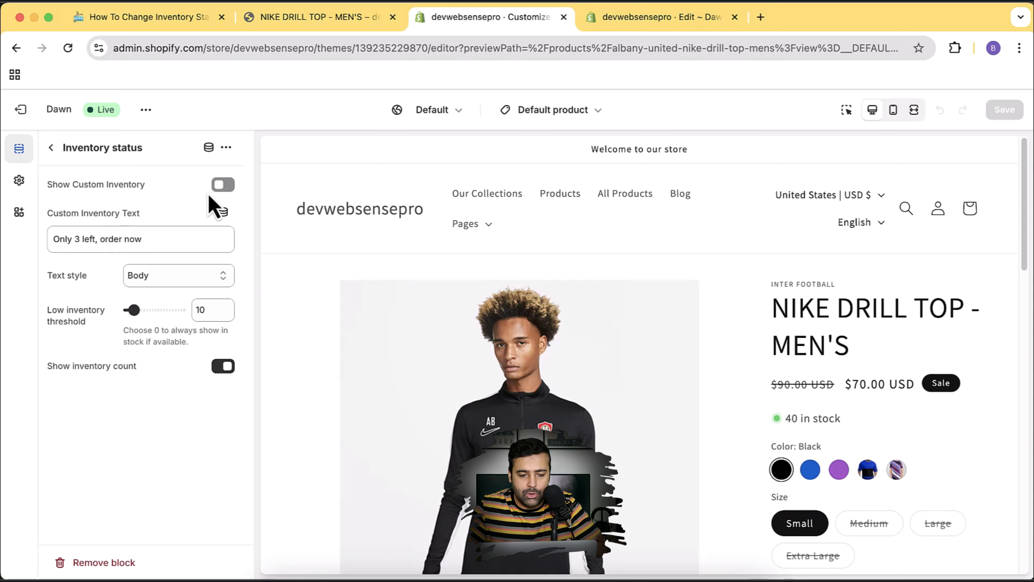
click(223, 185)
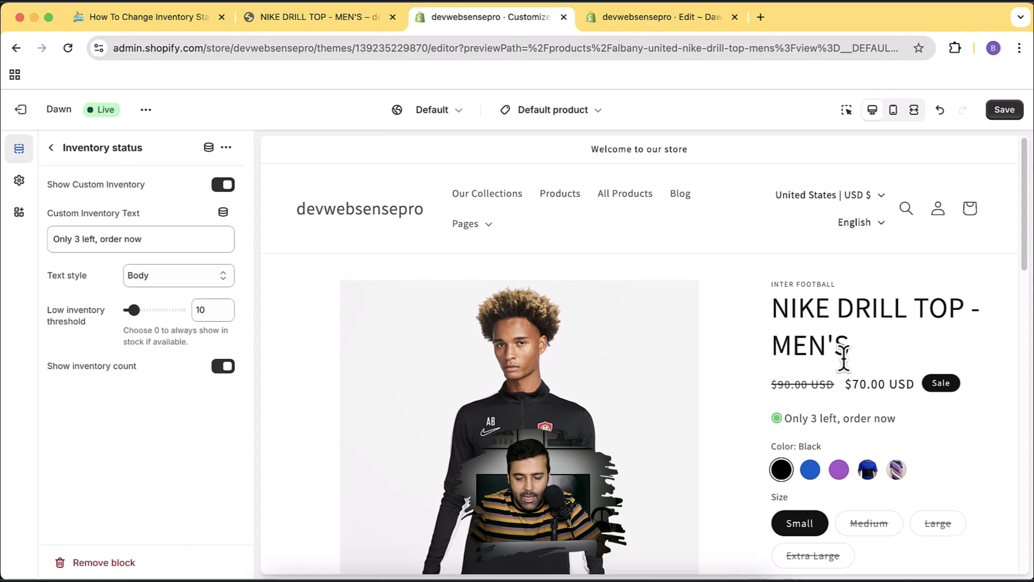
click(1006, 119)
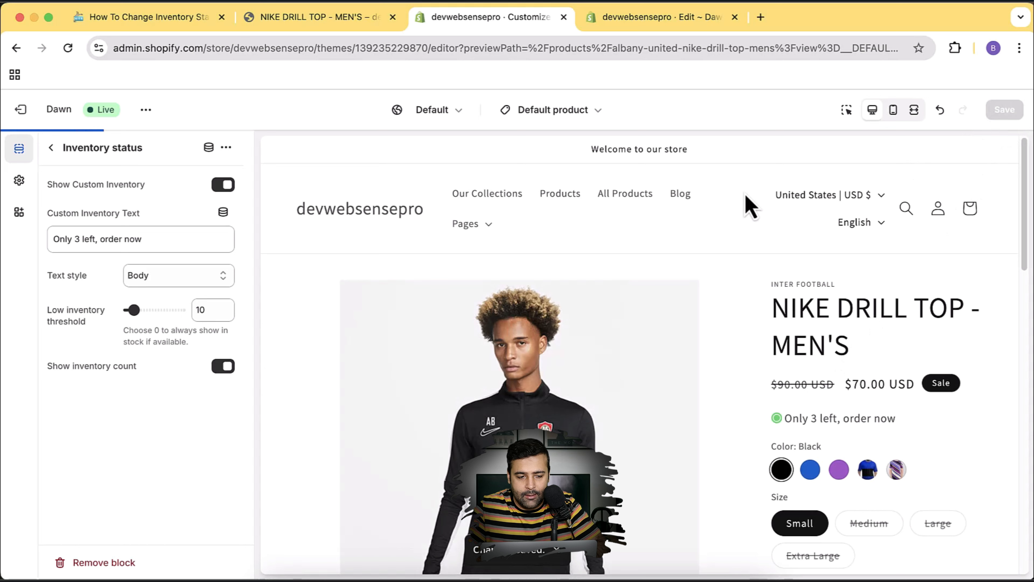
Step: Reload the NIKE DRILL TOP storefront page and switch through the other colour variants to check the inventory text
click(331, 26)
click(367, 48)
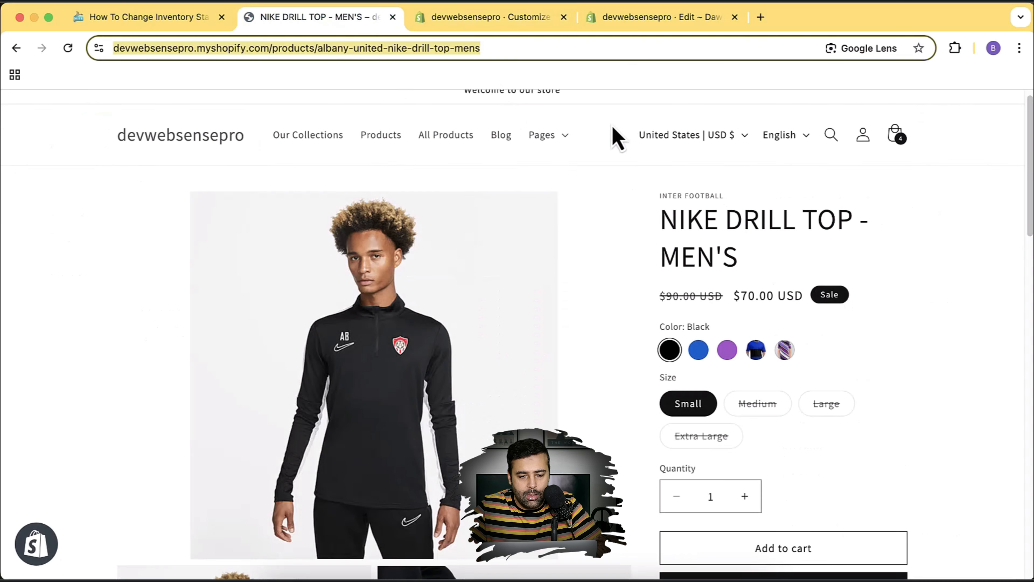
key(Return)
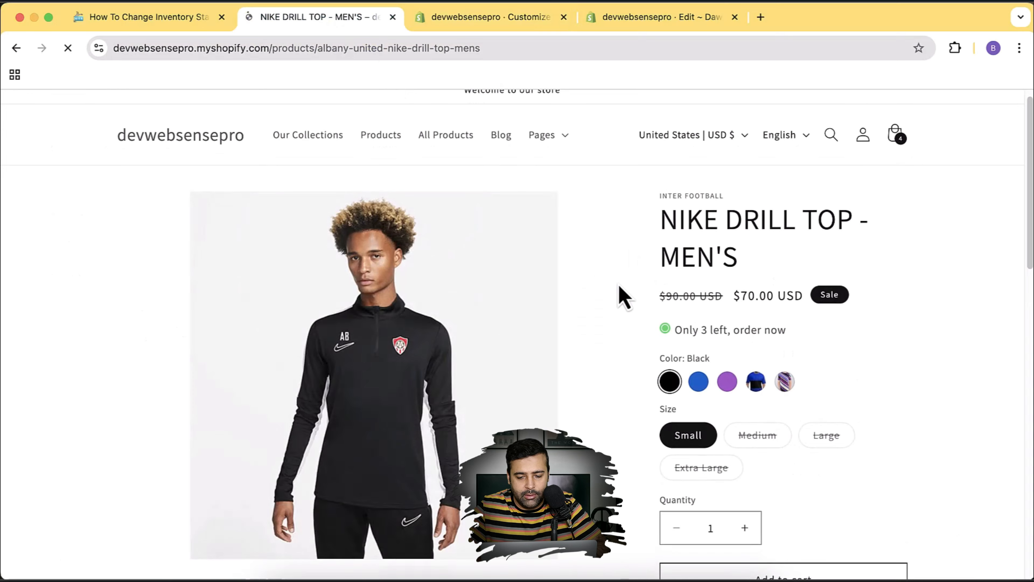
click(699, 390)
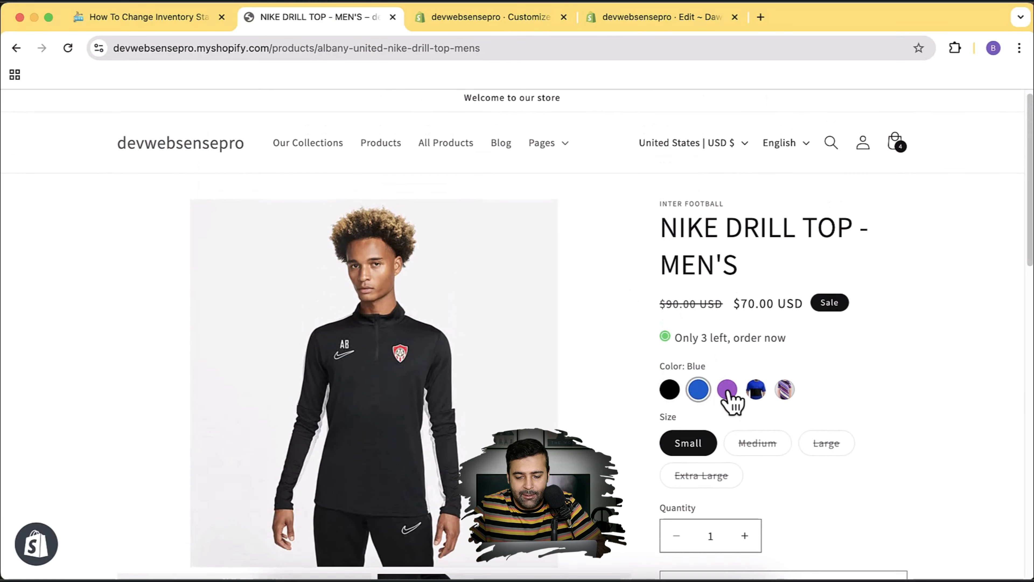
click(727, 390)
click(755, 390)
click(784, 390)
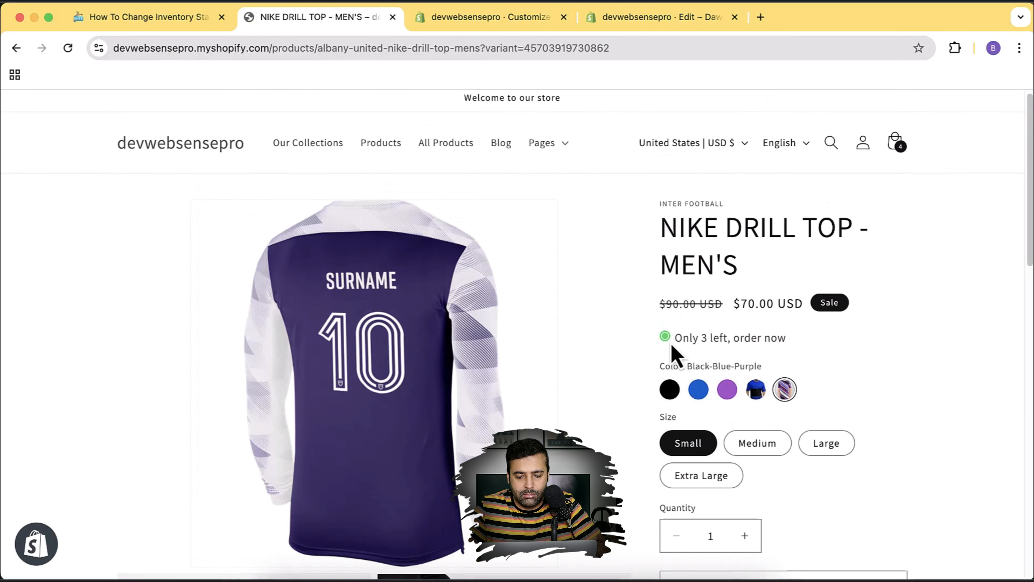
Step: Examine the custom inventory status line beneath the price on the product page
triple_click(688, 337)
click(749, 334)
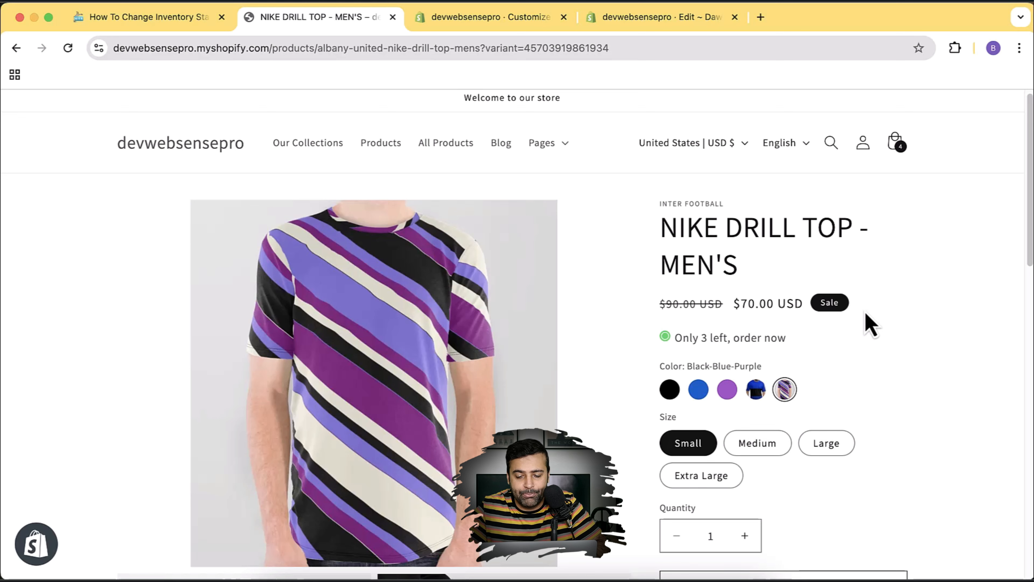
double_click(735, 337)
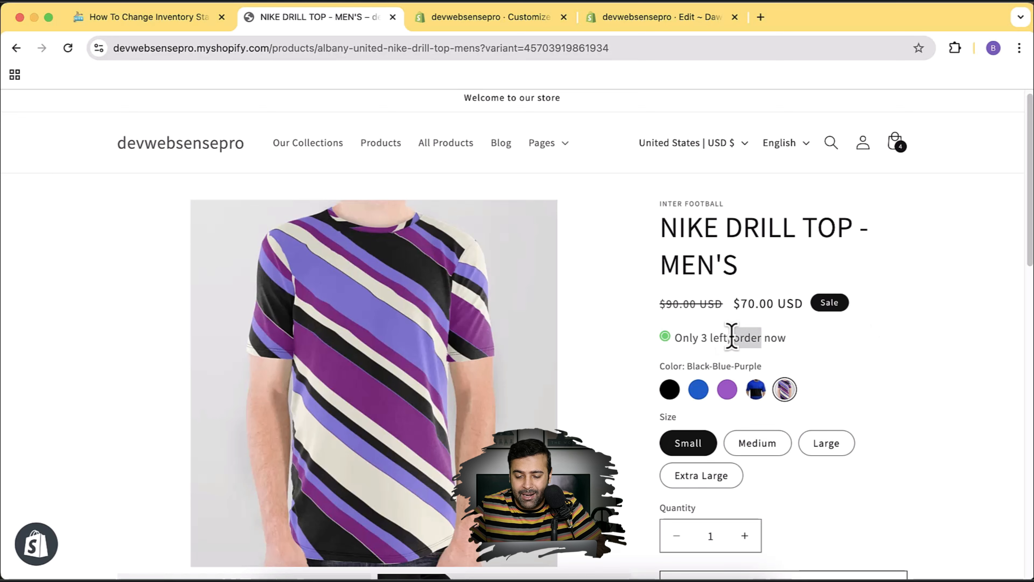
scroll(909, 328, down, 2)
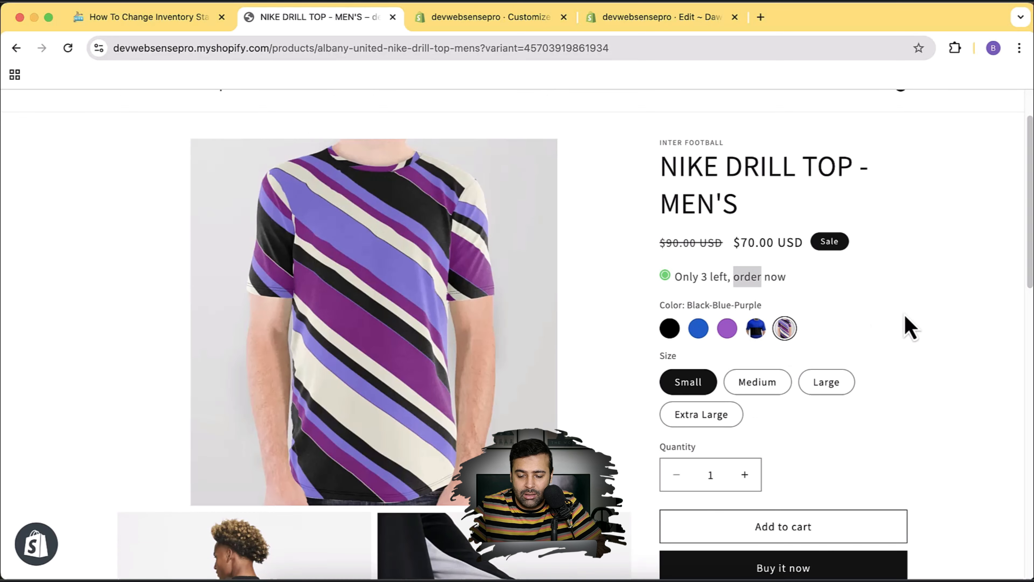
triple_click(707, 277)
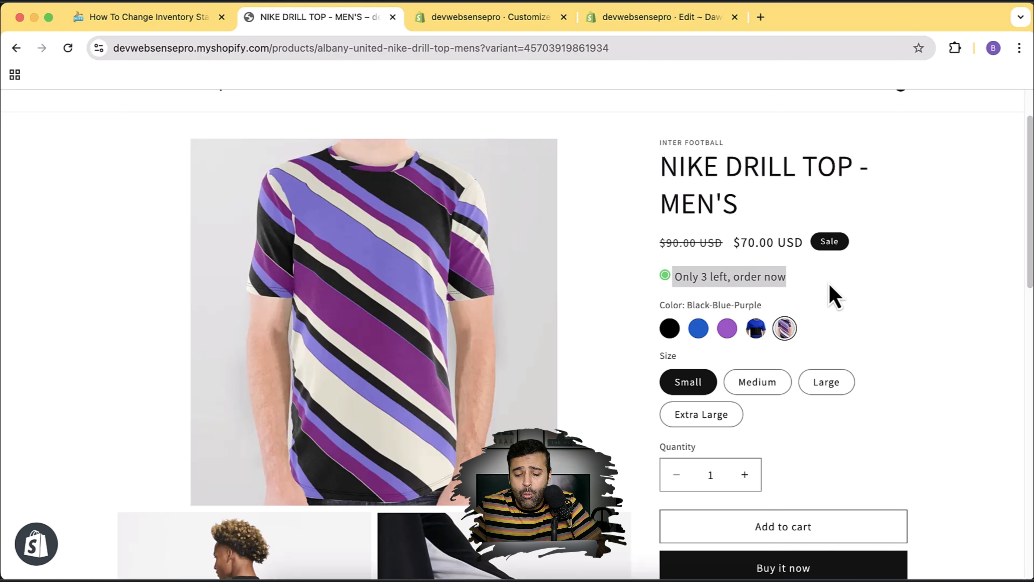
Step: Return to the theme customizer and open a new product metafield definition from the dynamic sources of Custom Inventory Text
click(508, 22)
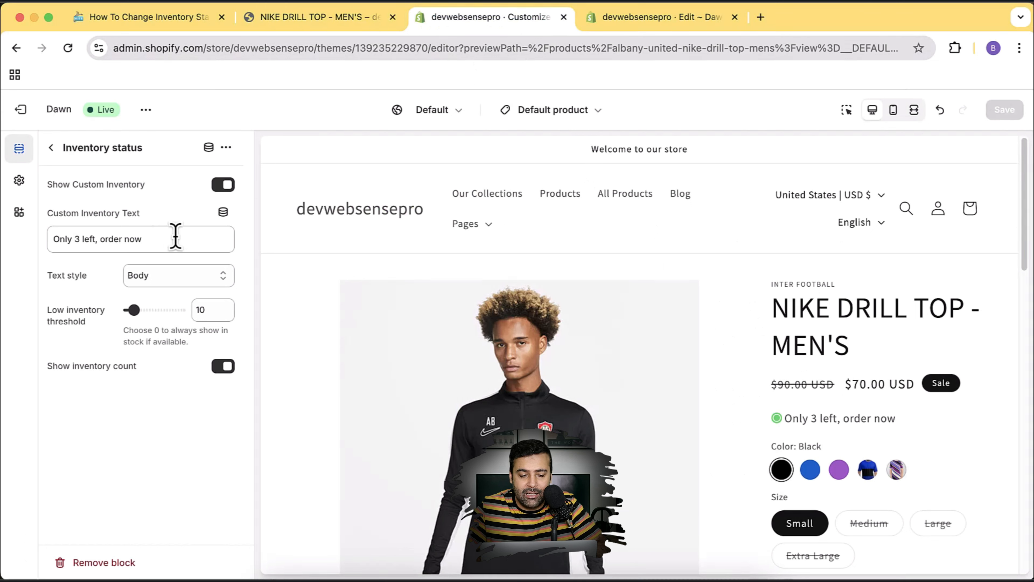
click(223, 212)
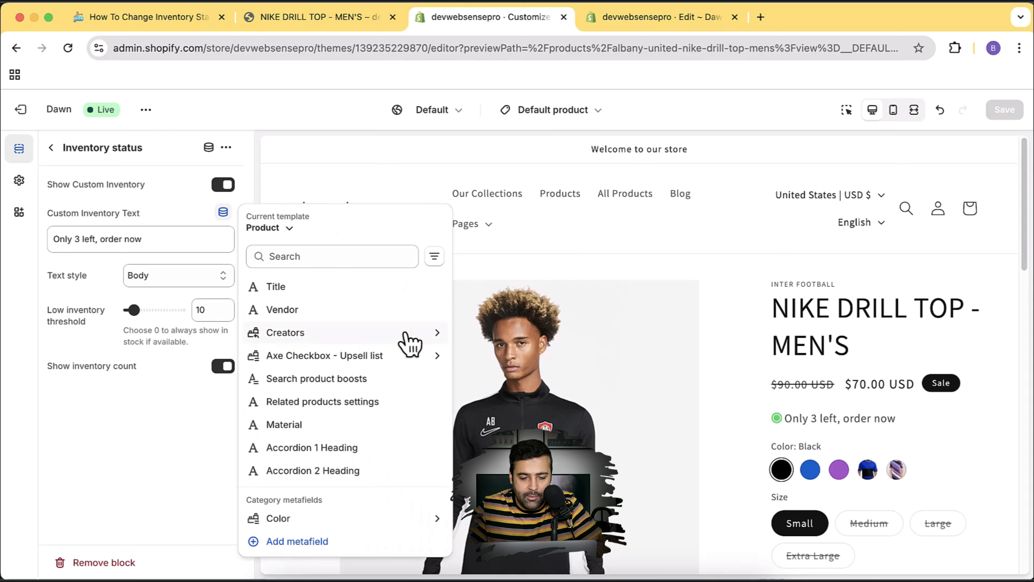
click(289, 230)
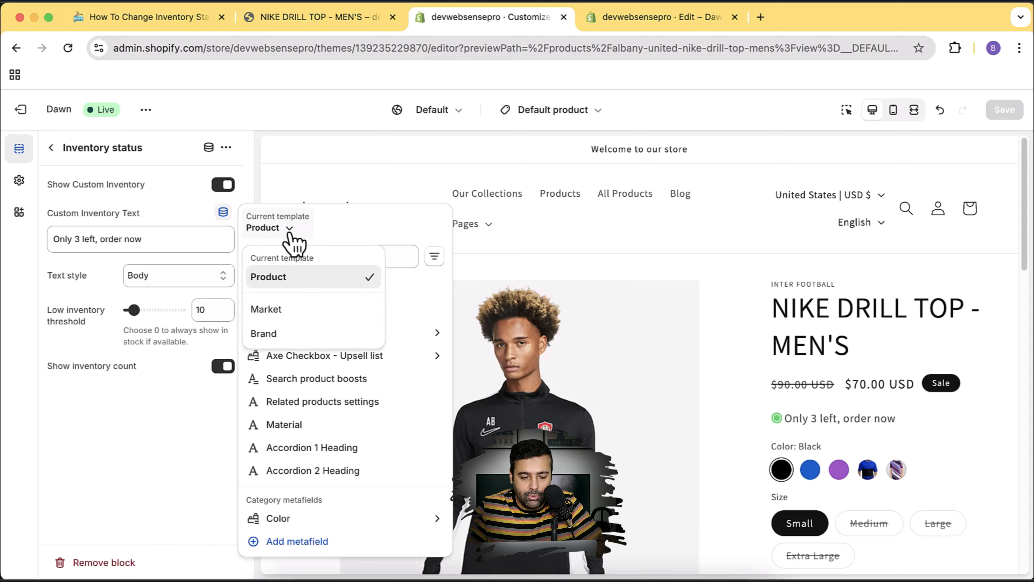
click(290, 234)
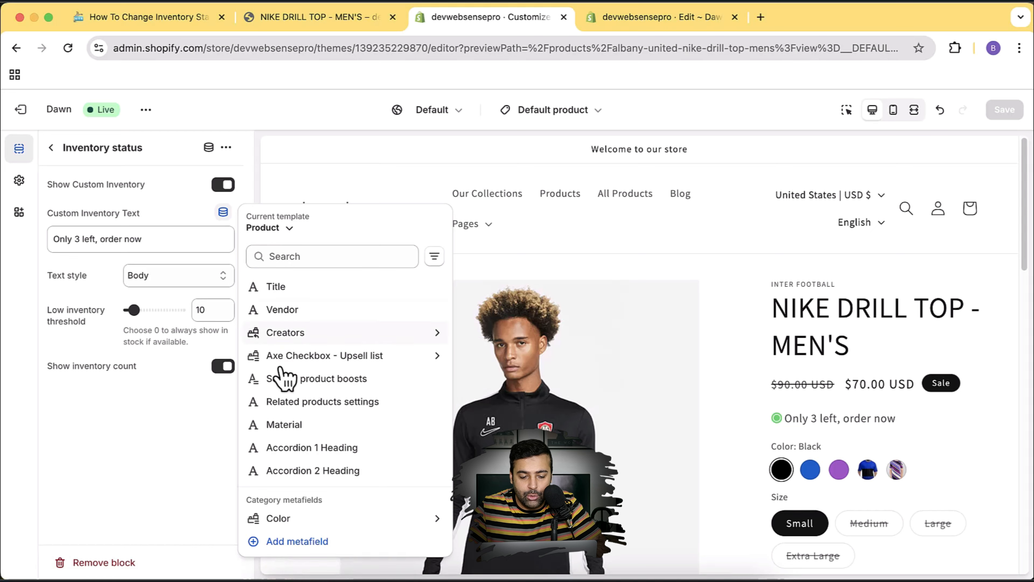
click(223, 216)
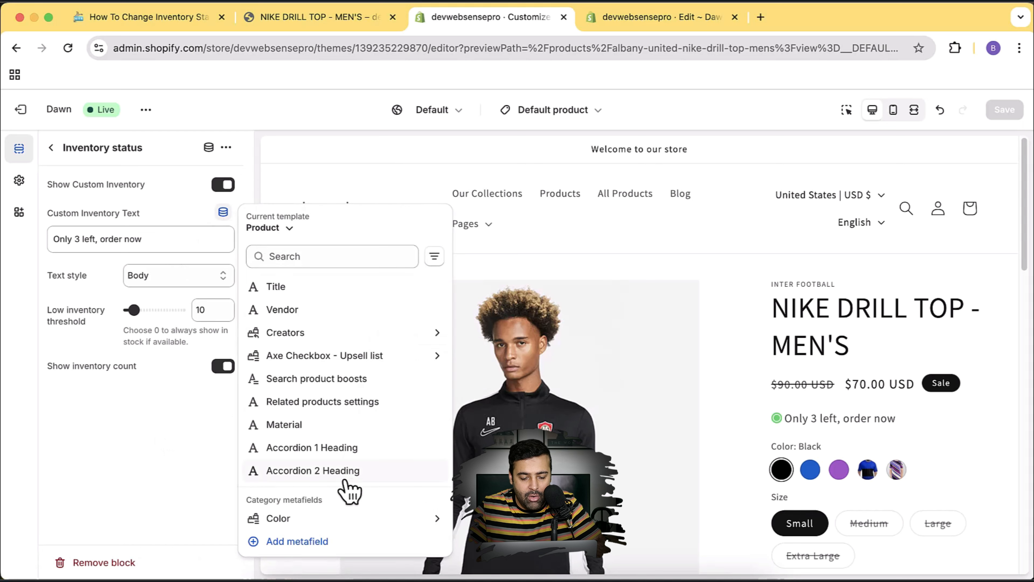
click(322, 541)
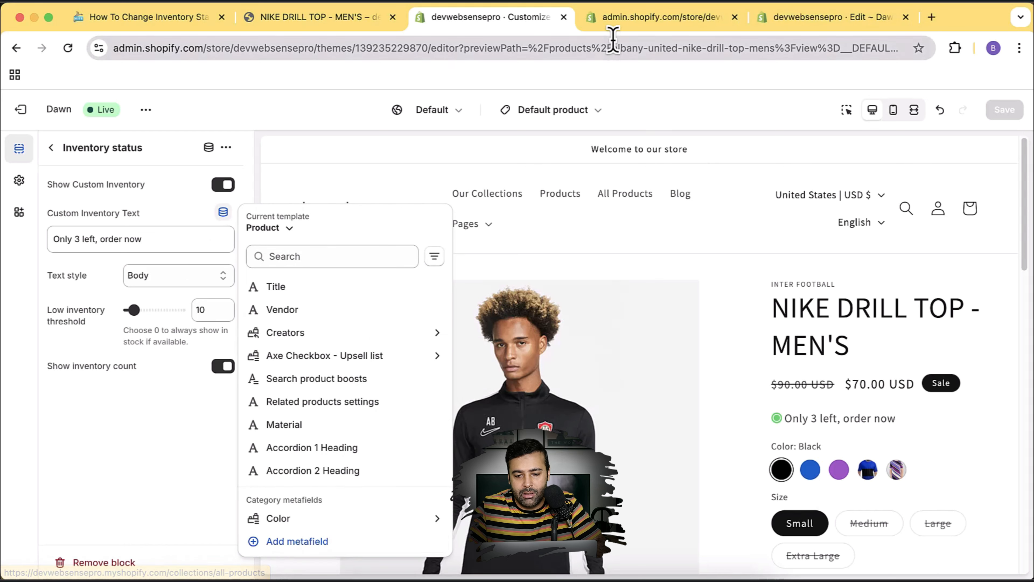
click(635, 19)
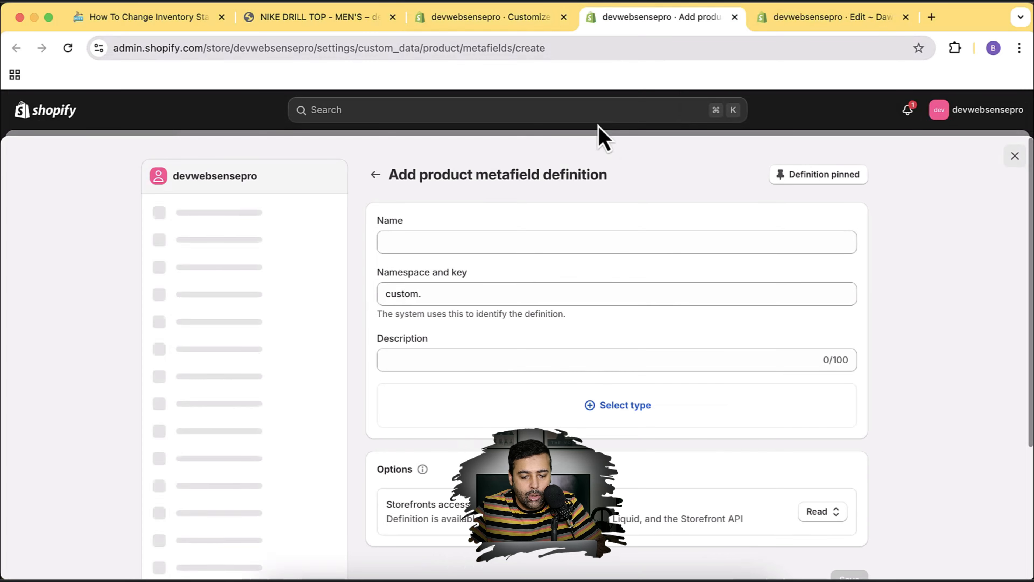
Step: Name the product metafield definition Inventory Text and set its type to Single line text
click(509, 241)
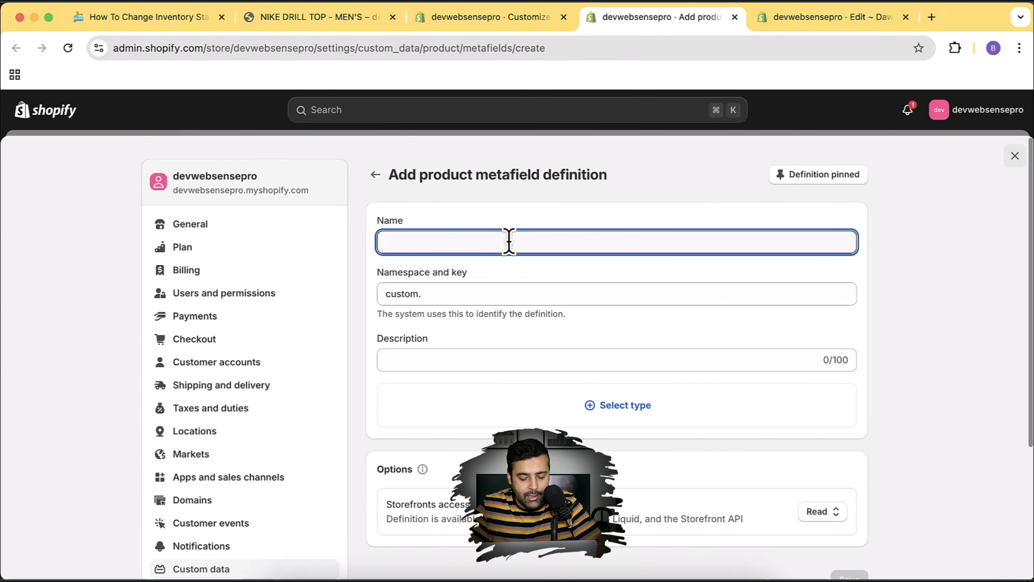
text(Inventory Text)
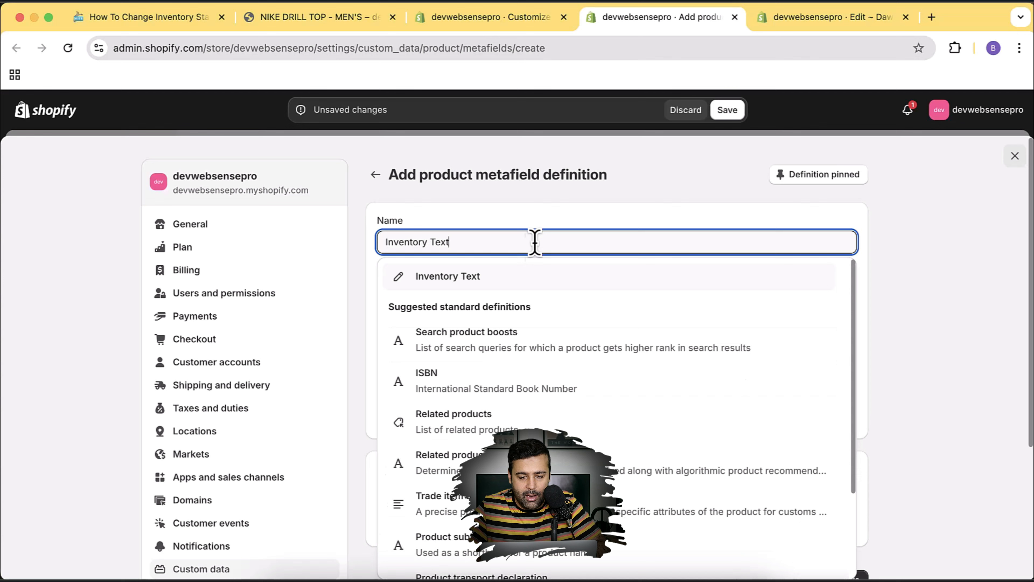
click(493, 281)
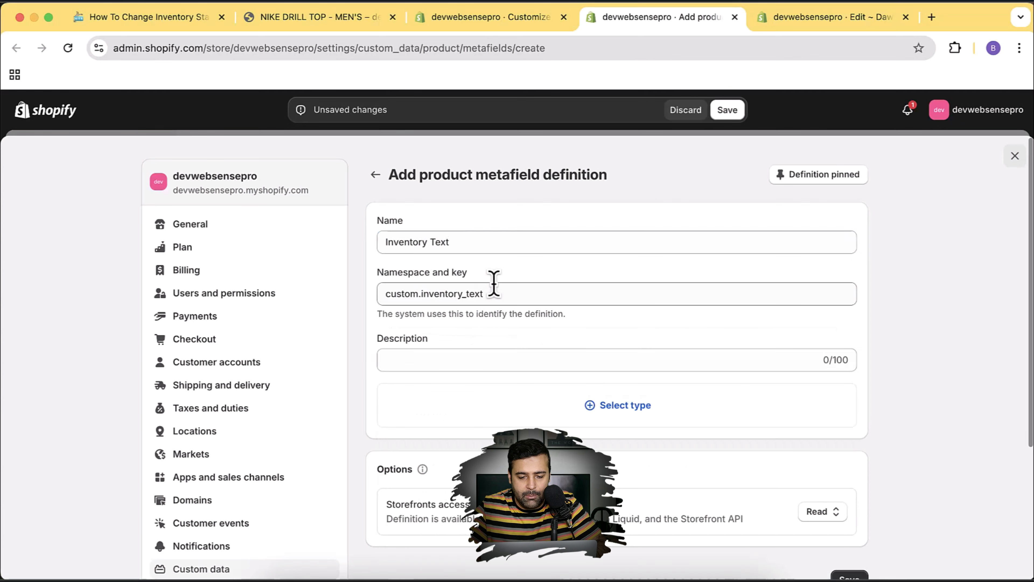
click(611, 405)
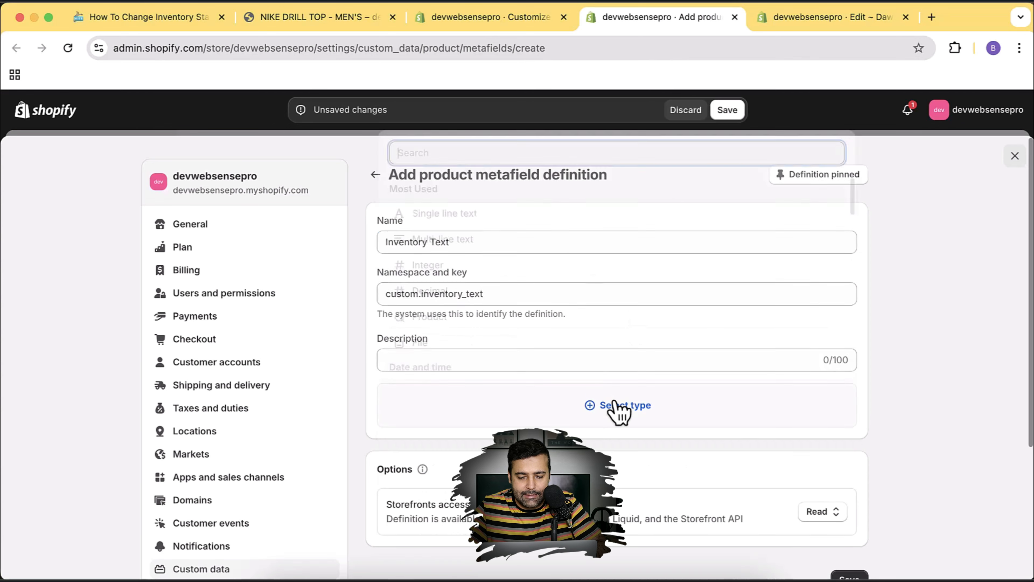
click(452, 220)
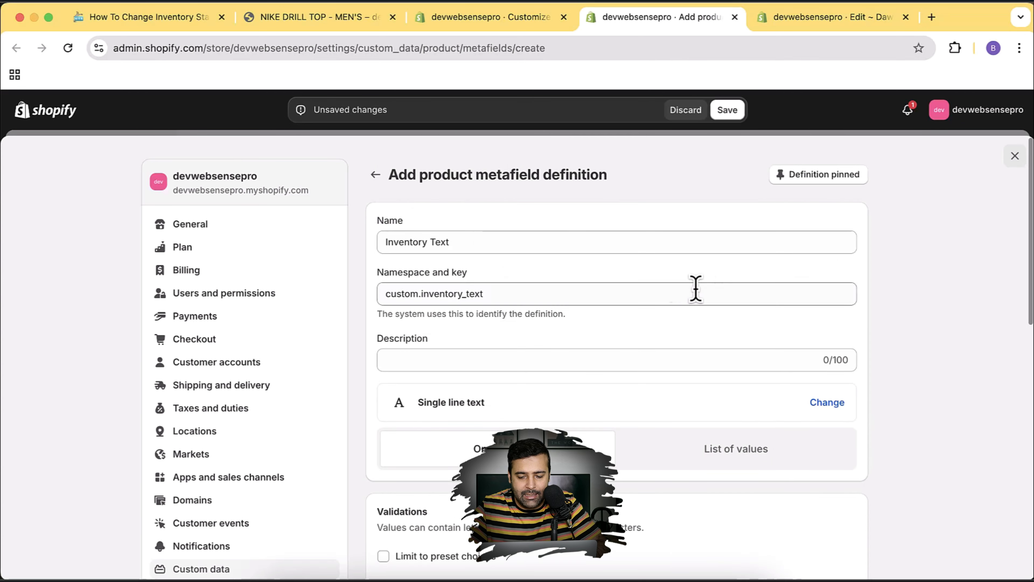
Step: Save the metafield definition and insert Inventory Text as a dynamic source in the Inventory status block's Custom Inventory Text
click(731, 111)
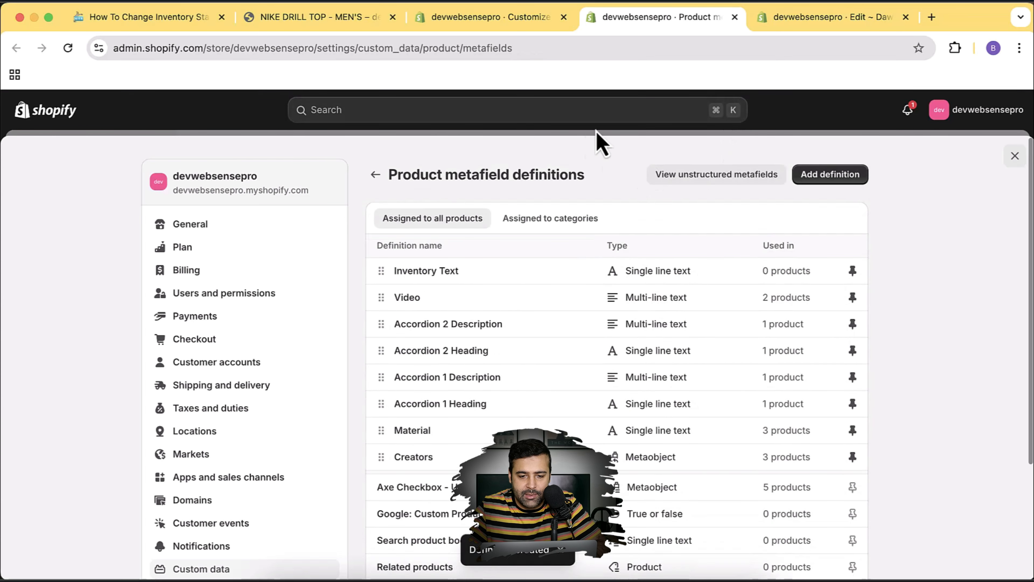
click(513, 29)
click(122, 431)
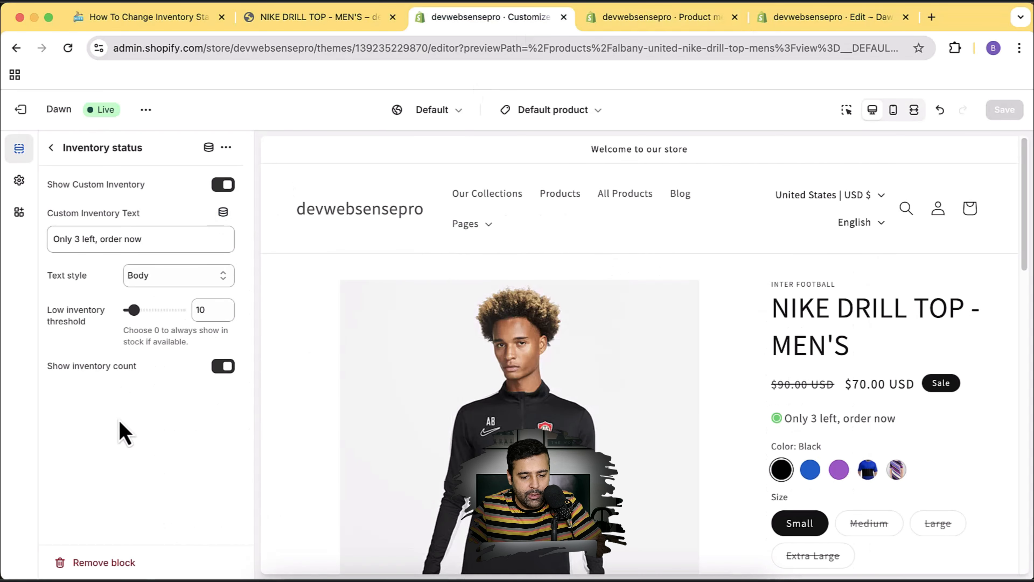
click(223, 212)
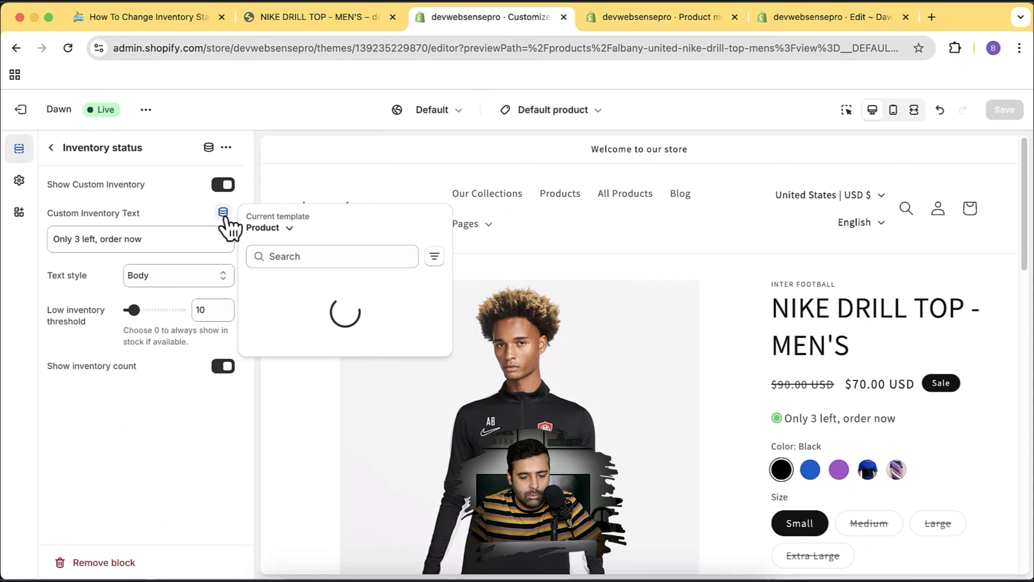
scroll(389, 428, down, 1)
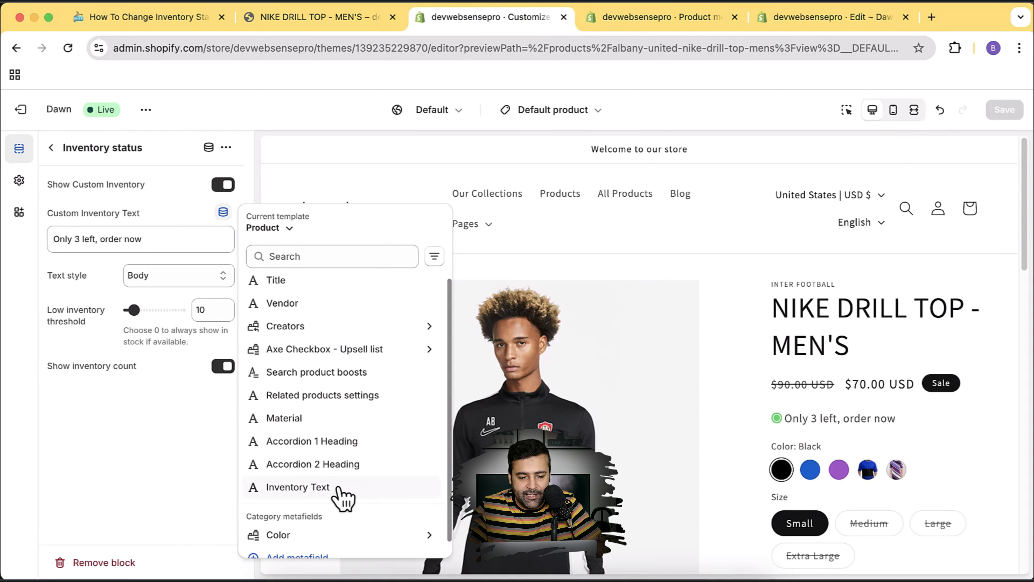
click(297, 487)
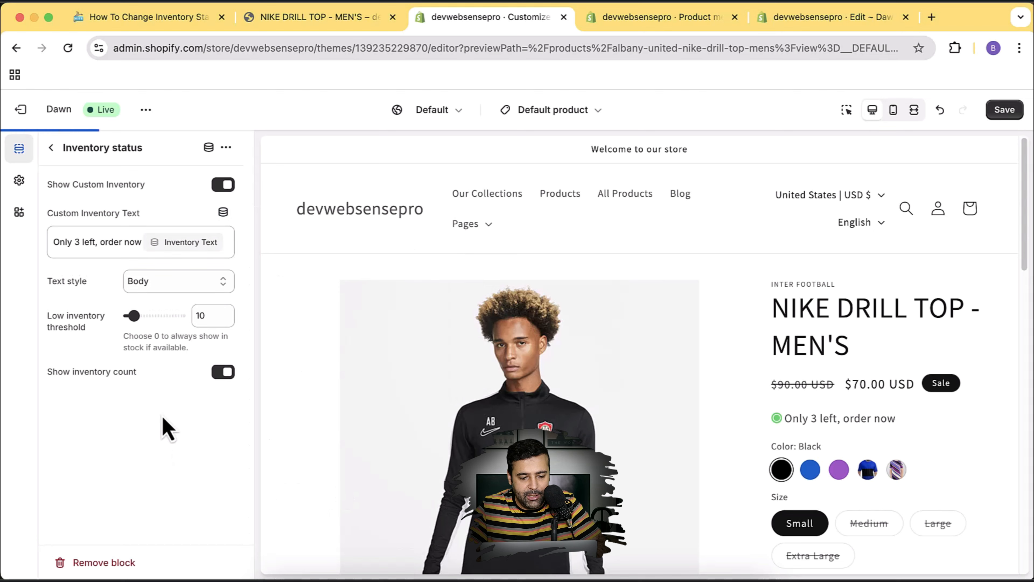
Step: Remove the static text before the Inventory Text source in Custom Inventory Text and save the theme
click(122, 244)
key(super+BackSpace)
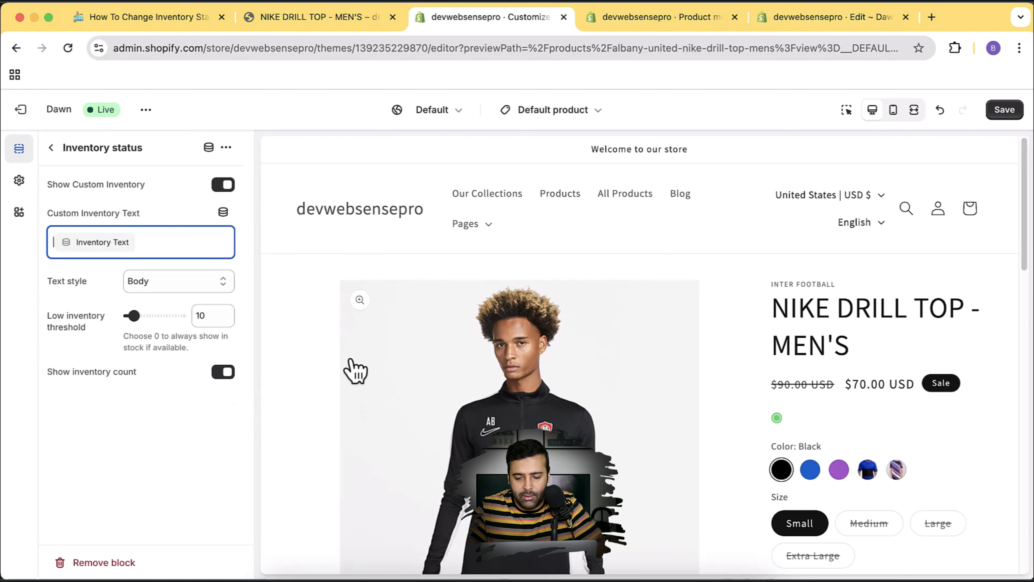
click(996, 115)
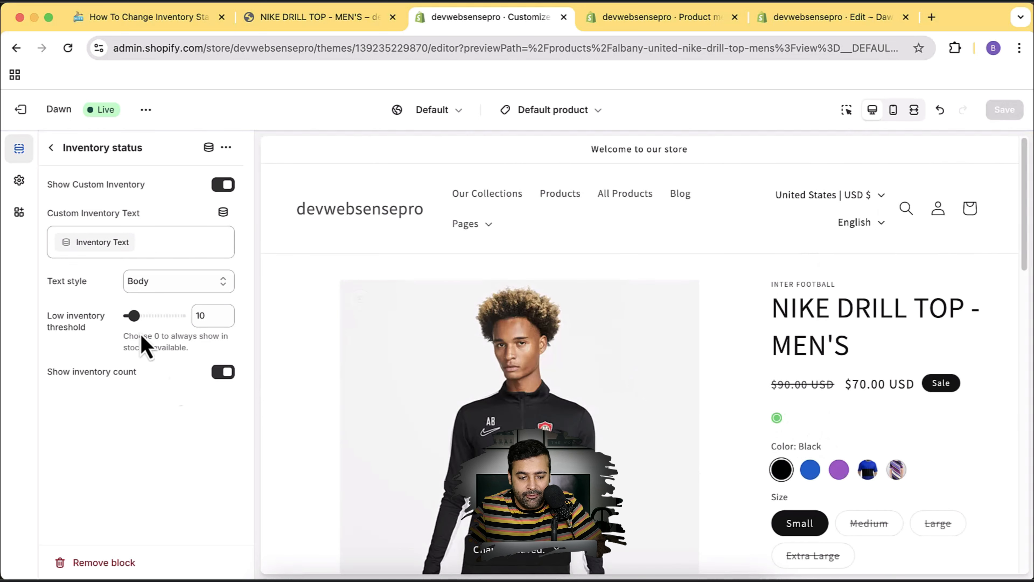
Step: Leave the metafield settings and open the NIKE DRILL TOP - MEN'S product from the admin product list
click(668, 17)
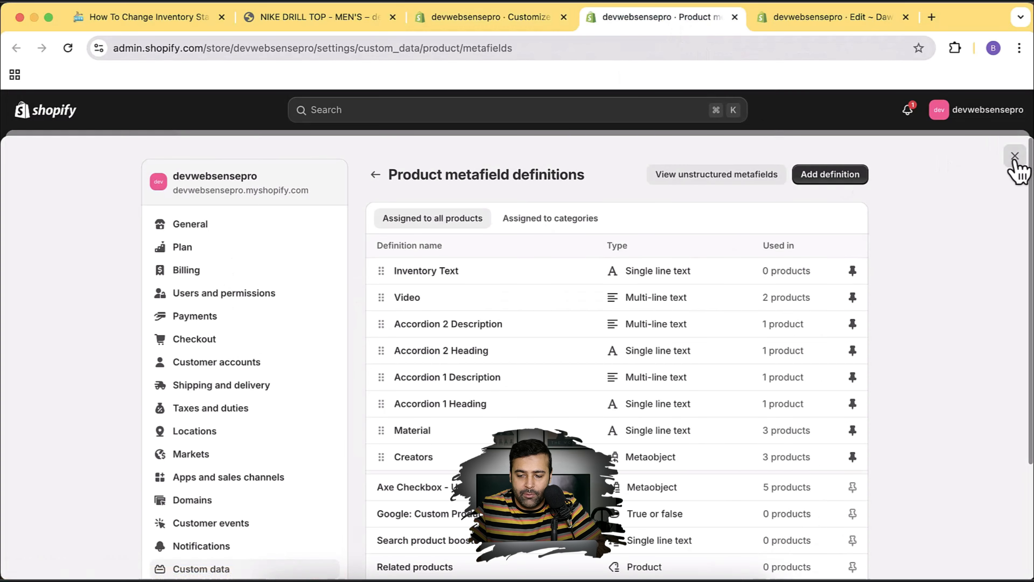
click(1015, 157)
click(114, 190)
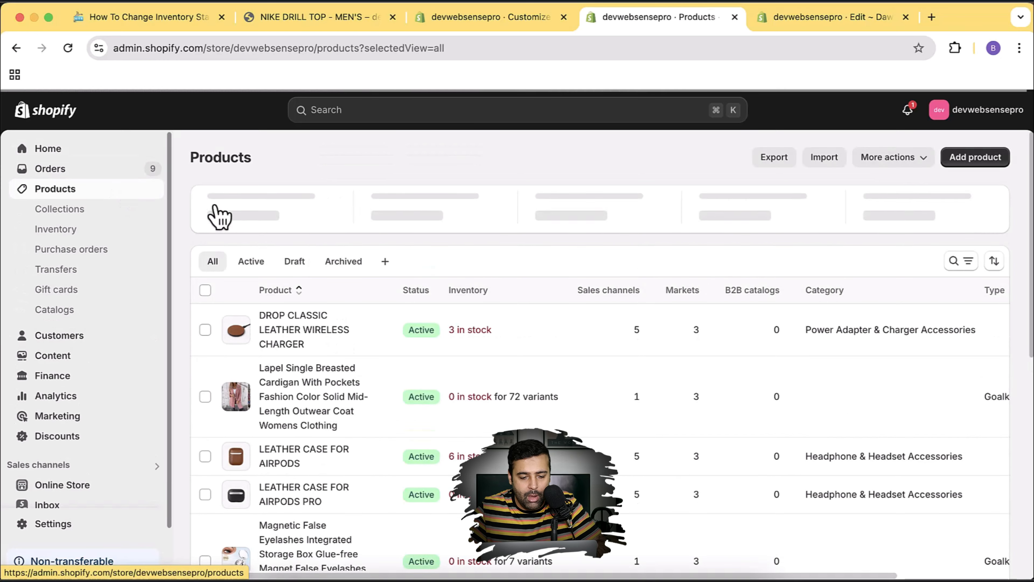
scroll(432, 401, down, 10)
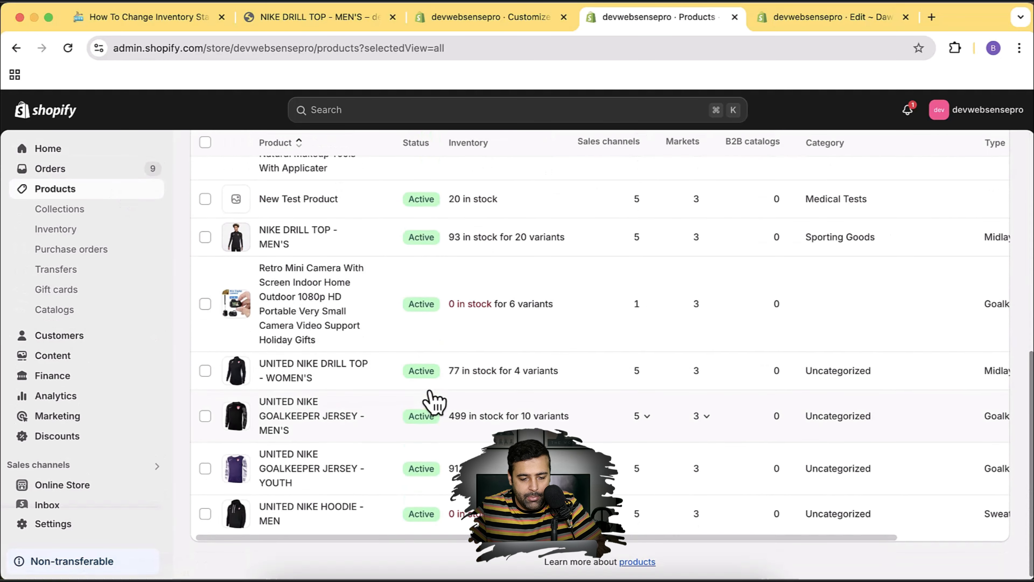
click(279, 261)
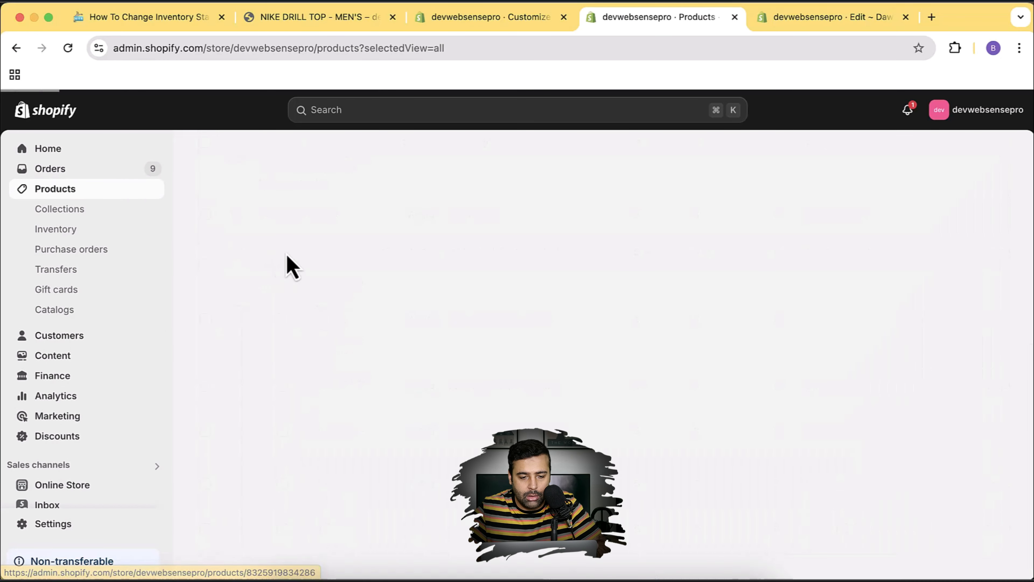
Step: Set the product's Inventory Text metafield to "4 Left Only - Buy Now" and save the product
scroll(733, 263, down, 15)
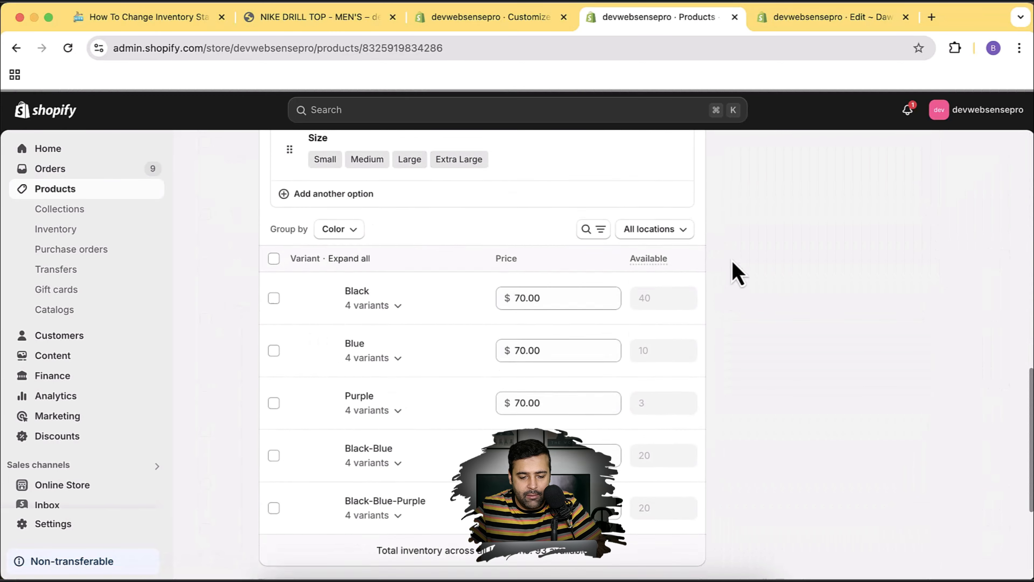
scroll(732, 260, down, 8)
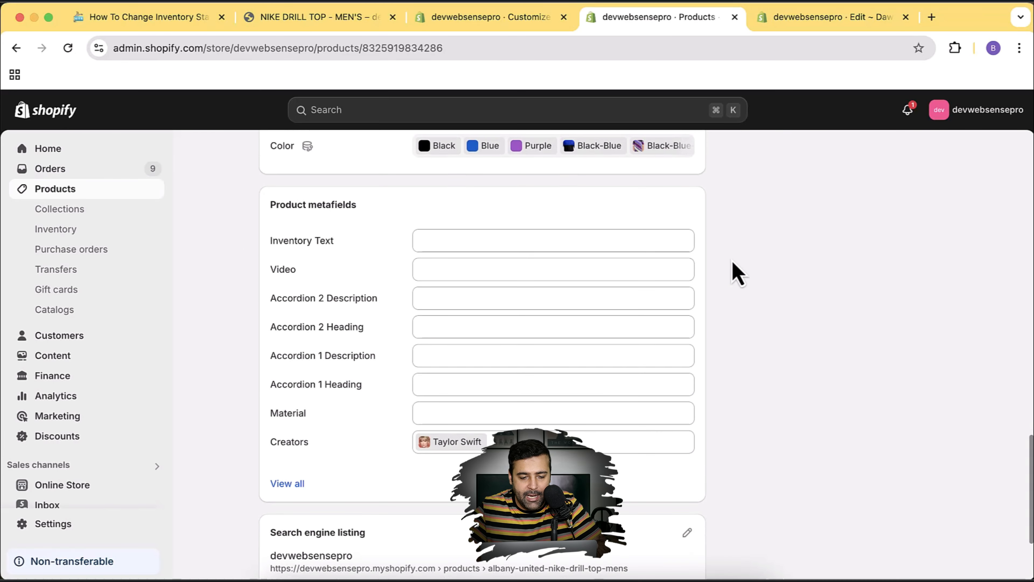
click(436, 241)
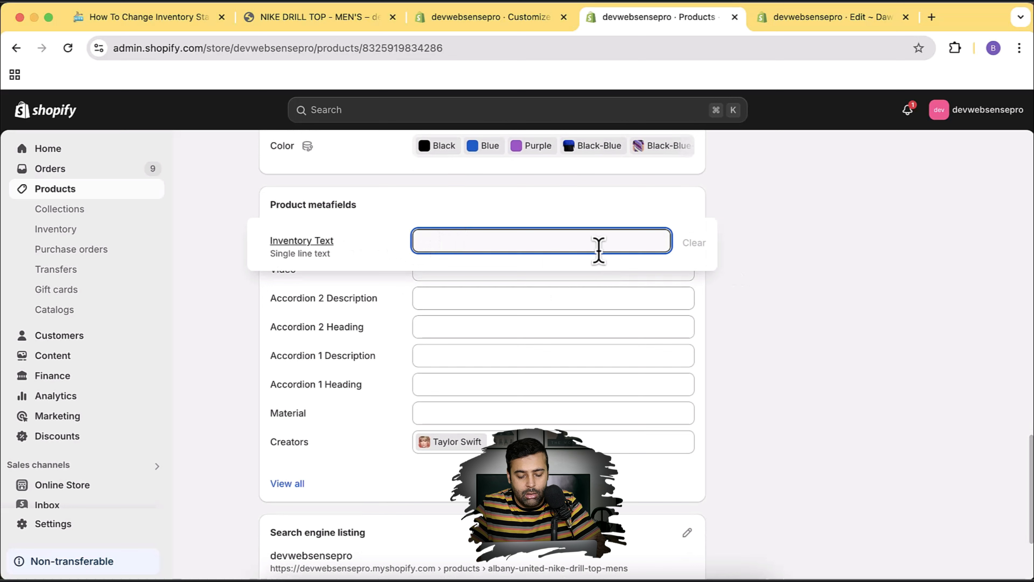
text(4 Left Only - Buy Now)
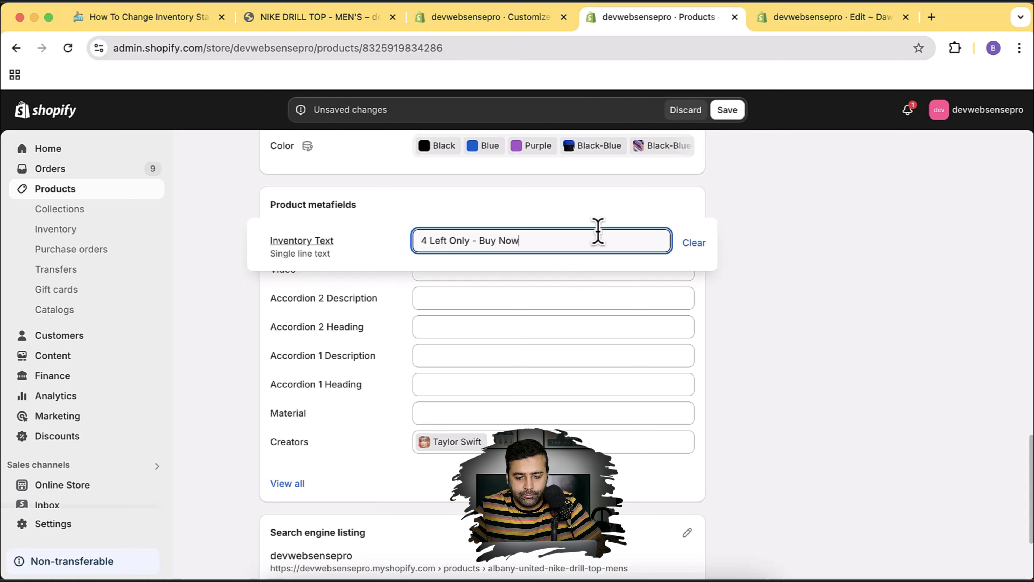
click(728, 111)
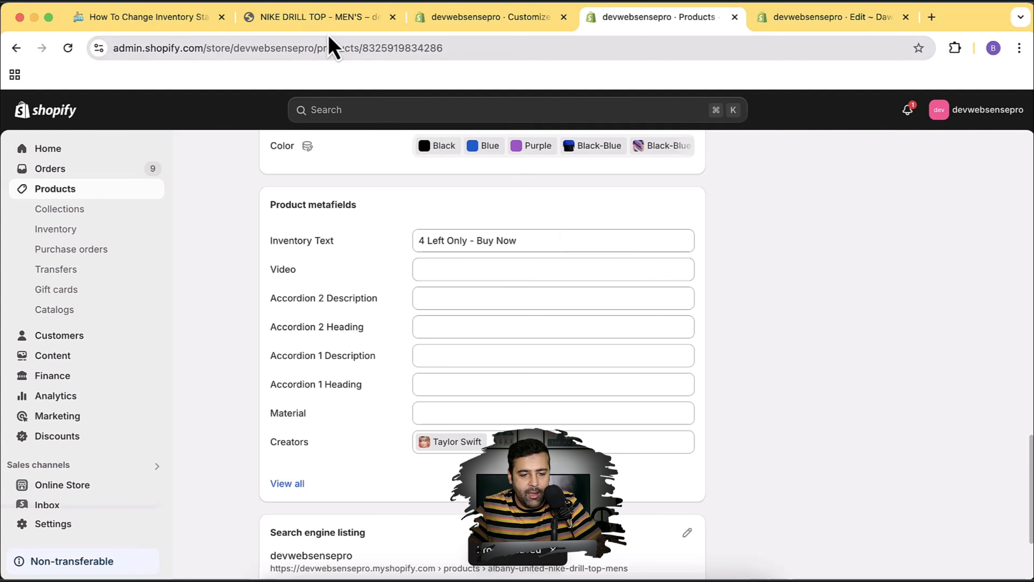
Step: Reload the NIKE DRILL TOP storefront page to check its inventory text
click(333, 19)
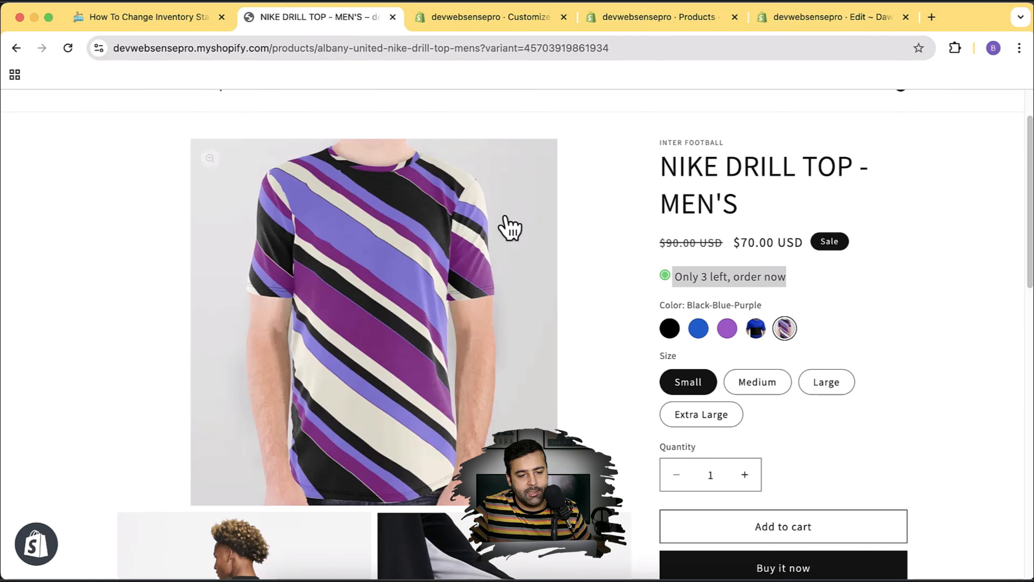
scroll(522, 227, up, 3)
scroll(522, 230, down, 1)
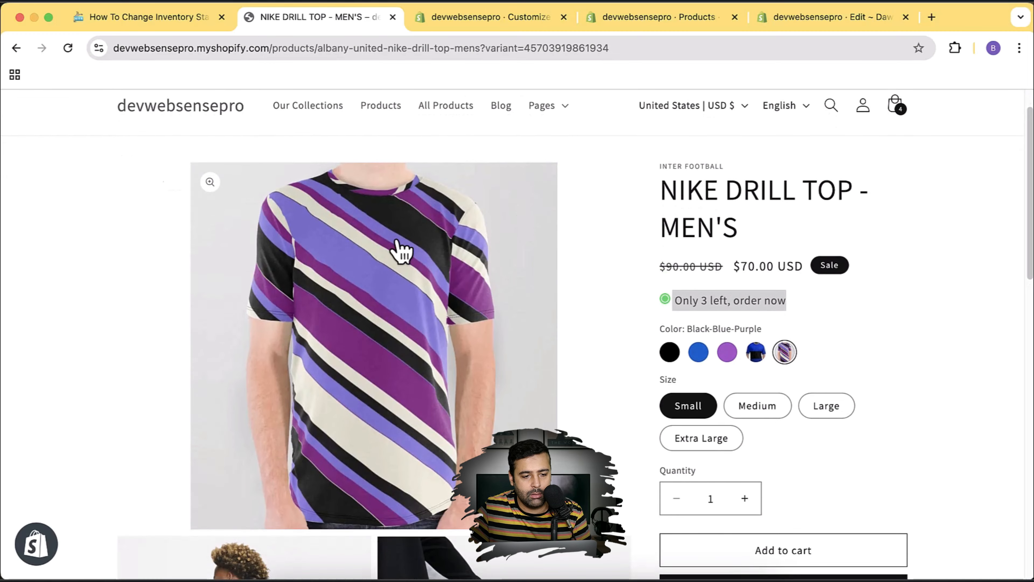
click(71, 53)
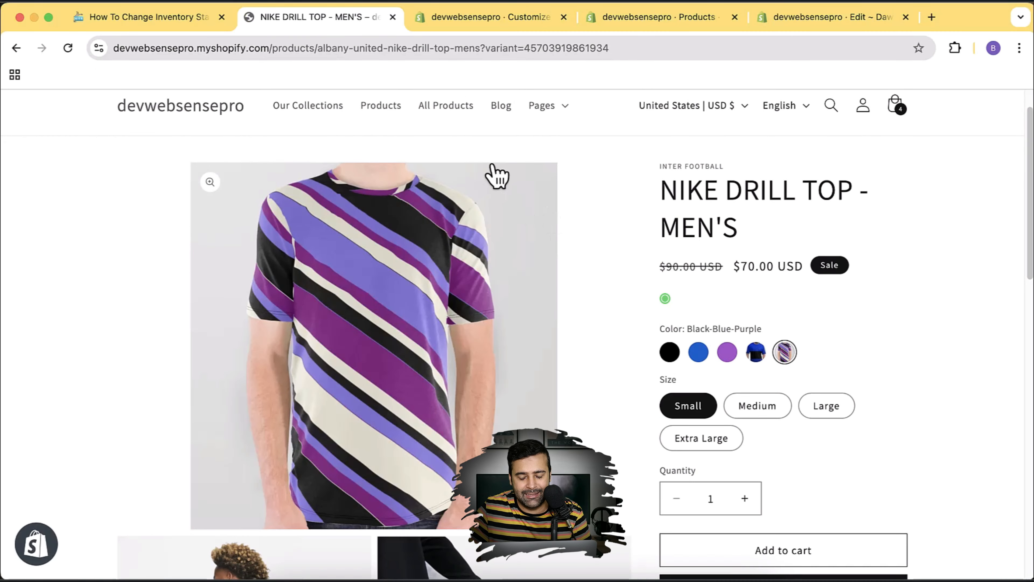
Step: Check the Custom Inventory Text source in the theme customizer, and recheck the inventory status line on the storefront product page
click(488, 16)
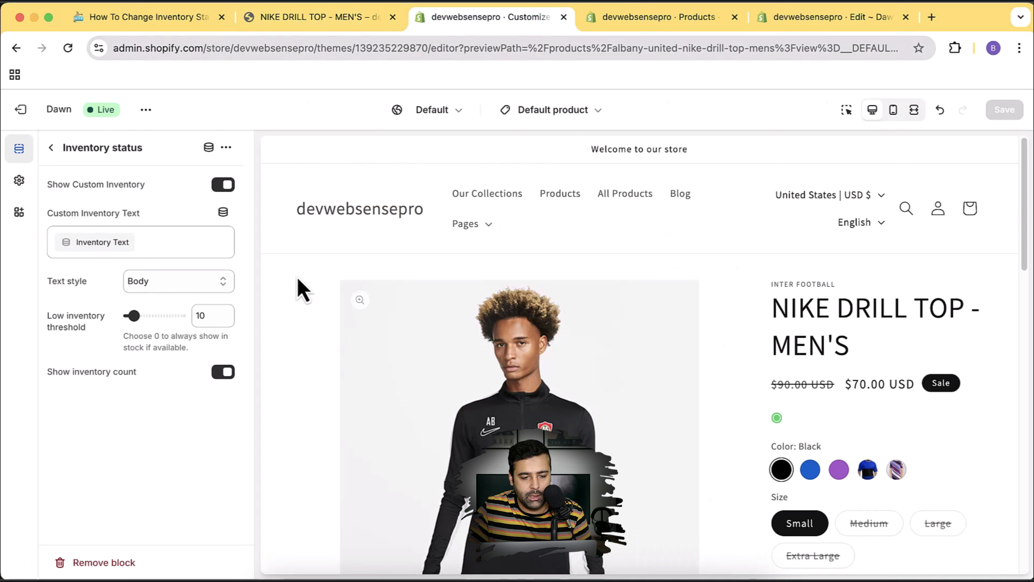
click(179, 242)
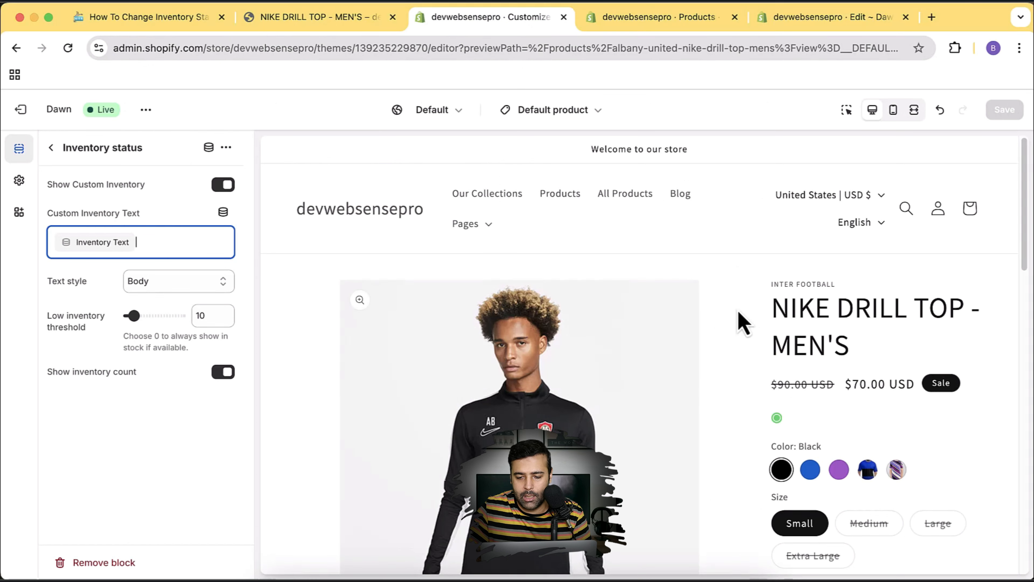
click(295, 25)
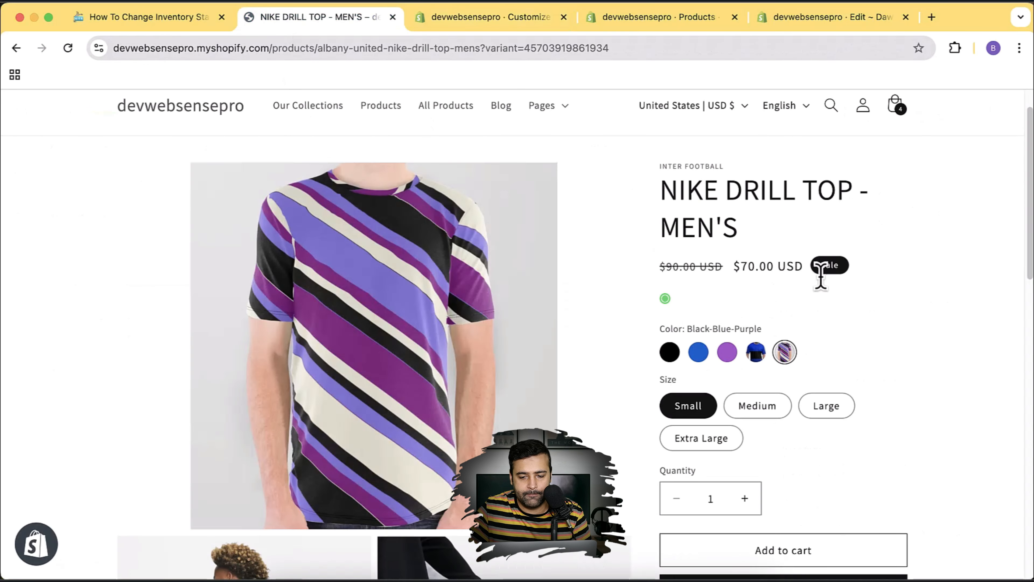
scroll(888, 319, up, 2)
scroll(889, 319, down, 3)
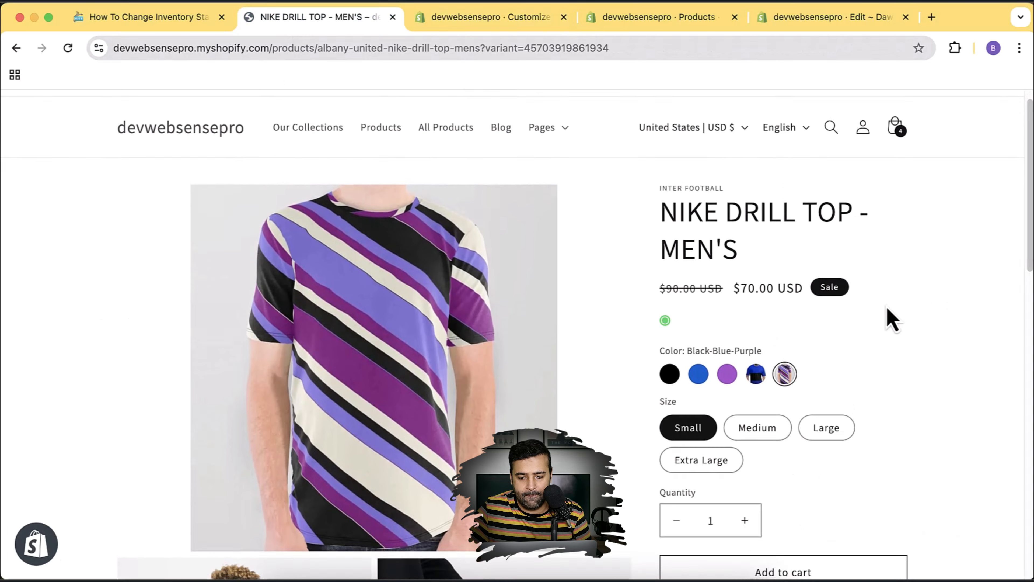
scroll(889, 318, up, 1)
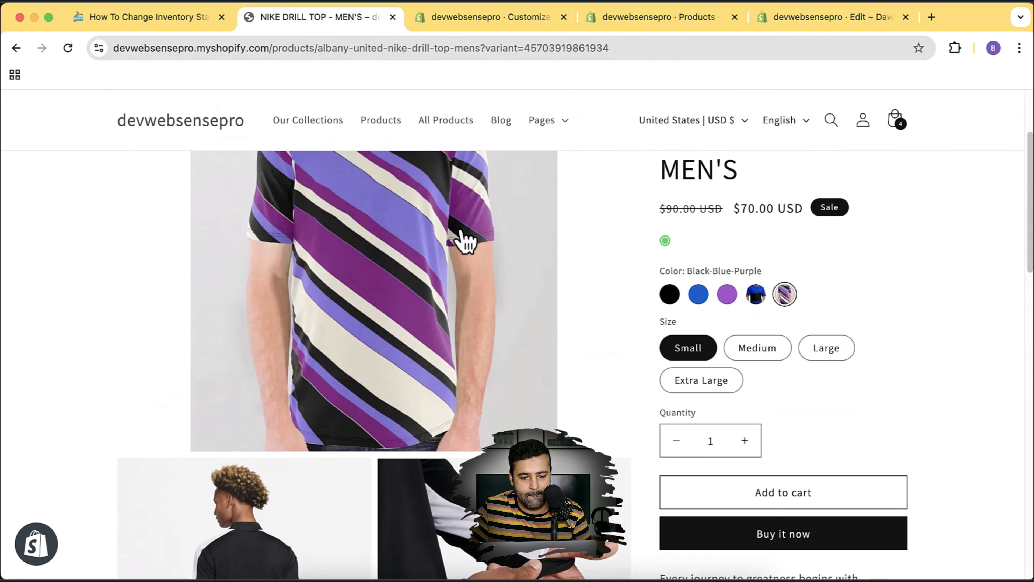
Step: Reopen the NIKE DRILL TOP - MEN'S product page from the storefront's All Products collection
click(201, 122)
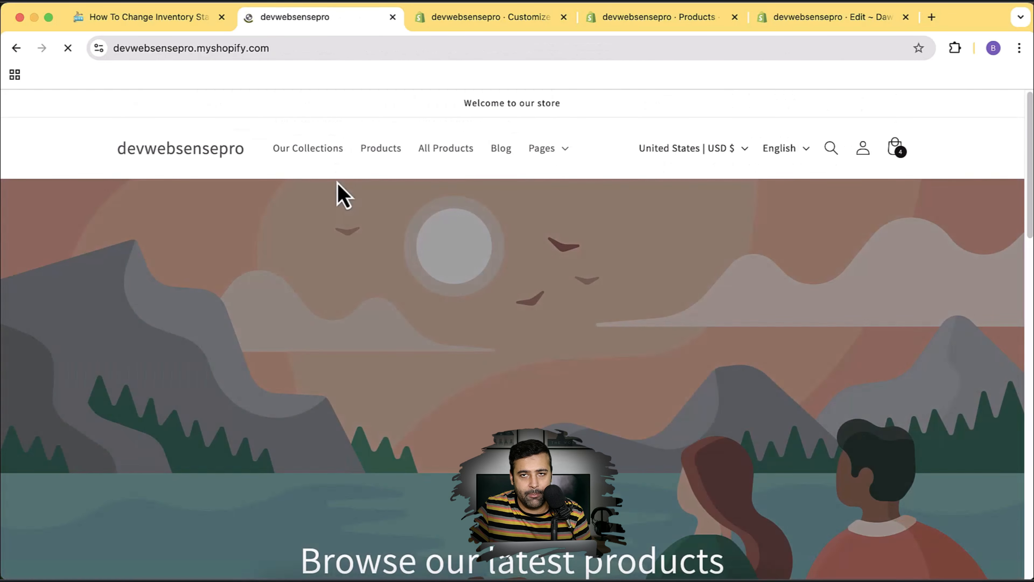
scroll(761, 282, down, 15)
scroll(765, 281, down, 5)
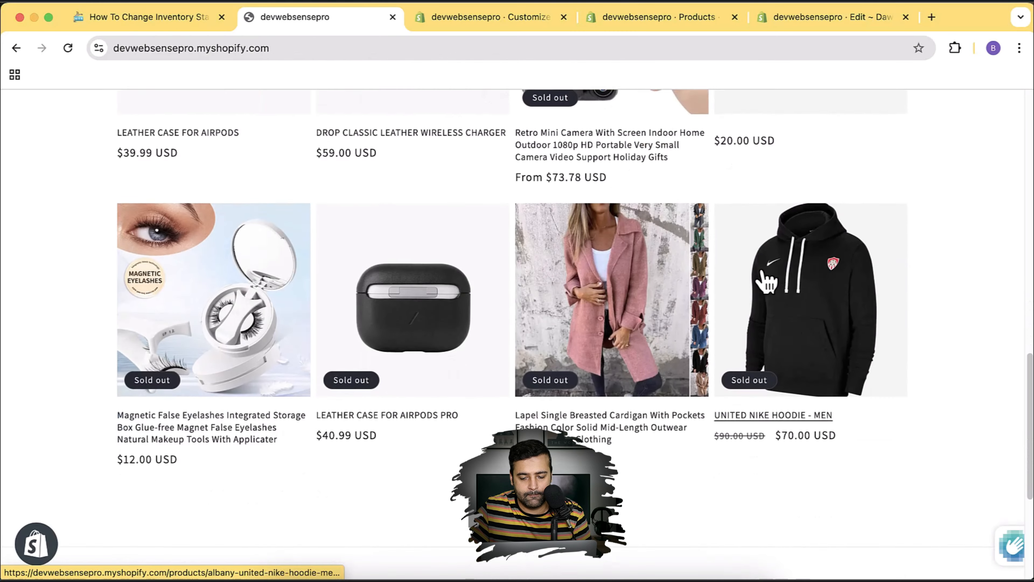
scroll(751, 453, up, 20)
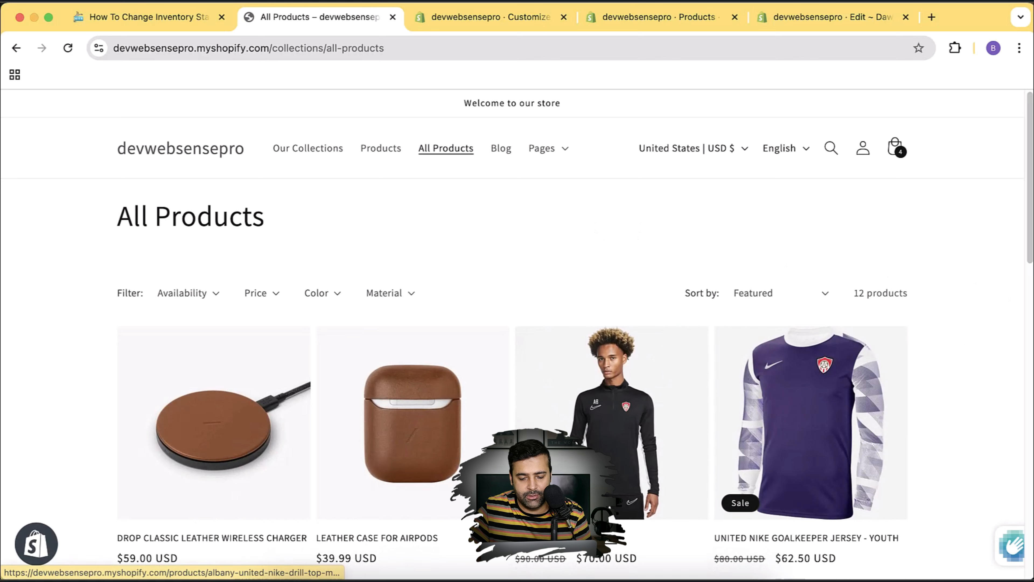
click(586, 485)
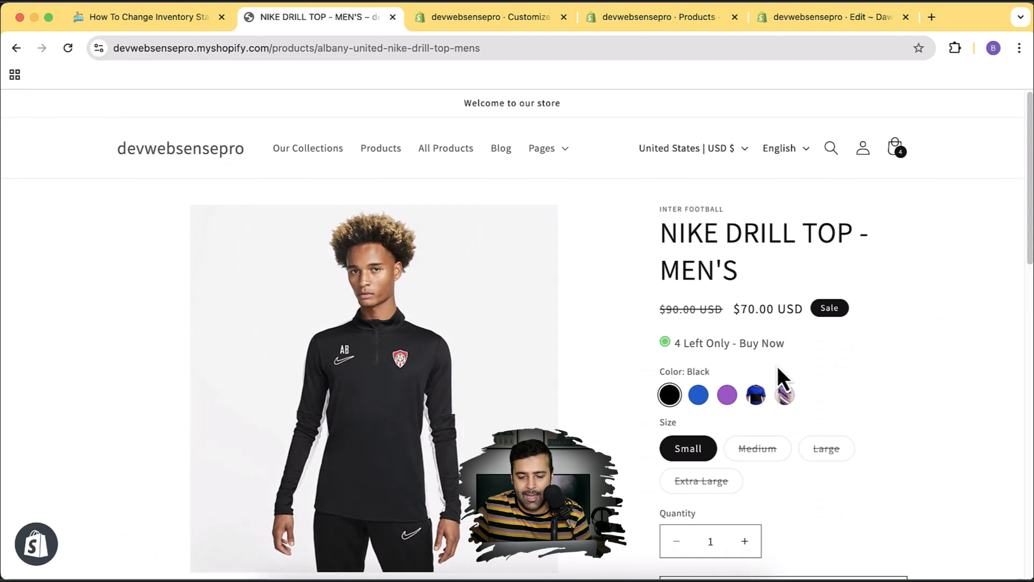
Step: Examine the inventory text on the product page and switch to the Blue, Purple and Black-Blue variants to compare it
triple_click(725, 342)
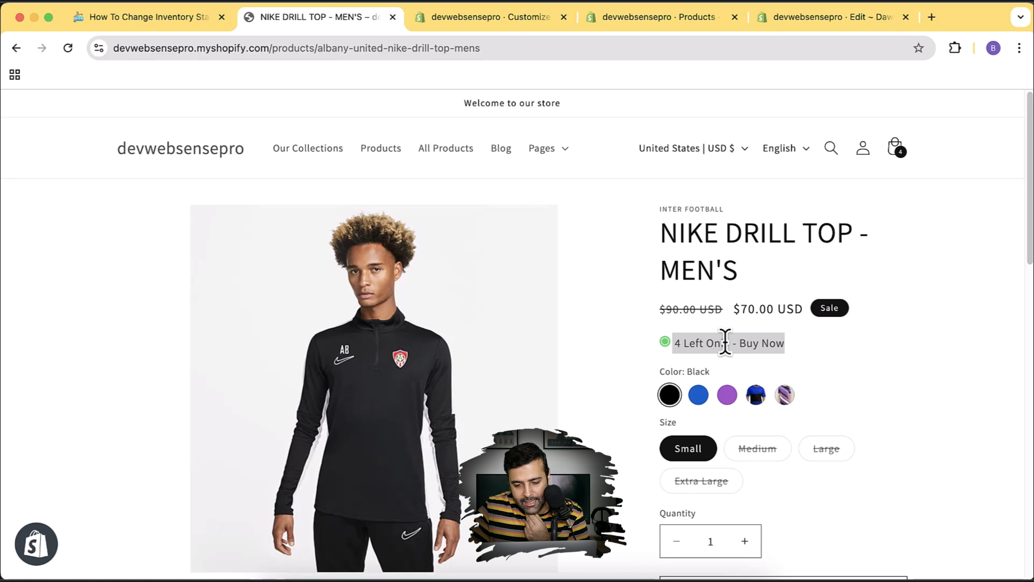
click(703, 394)
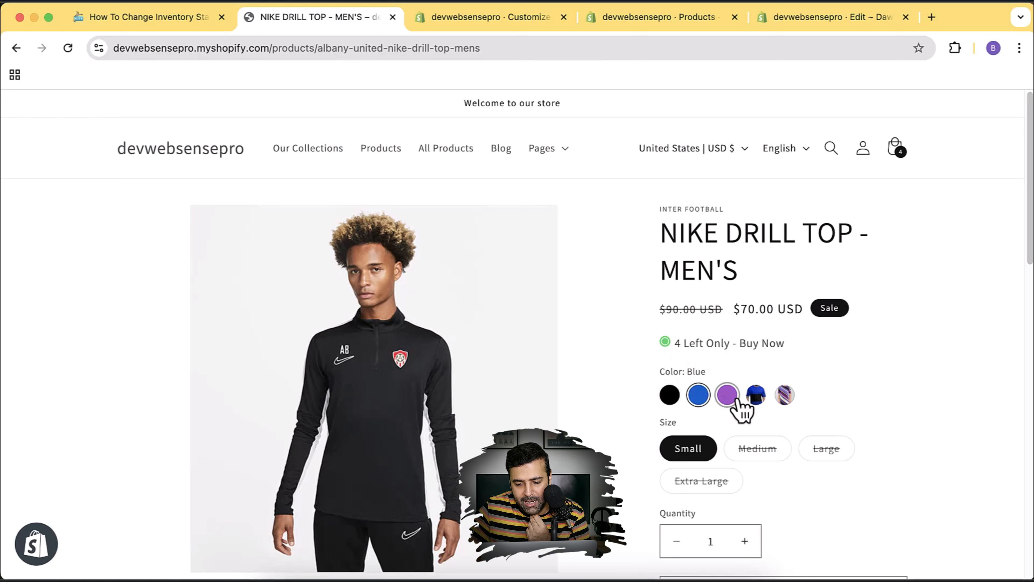
click(727, 395)
click(755, 394)
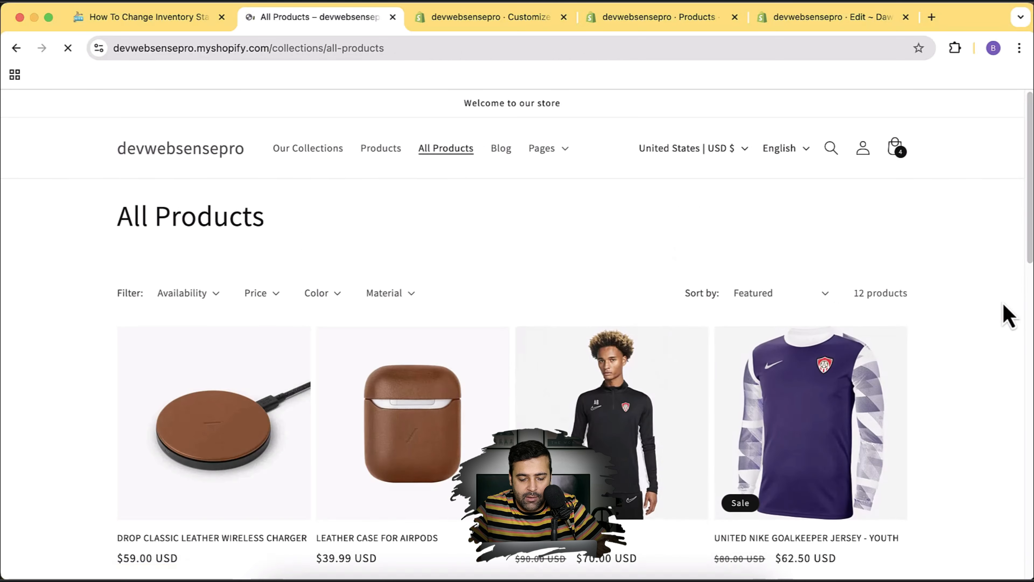
Step: View the LEATHER CASE FOR AIRPODS product page on the storefront, and open the same product for editing in the Shopify admin
scroll(1004, 314, down, 4)
click(452, 268)
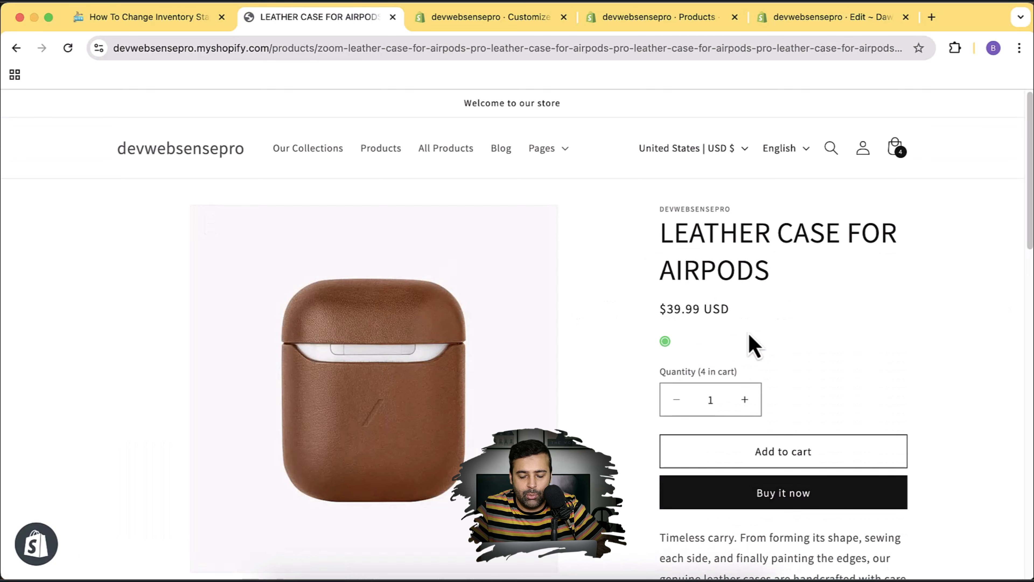
click(652, 18)
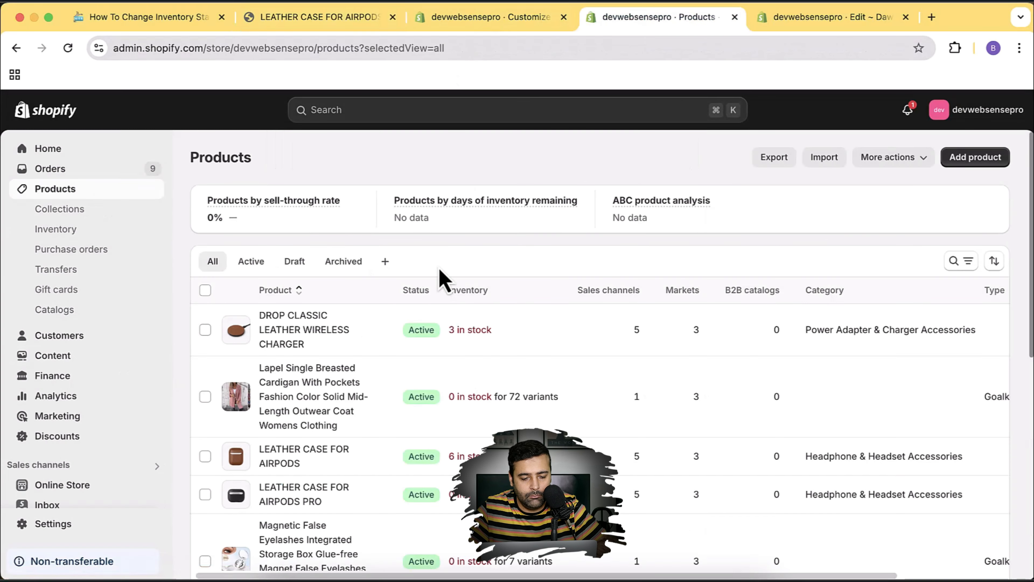
scroll(442, 279, down, 5)
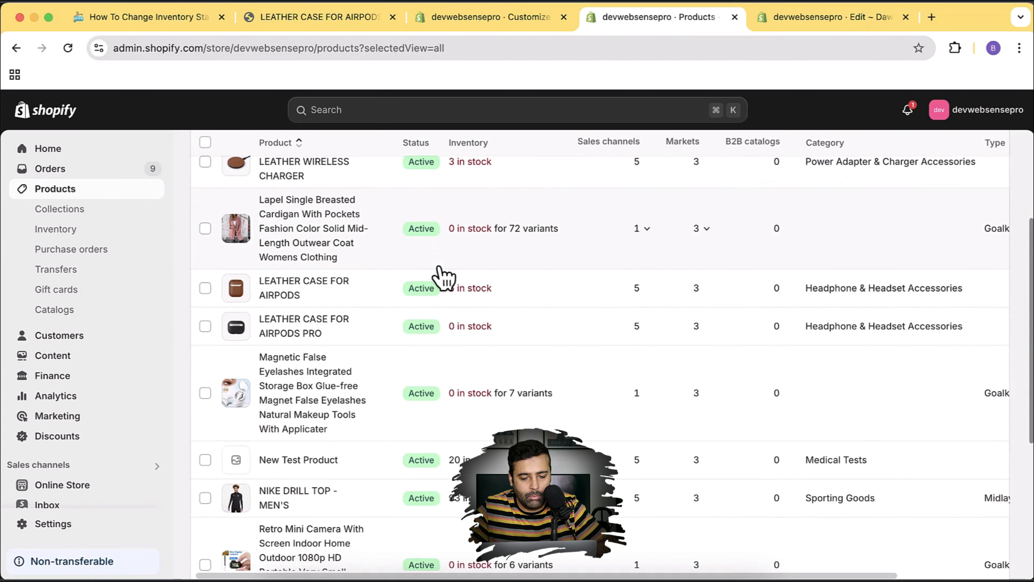
click(276, 291)
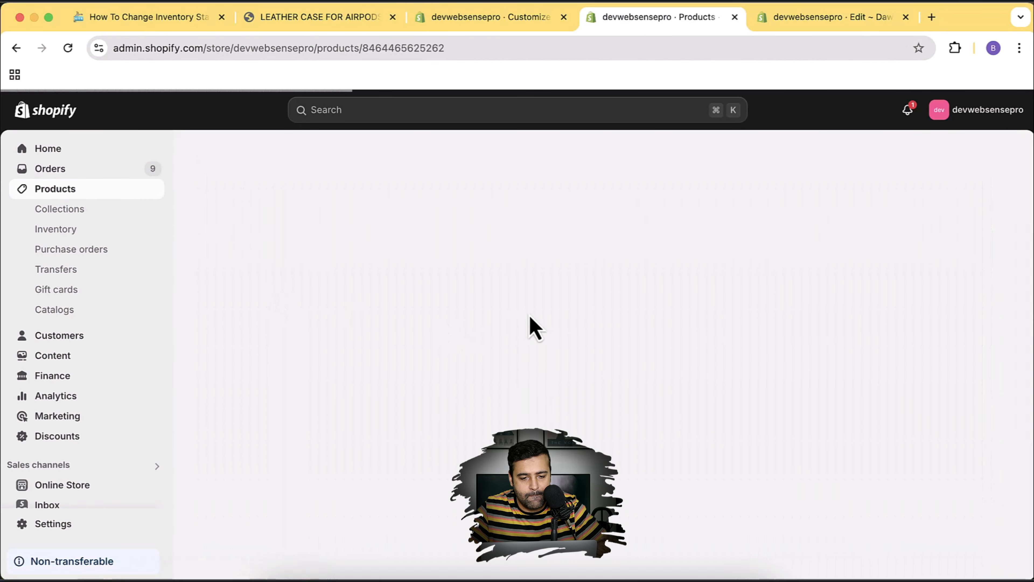
Step: Set the product's Inventory Text metafield to "2 Left - Buy Now Quickly" and save the product
scroll(767, 236, down, 10)
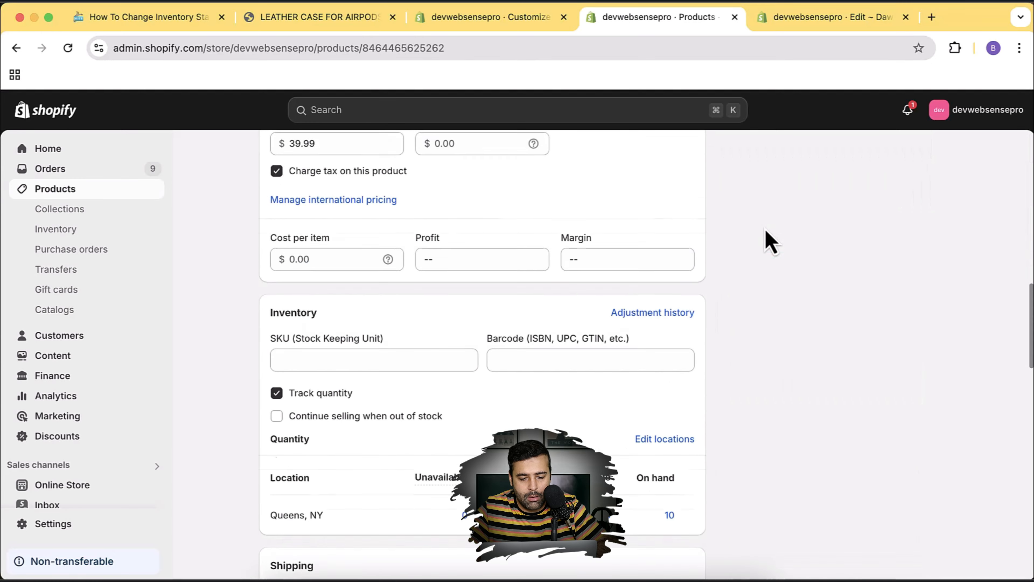
scroll(769, 240, down, 10)
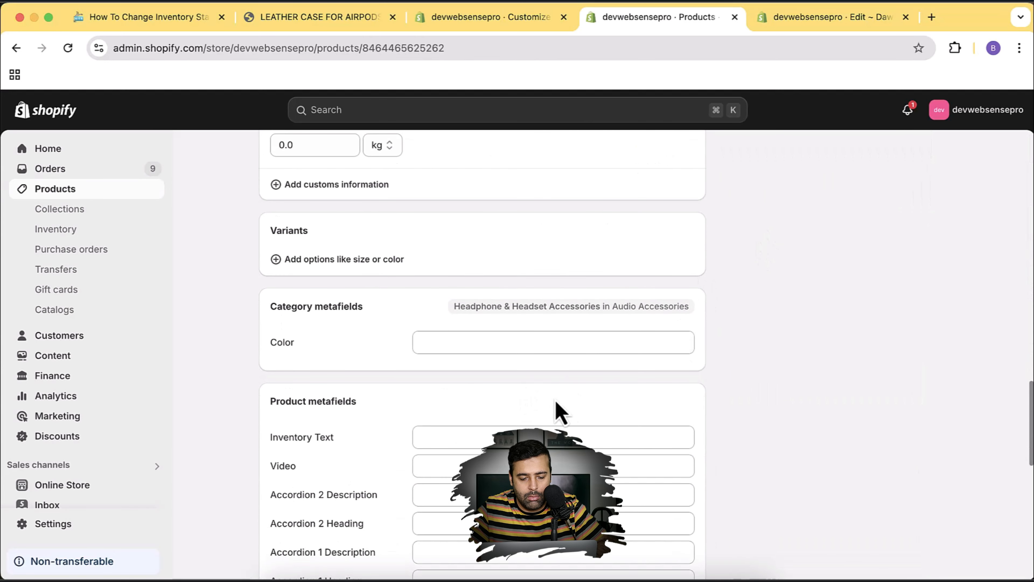
click(610, 433)
text(2 Left - Buy Now)
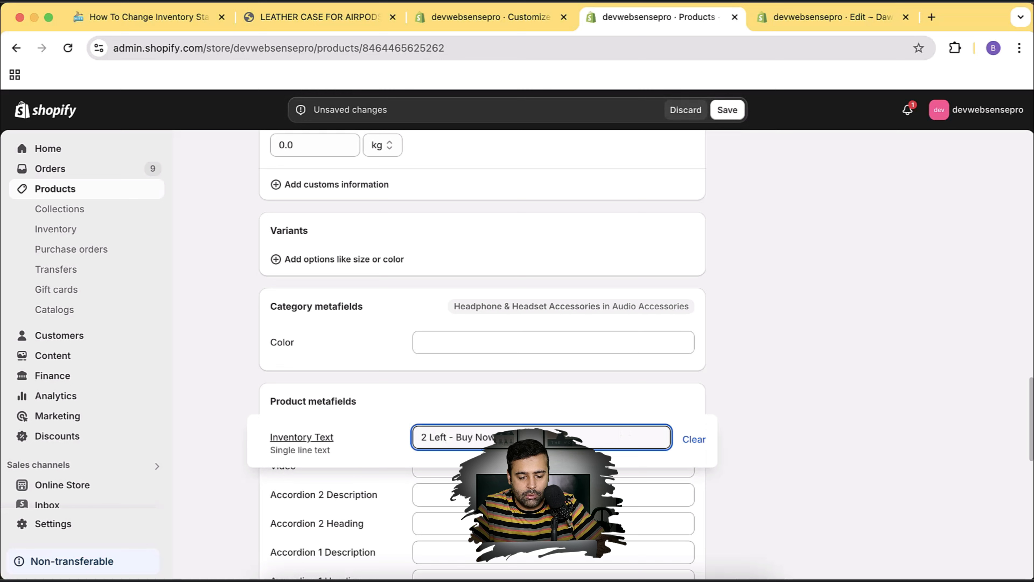
click(727, 112)
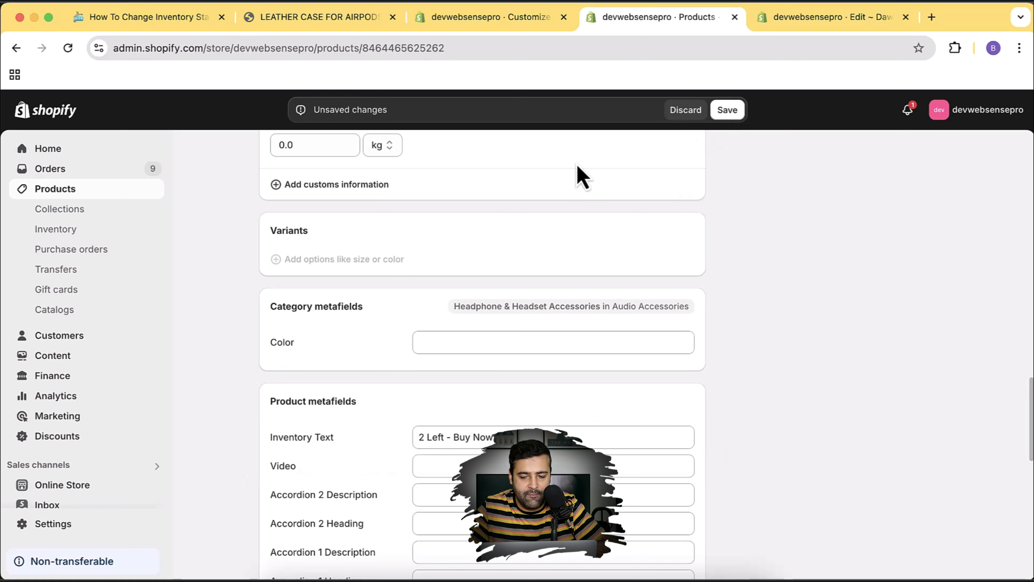
Step: Reload the LEATHER CASE FOR AIRPODS storefront page to check its inventory text
click(336, 22)
click(407, 48)
key(Return)
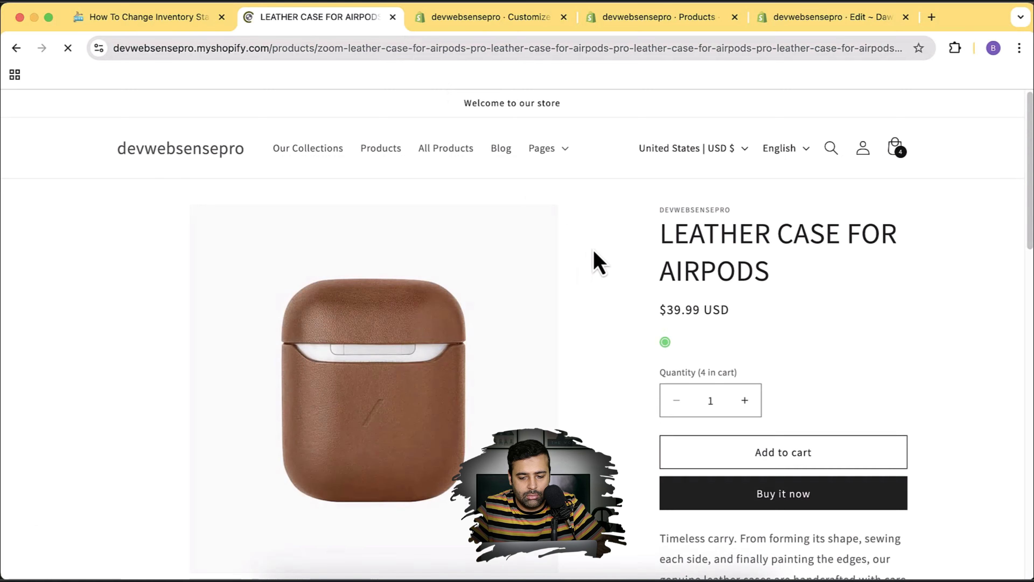
scroll(594, 250, down, 5)
scroll(593, 250, up, 5)
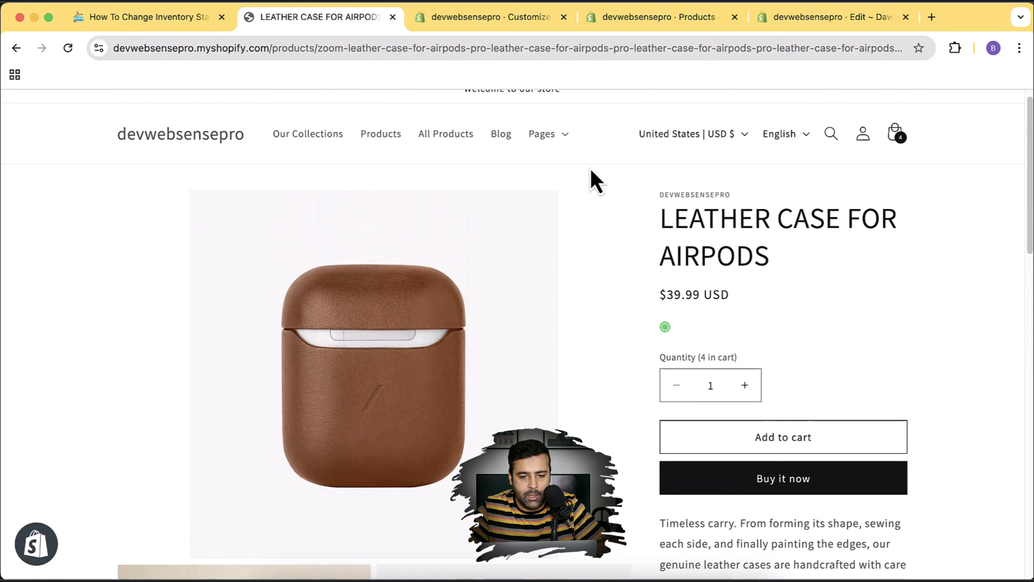
Step: Review the LEATHER CASE FOR AIRPODS product in the admin, and recheck its inventory status line on the storefront
click(499, 18)
click(635, 19)
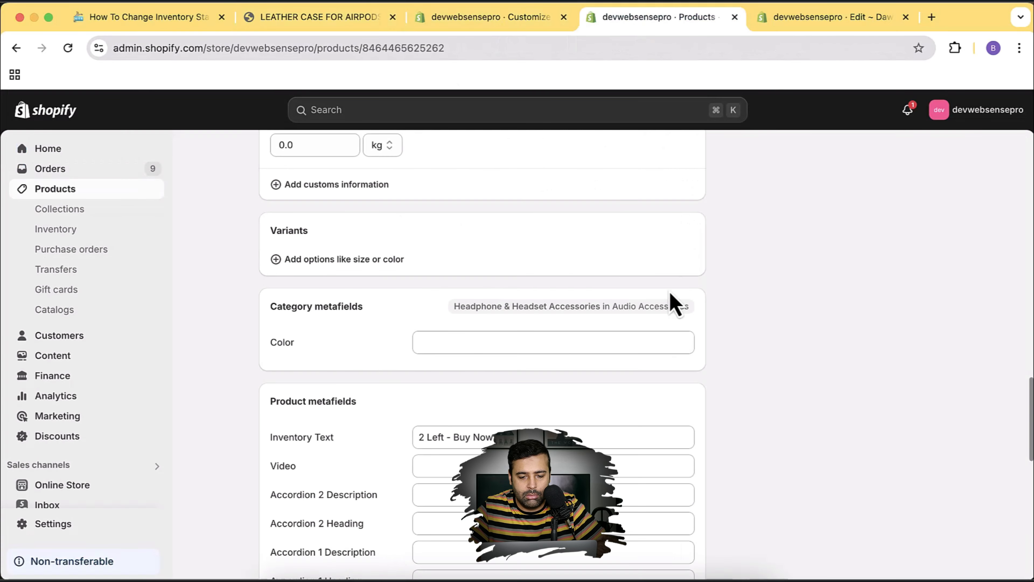
scroll(672, 301, up, 15)
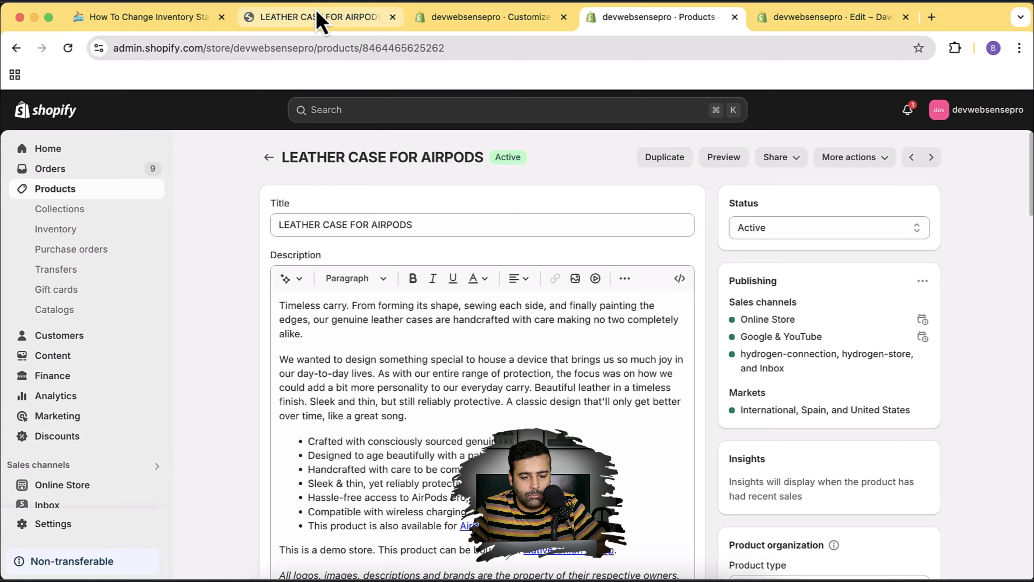
click(322, 17)
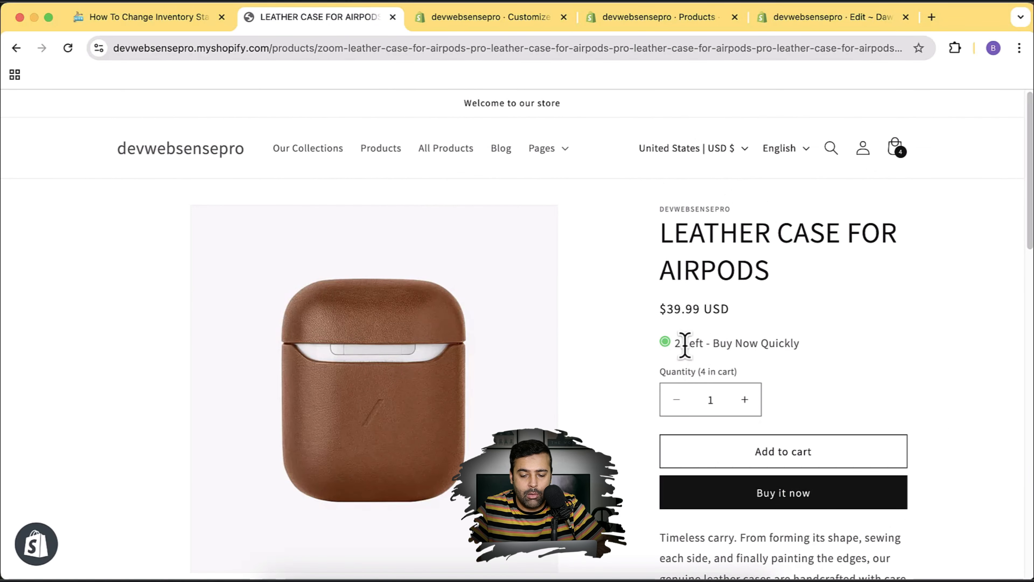
triple_click(767, 344)
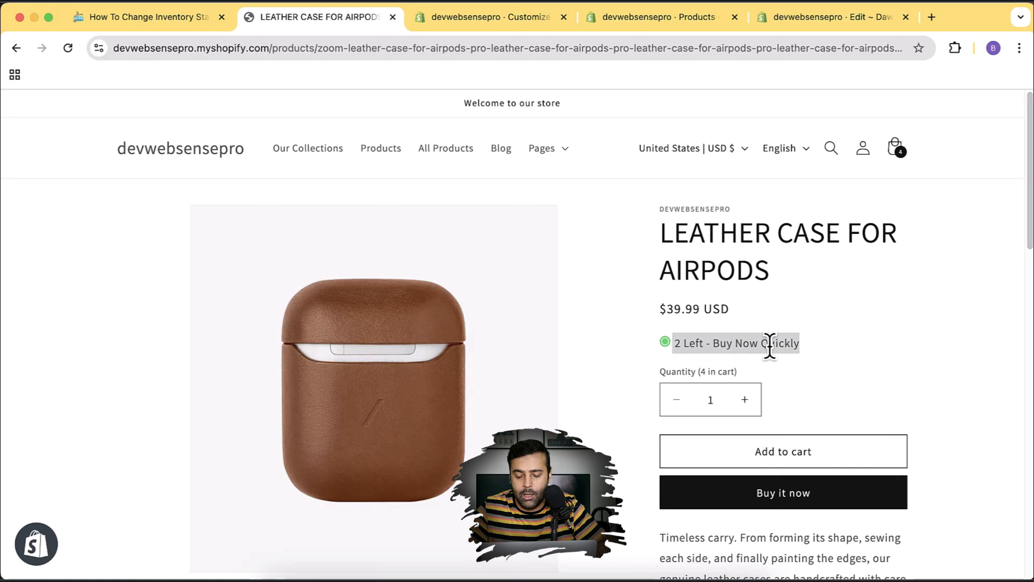